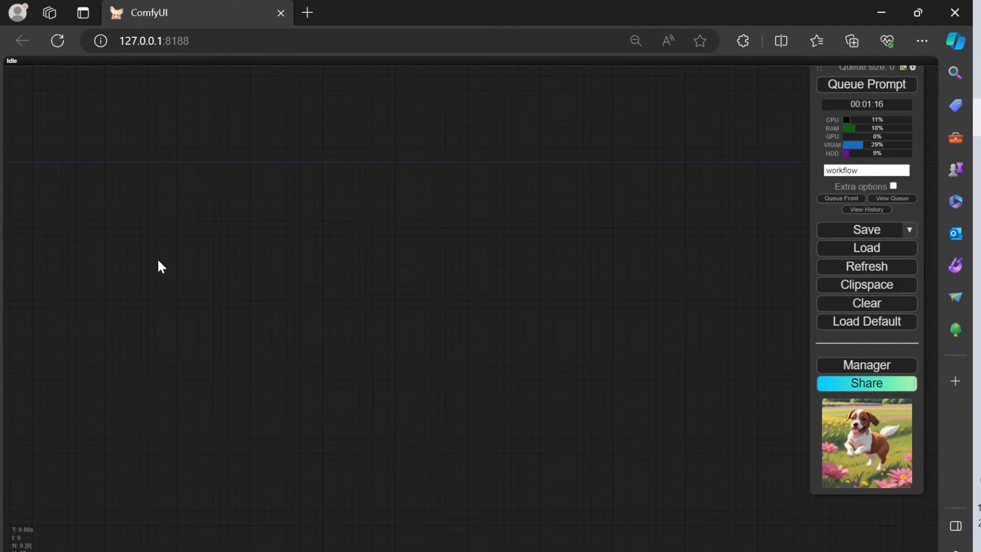
Step: Add a Load Checkpoint node to the empty canvas
double_click(177, 212)
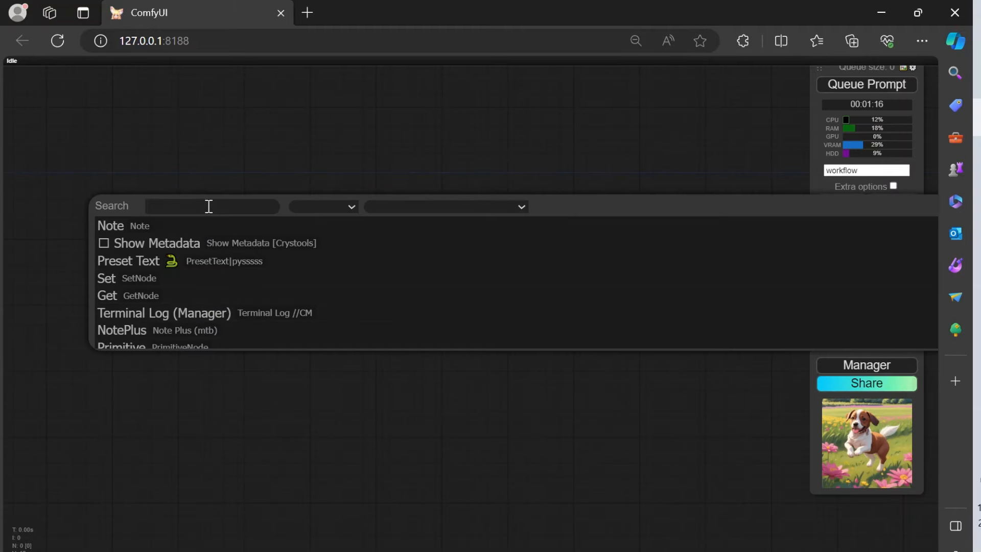
type("losa")
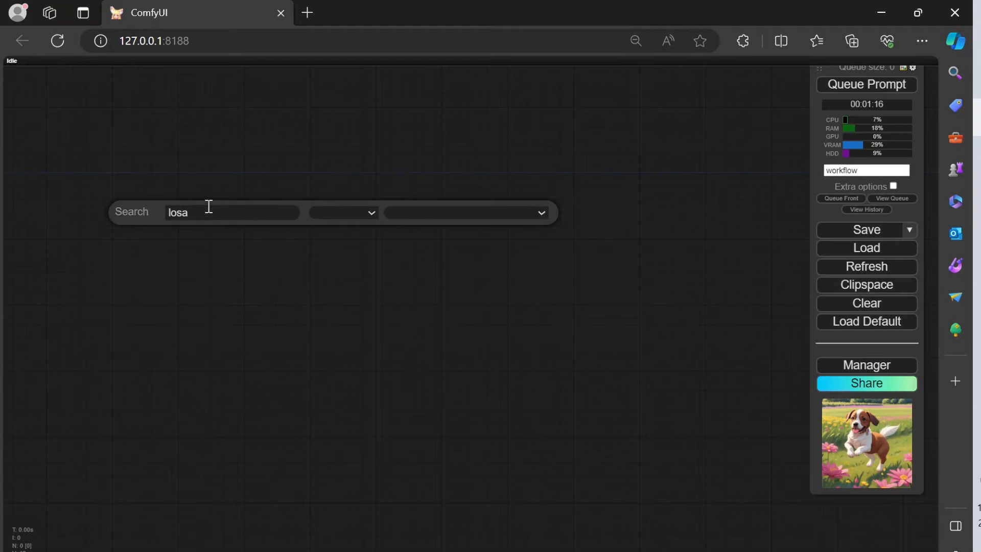
key("BackSpace")
key("BackSpace")
key("BackSpace")
type("d")
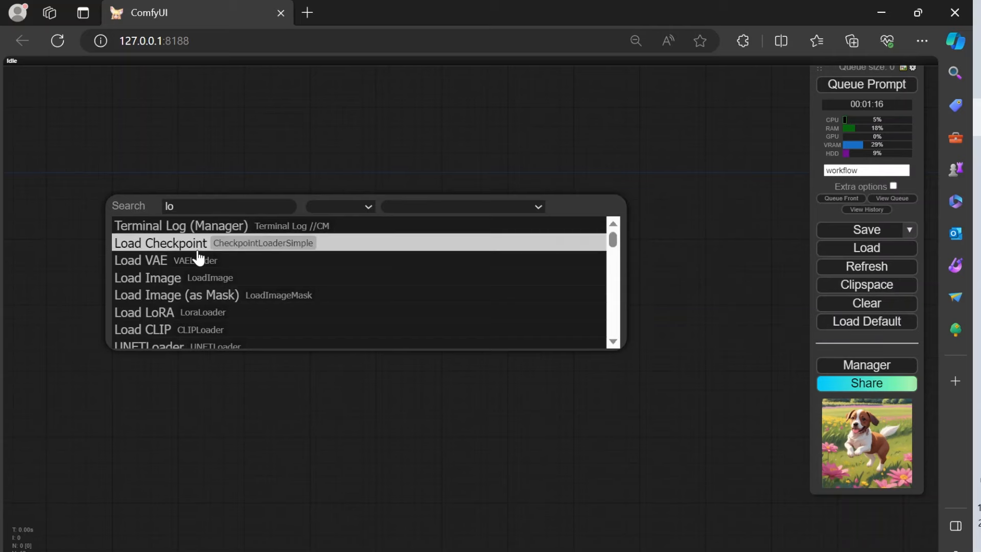
left_click(197, 246)
scroll(278, 241, "up", 4)
scroll(273, 237, "up", 3)
left_click_drag(308, 172, 299, 199)
scroll(279, 206, "down", 3)
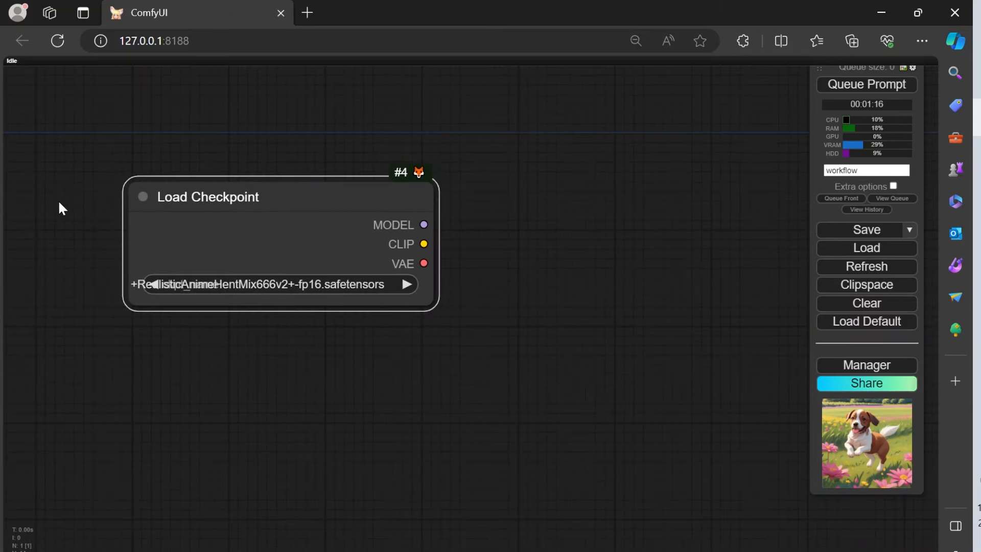
Step: Set the Load Checkpoint node's model to hellomecha_V10Beta.safetensors
scroll(307, 209, "up", 4)
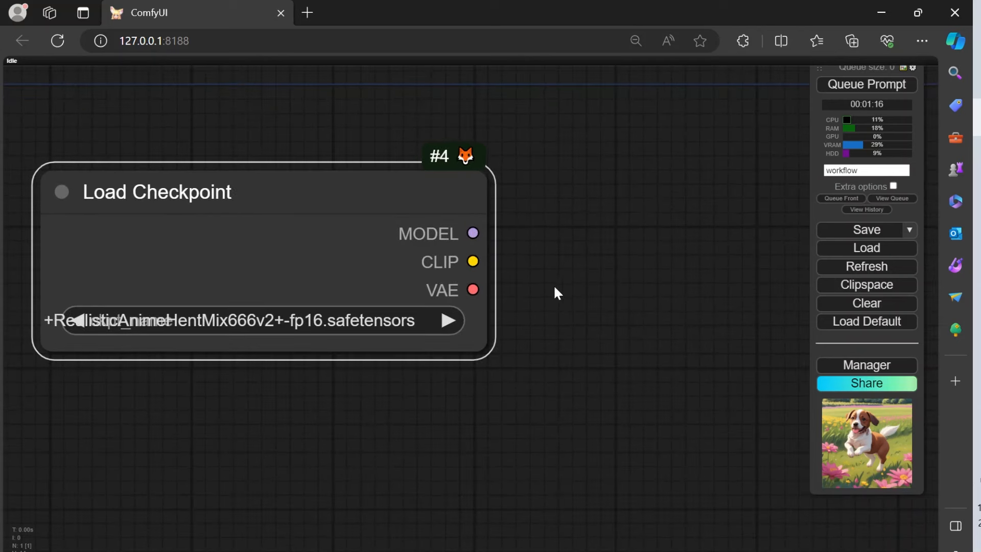
scroll(321, 245, "down", 1)
scroll(321, 252, "up", 2)
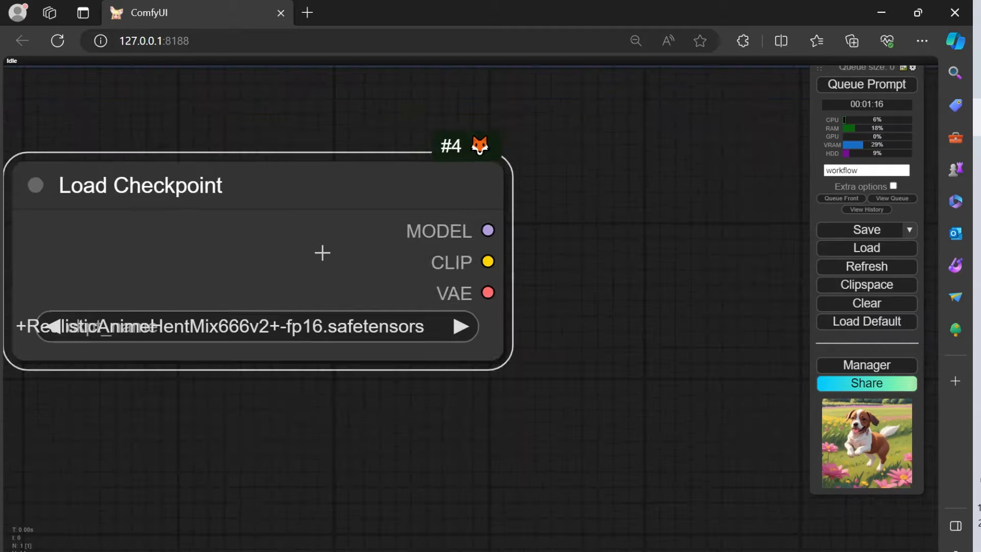
left_click_drag(288, 186, 342, 186)
left_click(363, 327)
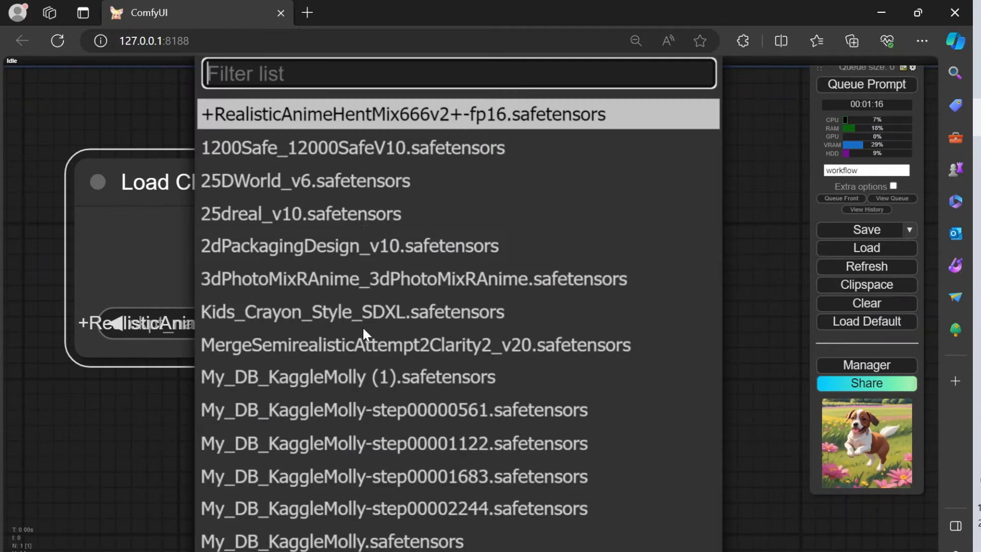
scroll(391, 327, "up", 2)
scroll(390, 330, "down", 10)
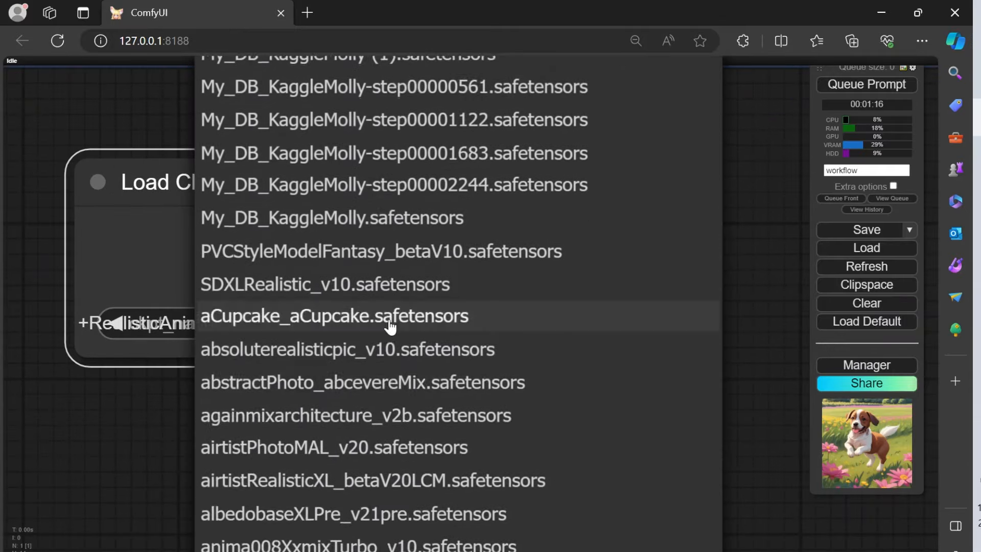
scroll(424, 306, "down", 10)
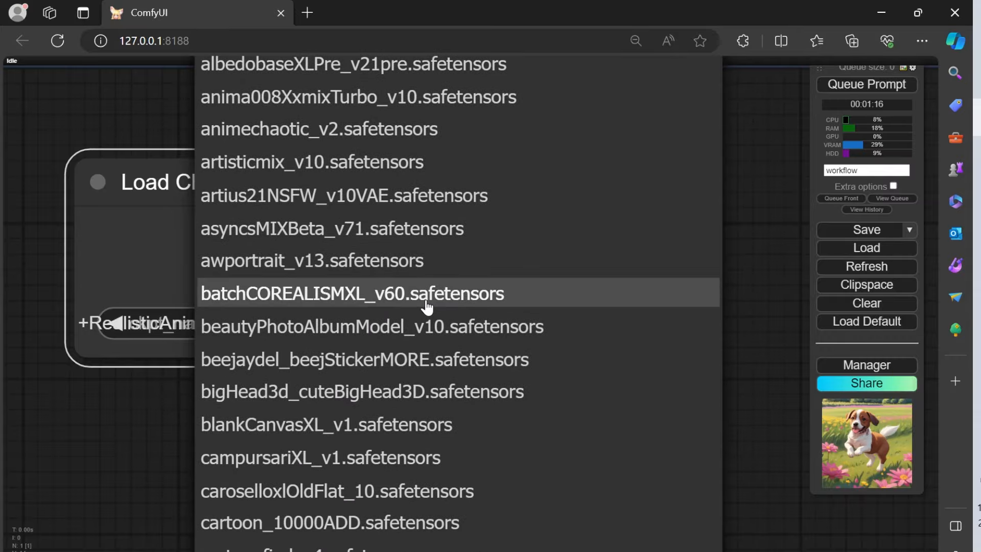
scroll(425, 302, "down", 8)
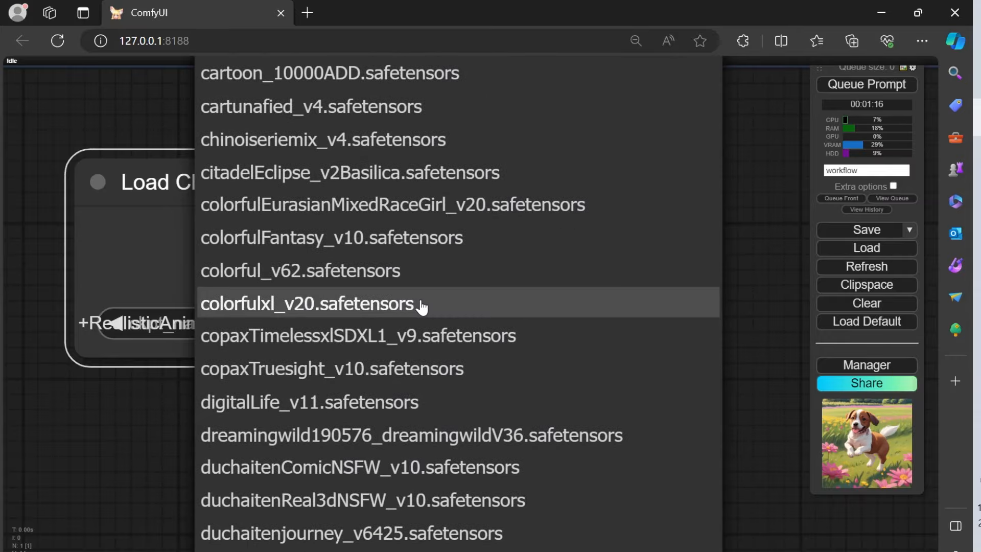
scroll(421, 306, "down", 6)
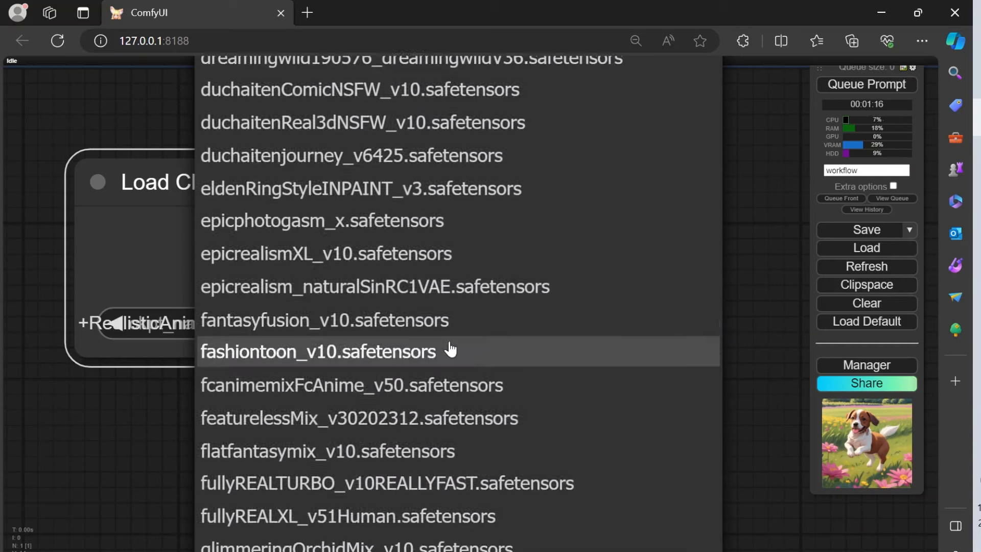
scroll(451, 349, "down", 8)
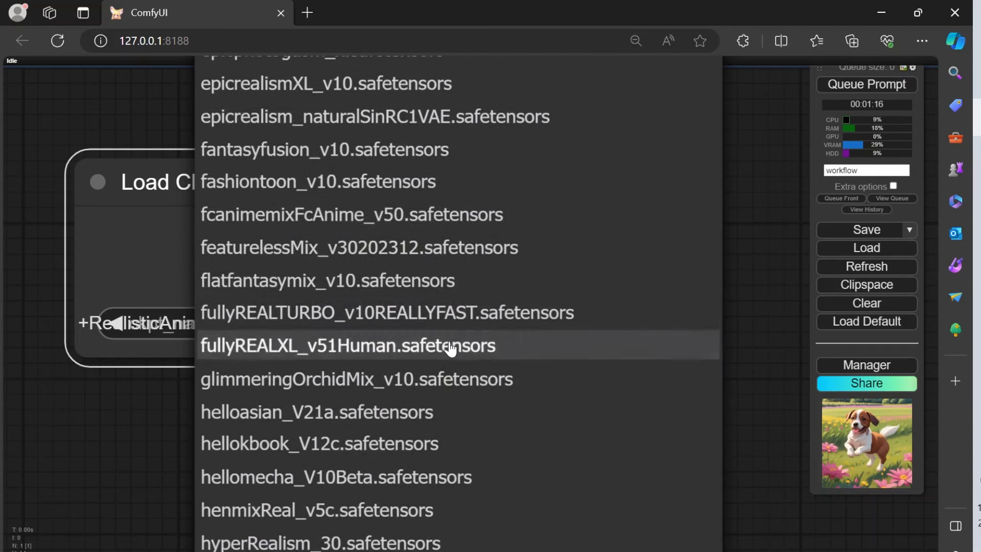
scroll(451, 350, "down", 3)
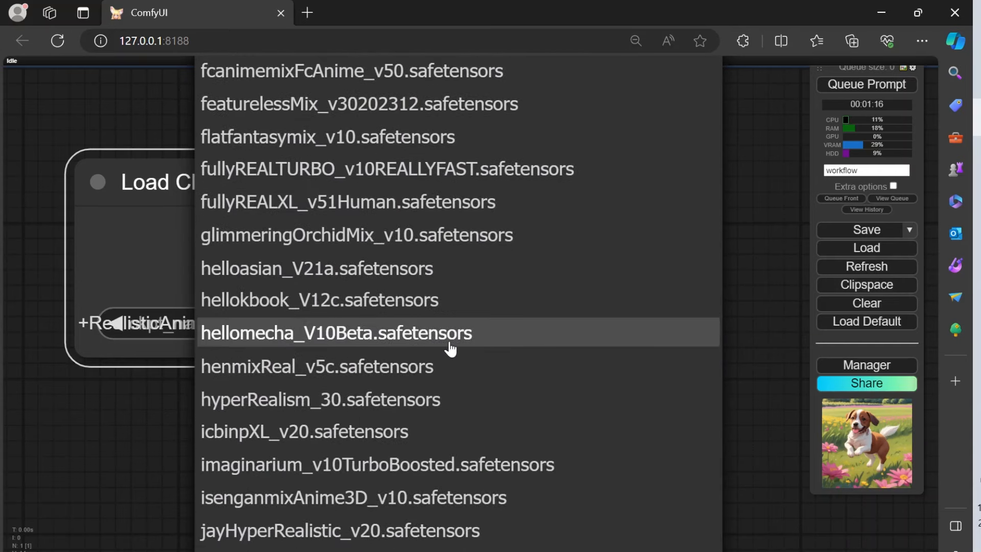
scroll(449, 350, "down", 1)
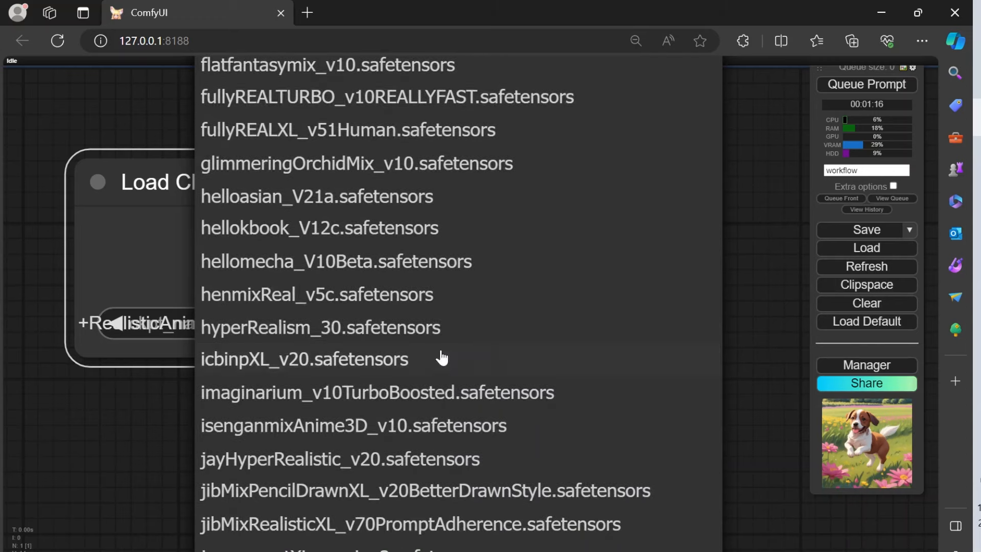
left_click(365, 276)
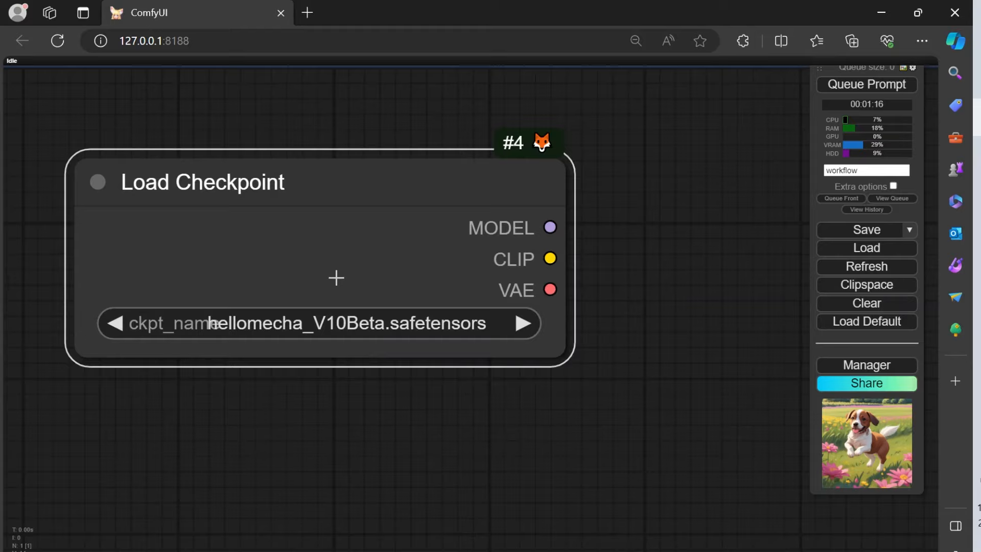
Step: Reposition the Load Checkpoint node on the canvas, leaving free space beside and beneath it for further nodes
scroll(336, 278, "down", 4)
scroll(336, 277, "up", 8)
scroll(336, 278, "down", 6)
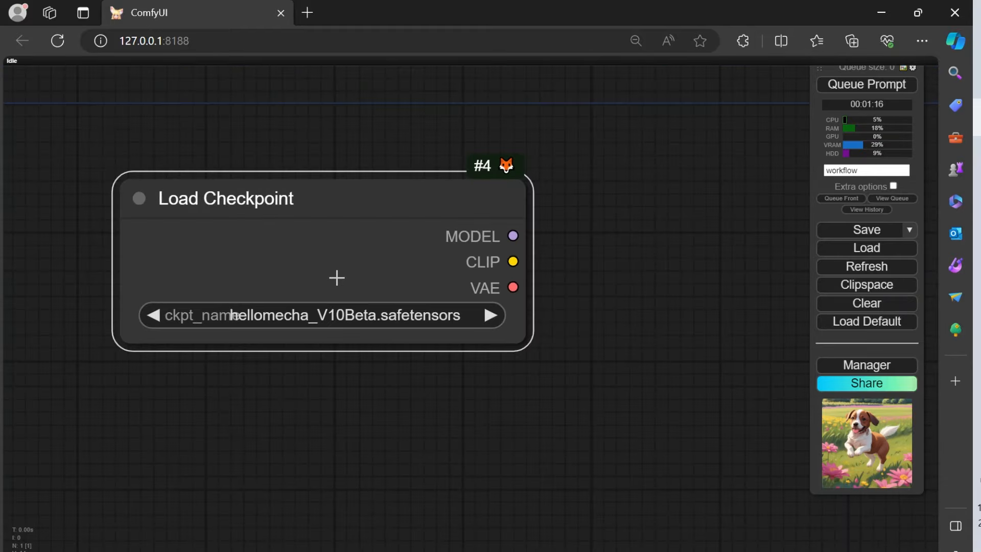
left_click_drag(382, 210, 311, 238)
scroll(532, 252, "down", 3)
left_click_drag(361, 220, 310, 200)
left_click_drag(543, 250, 463, 248)
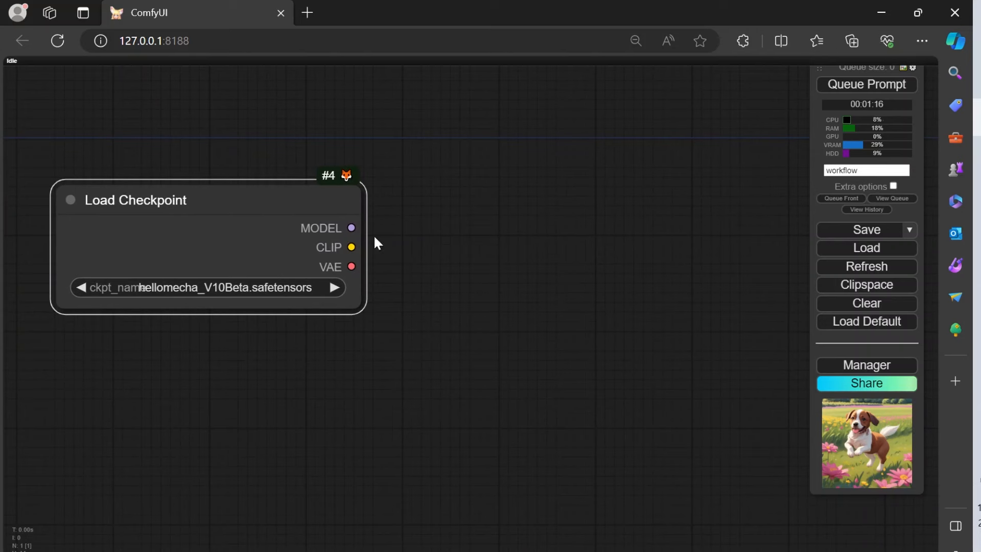
scroll(293, 269, "down", 2)
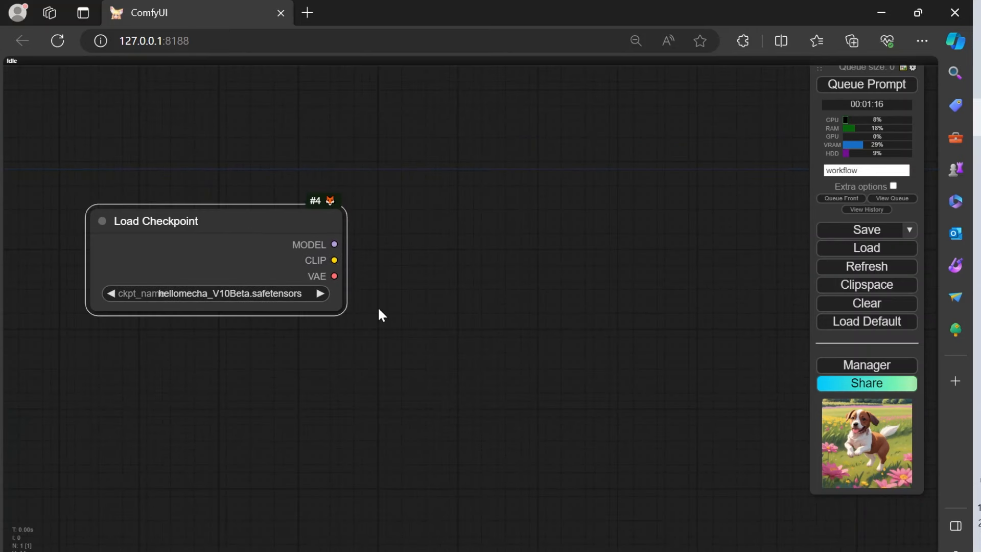
left_click_drag(242, 232, 242, 210)
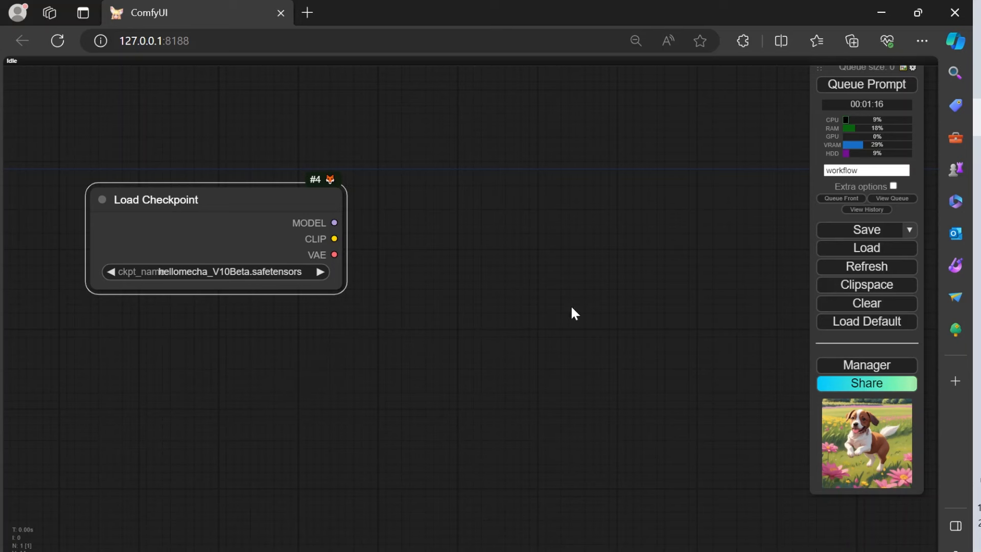
Step: Add a Load Image node below the Load Checkpoint node
double_click(200, 346)
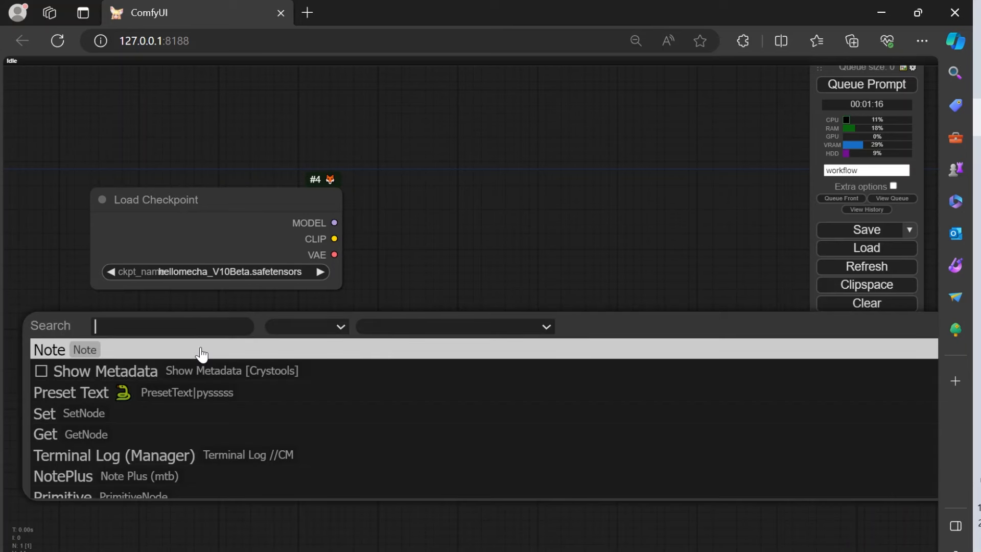
type("loa")
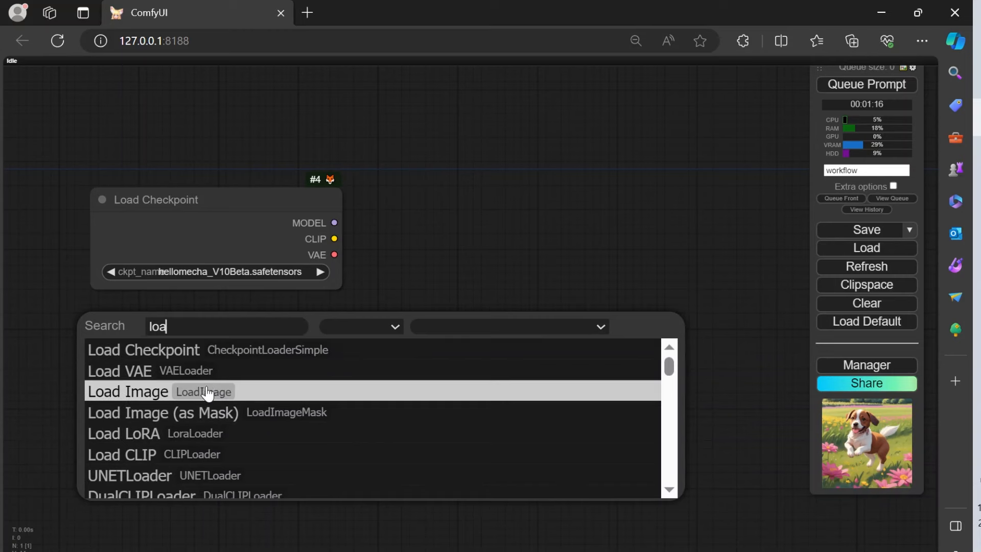
left_click(241, 391)
left_click_drag(560, 266, 573, 137)
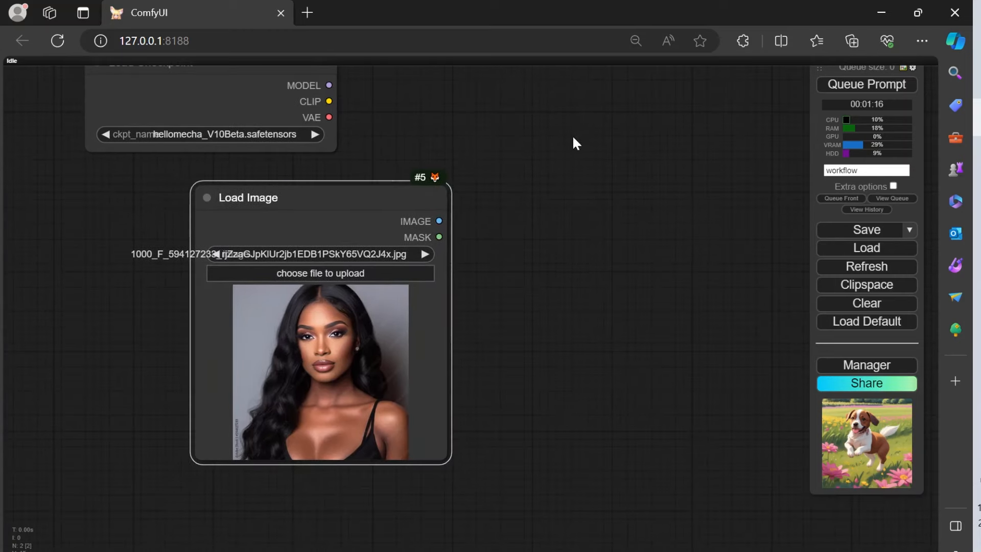
Step: Move the Load Image node directly beneath the Load Checkpoint node, roughly aligning their side edges
left_click_drag(337, 194, 259, 193)
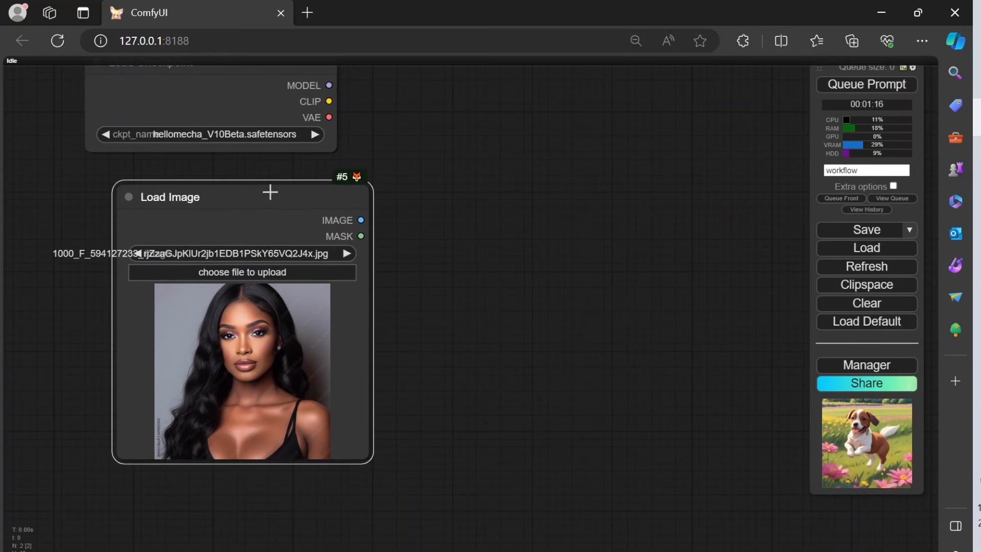
left_click_drag(269, 192, 267, 201)
left_click_drag(425, 202, 463, 256)
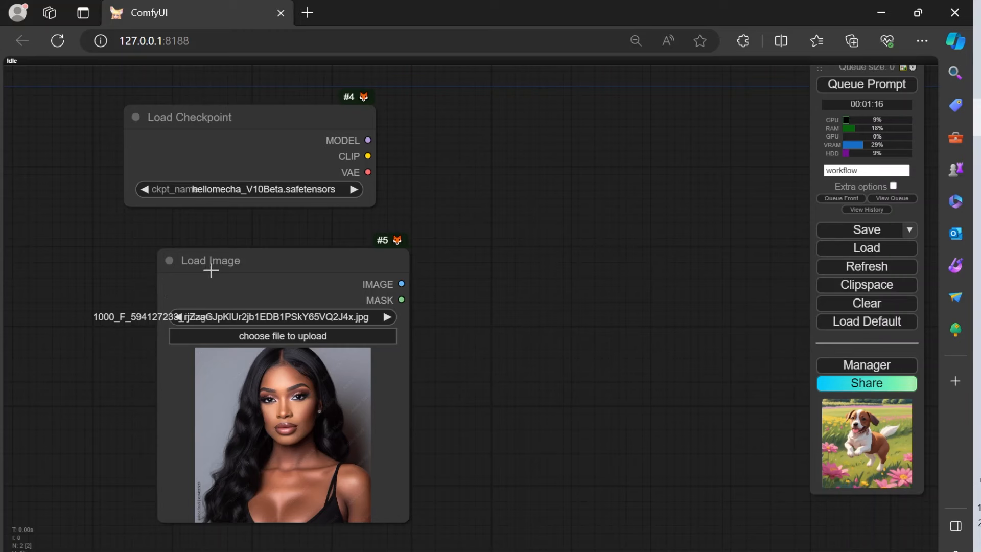
left_click_drag(254, 269, 173, 245)
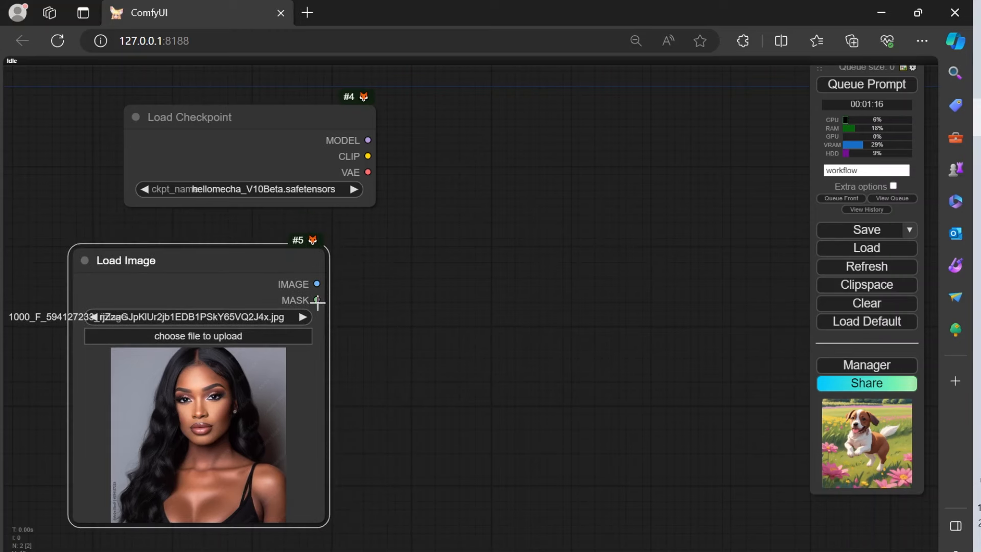
scroll(321, 286, "up", 5)
scroll(324, 287, "up", 3)
left_click_drag(410, 293, 609, 273)
scroll(346, 236, "up", 7)
scroll(348, 235, "down", 13)
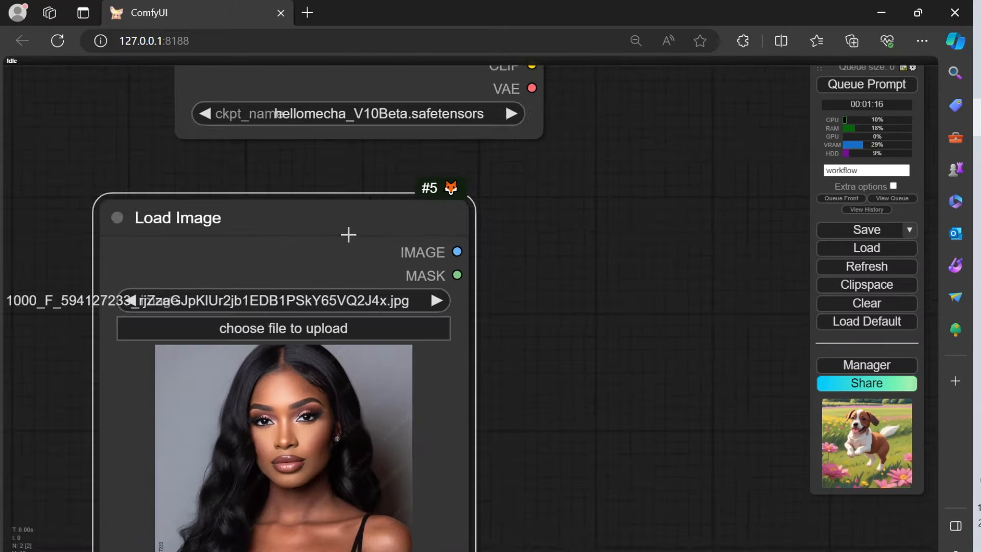
left_click_drag(511, 235, 428, 306)
left_click_drag(265, 272, 322, 246)
left_click_drag(513, 262, 490, 234)
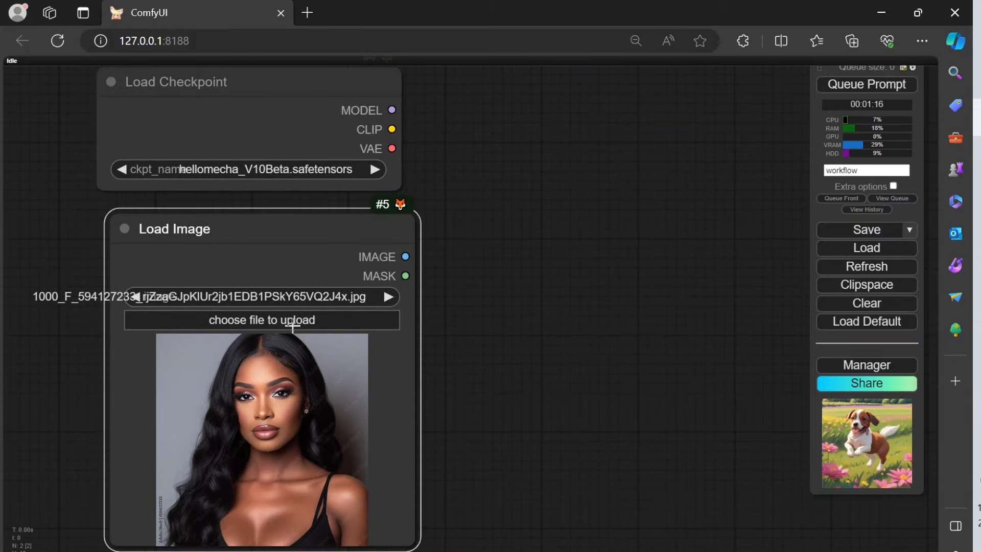
Step: Upload ci2.png from the MainFrame (G:) drive into the Load Image node
left_click(300, 322)
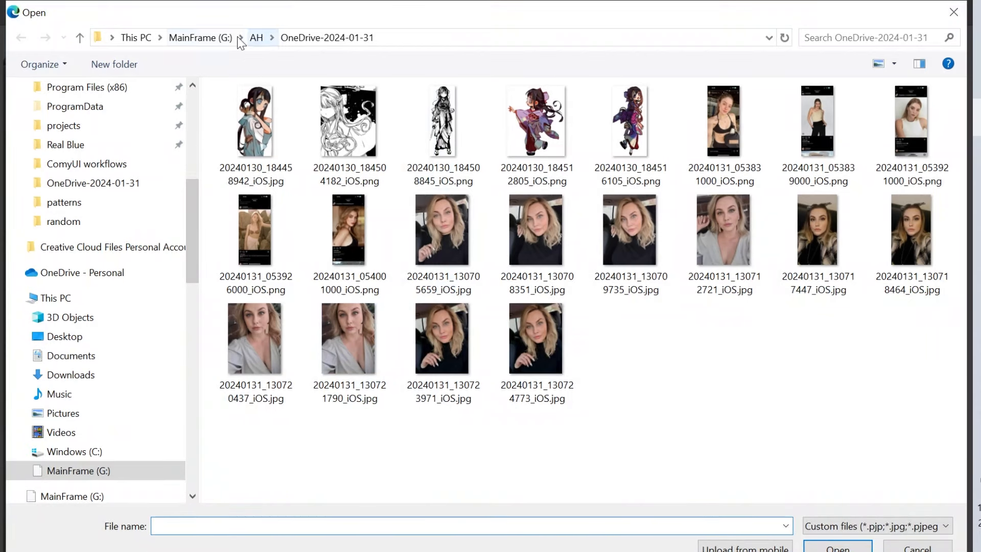
left_click(204, 38)
scroll(664, 343, "down", 10)
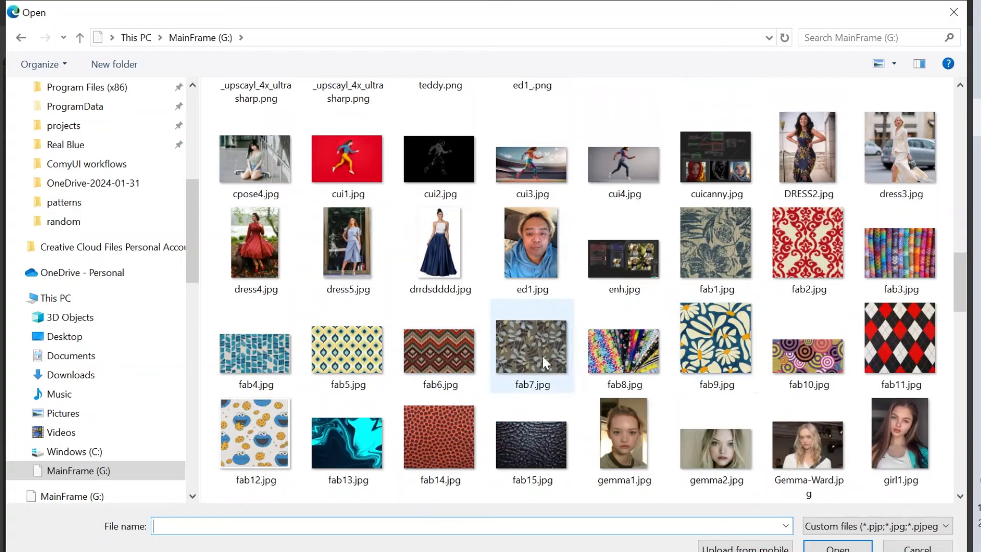
scroll(567, 361, "up", 3)
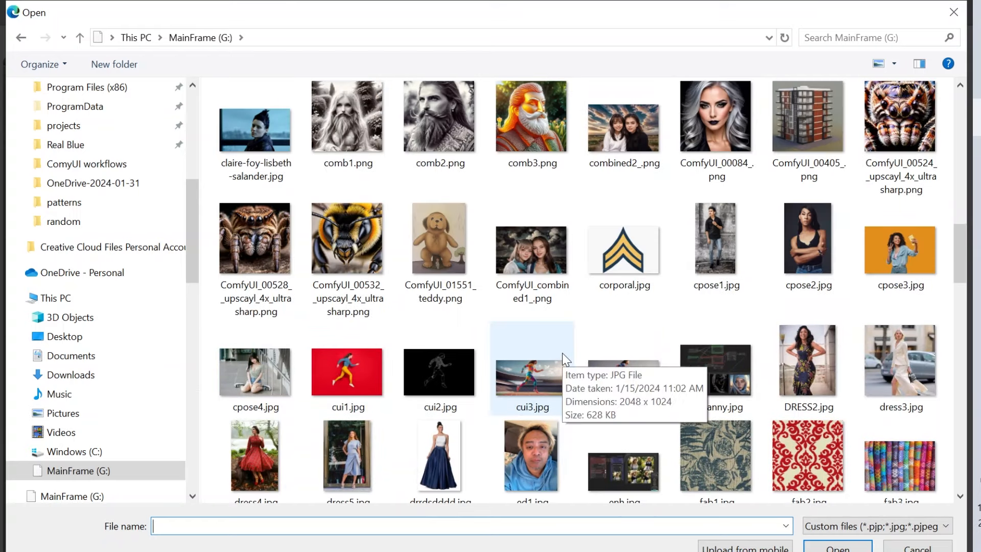
scroll(397, 334, "up", 5)
scroll(398, 332, "down", 3)
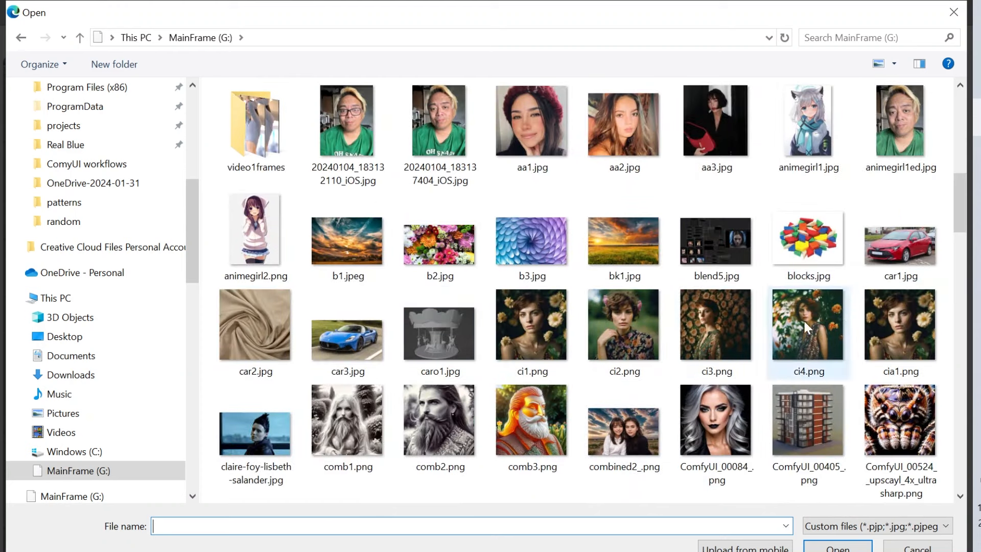
left_click(619, 338)
left_click(838, 546)
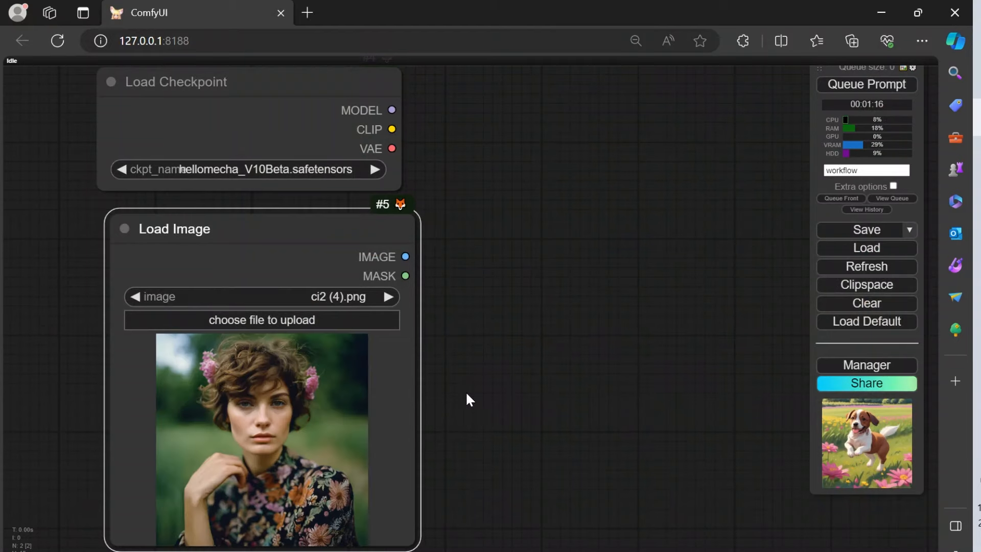
scroll(479, 411, "up", 4)
scroll(455, 420, "down", 3)
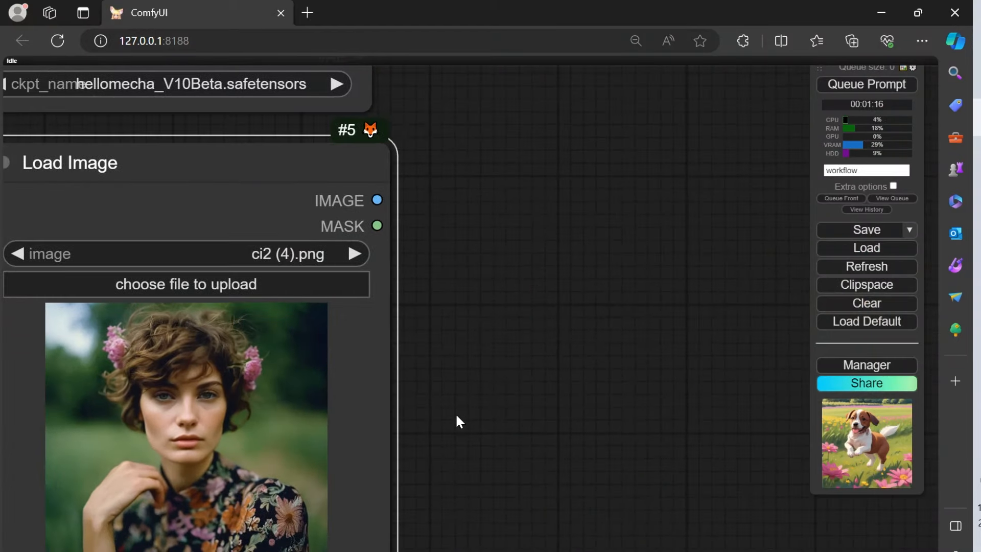
scroll(456, 420, "down", 2)
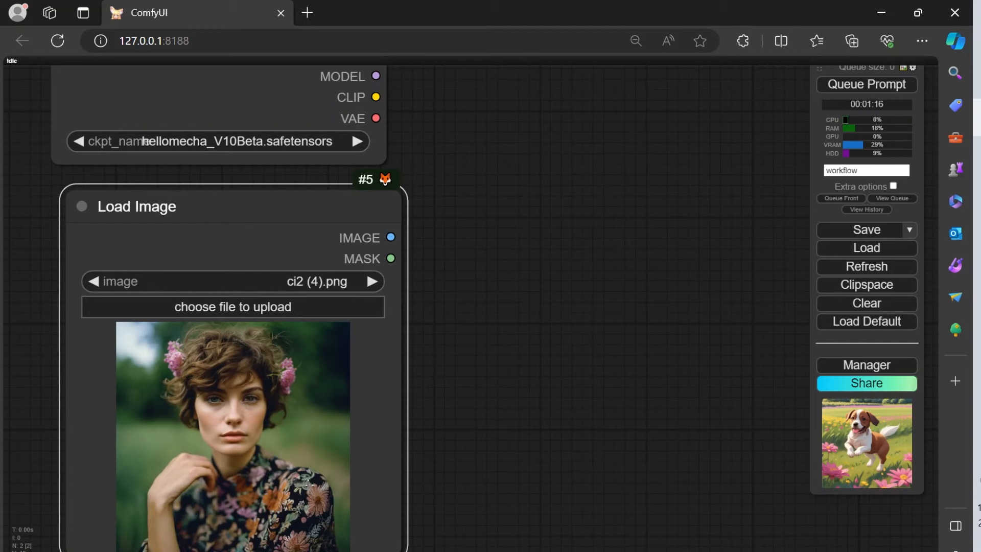
scroll(494, 370, "down", 3)
scroll(496, 366, "up", 3)
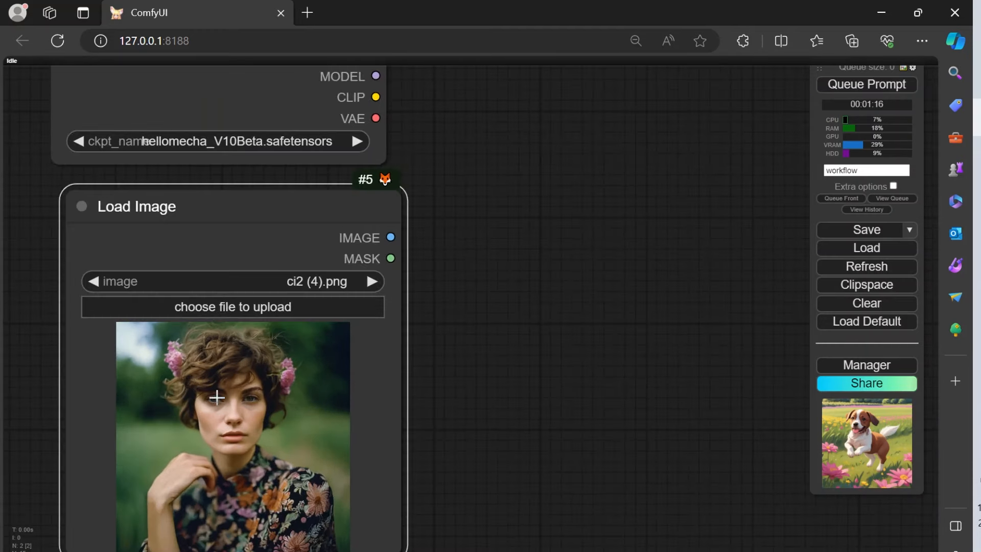
Step: Nudge the Load Image node sideways so its edges line up with the Load Checkpoint node above it
scroll(535, 267, "down", 3)
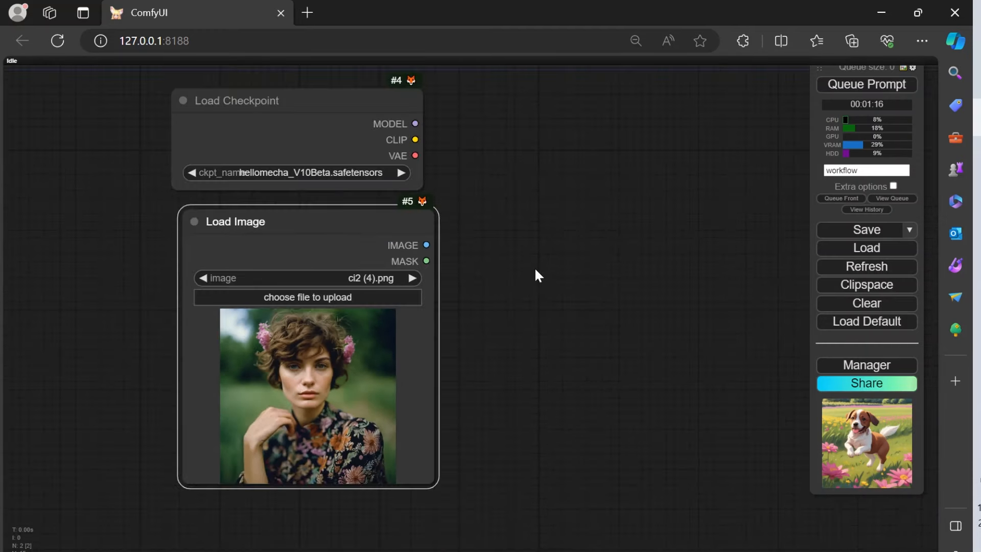
left_click_drag(534, 266, 415, 304)
left_click_drag(205, 259, 195, 259)
left_click_drag(379, 246, 365, 310)
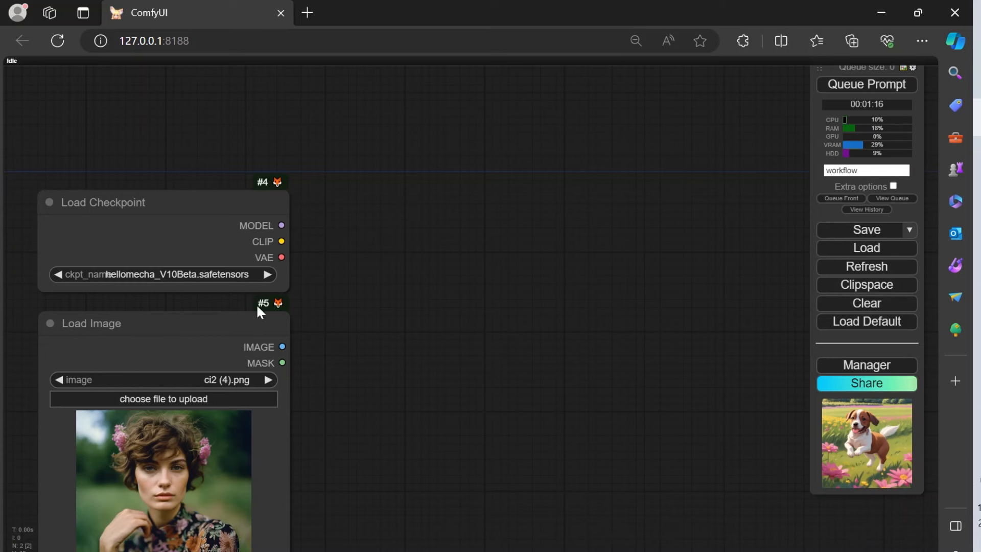
Step: Add a CLIPTextEncode node from the checkpoint's CLIP output and place it above and beside the Load Checkpoint node
left_click_drag(283, 242, 407, 190)
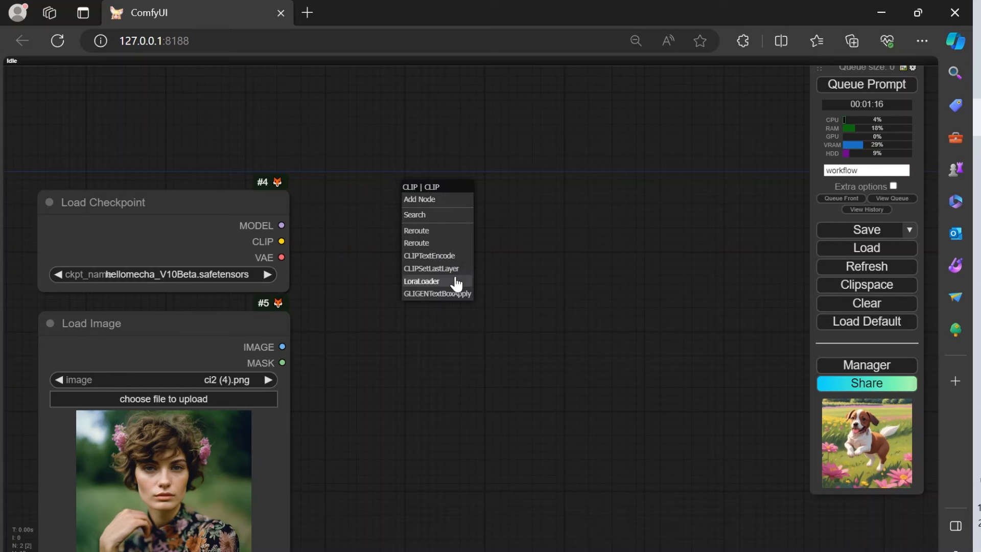
left_click(458, 256)
left_click_drag(526, 182, 533, 125)
Step: Clone the CLIP Text Encode node, place the copy beneath the original and connect the checkpoint's CLIP output to it
right_click(500, 125)
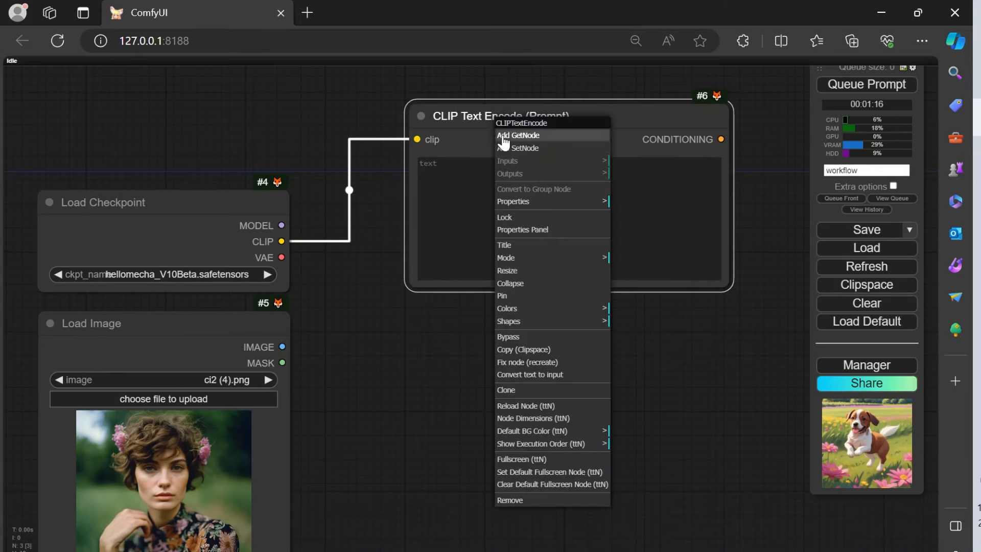
left_click(521, 390)
left_click_drag(476, 199, 507, 274)
left_click_drag(526, 192, 499, 321)
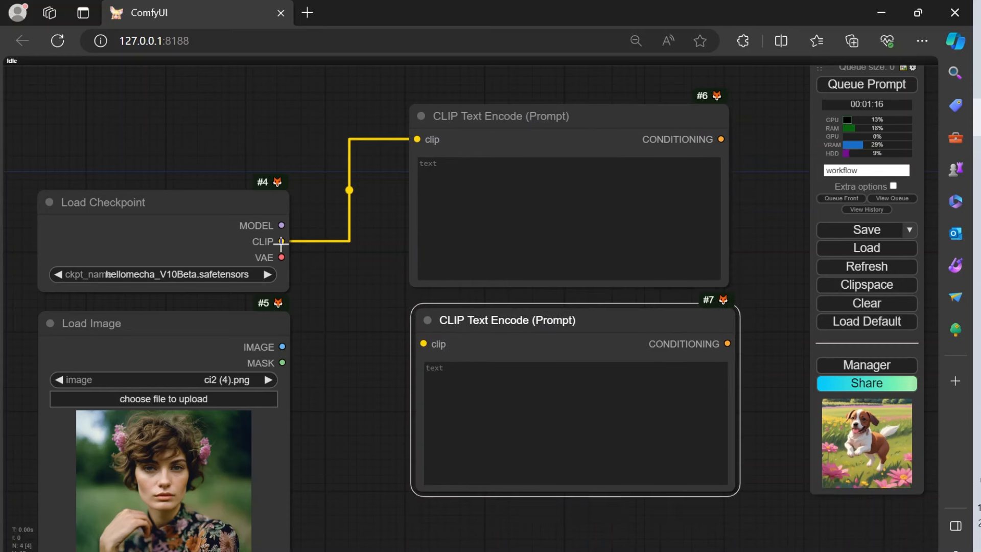
left_click_drag(306, 251, 423, 343)
Step: Color the upper CLIP Text Encode node brown and the lower one purple
right_click(502, 139)
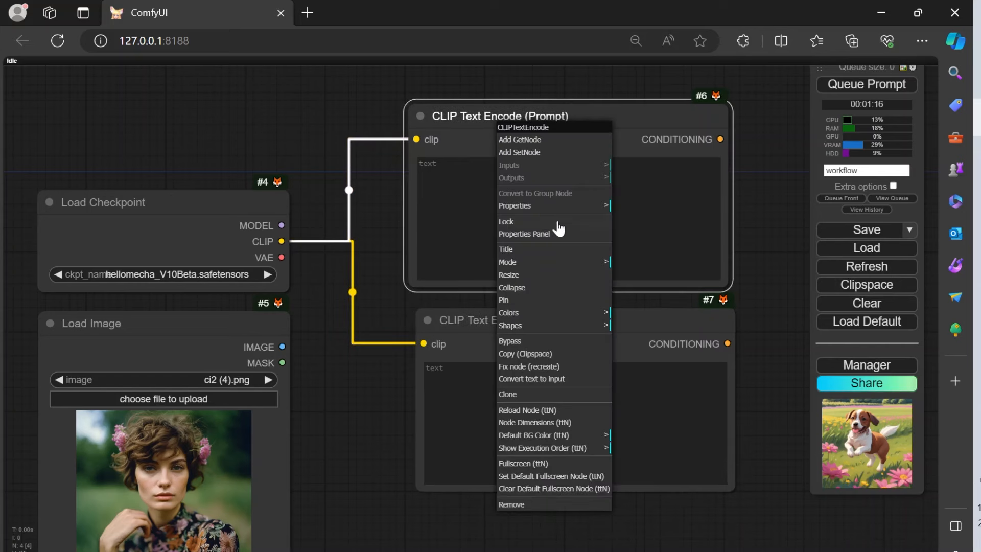
left_click(548, 319)
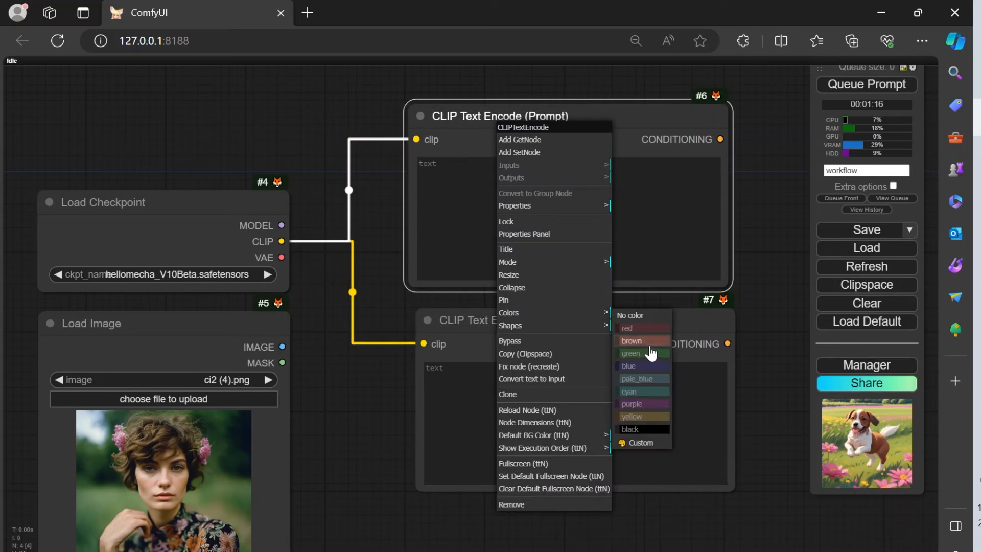
left_click(625, 346)
left_click(534, 337)
right_click(534, 336)
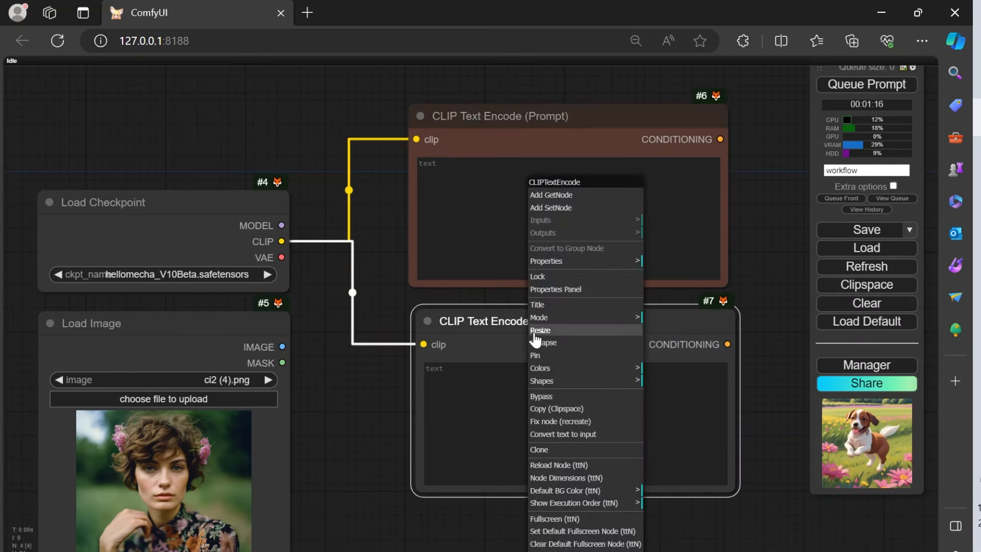
left_click(587, 369)
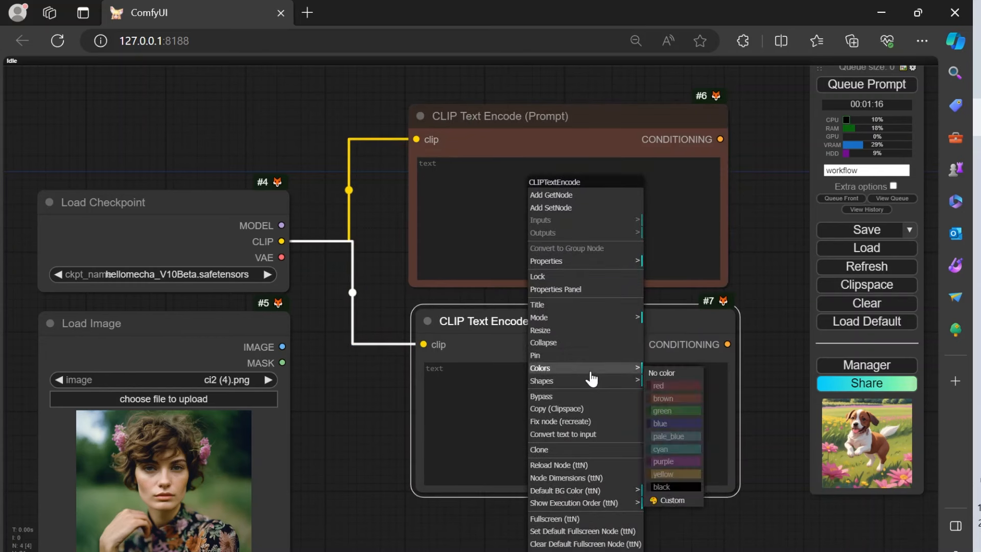
left_click(669, 464)
left_click_drag(561, 331, 566, 327)
left_click(488, 151)
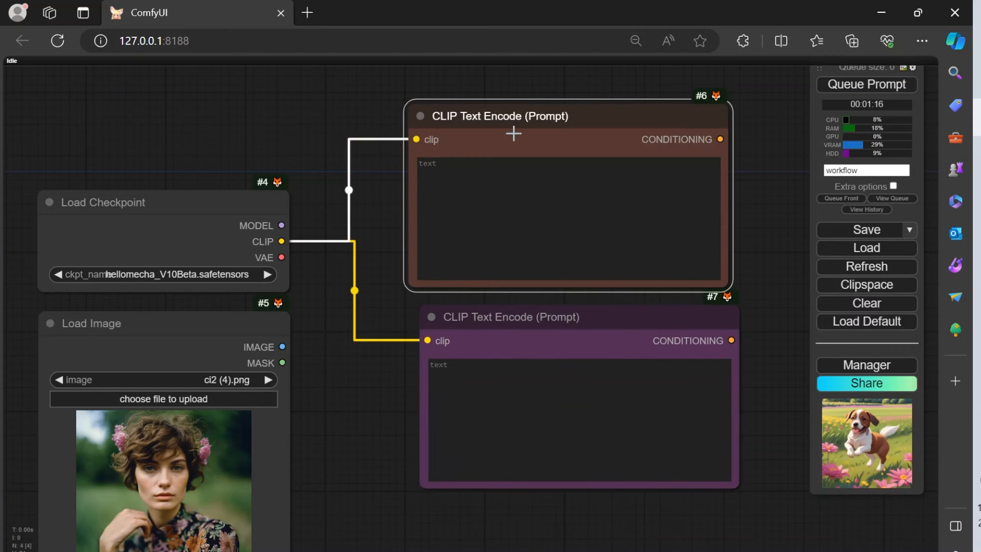
right_click(513, 118)
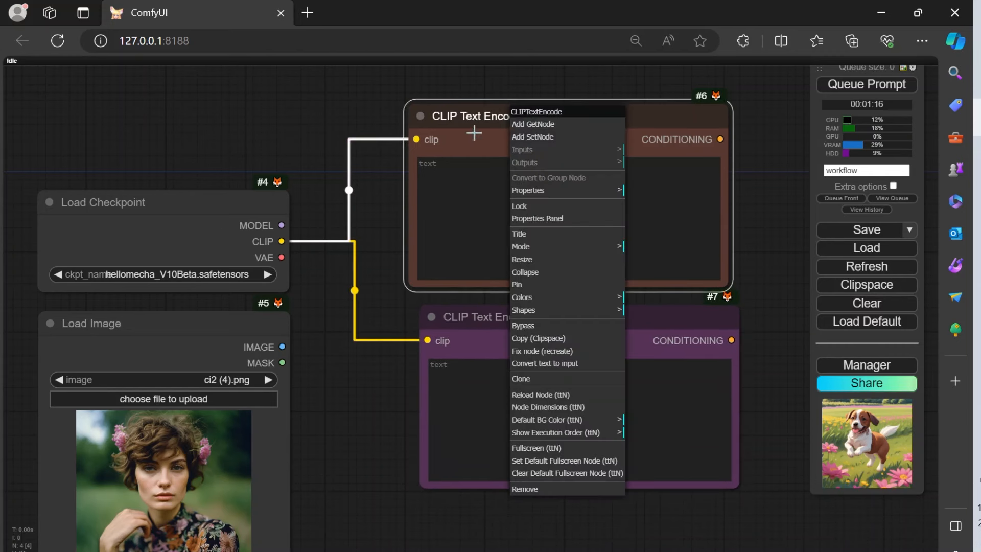
left_click(541, 234)
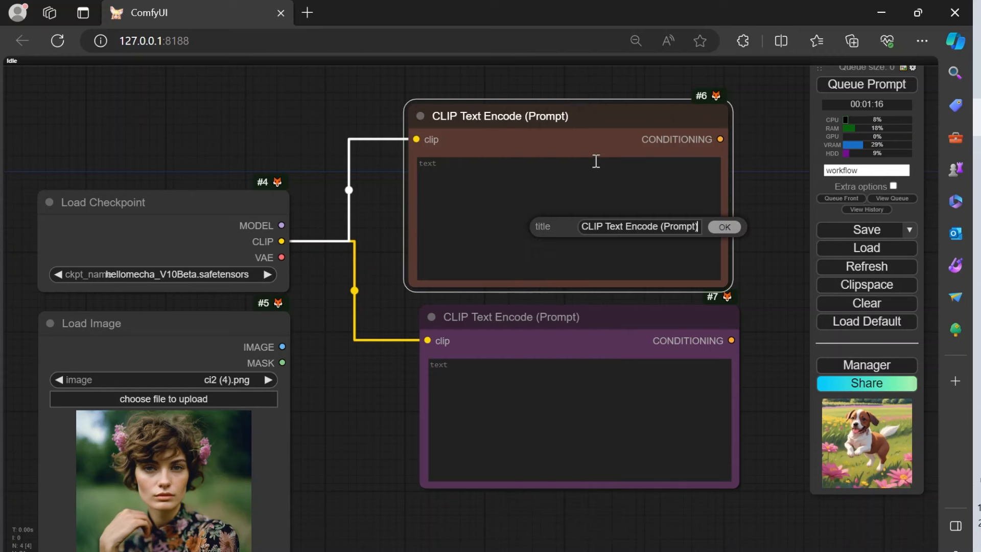
left_click(724, 227)
Step: Reposition the purple CLIP Text Encode node slightly lower, roughly aligned beneath the brown one
mouse_move(516, 320)
left_mouse_down()
mouse_move(498, 331)
mouse_move(524, 326)
left_mouse_up()
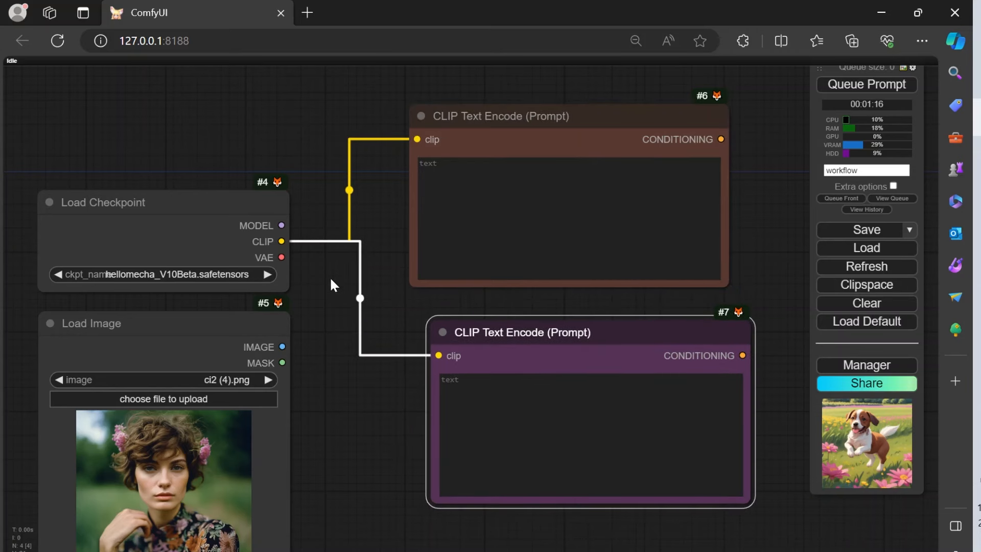
scroll(337, 245, "down", 3)
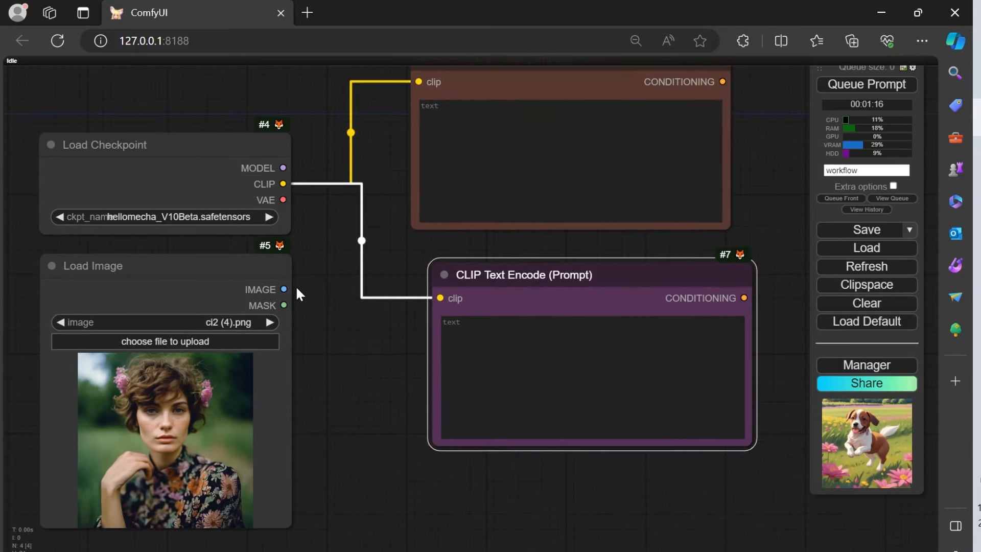
left_click_drag(540, 267, 523, 270)
scroll(307, 378, "right", 5)
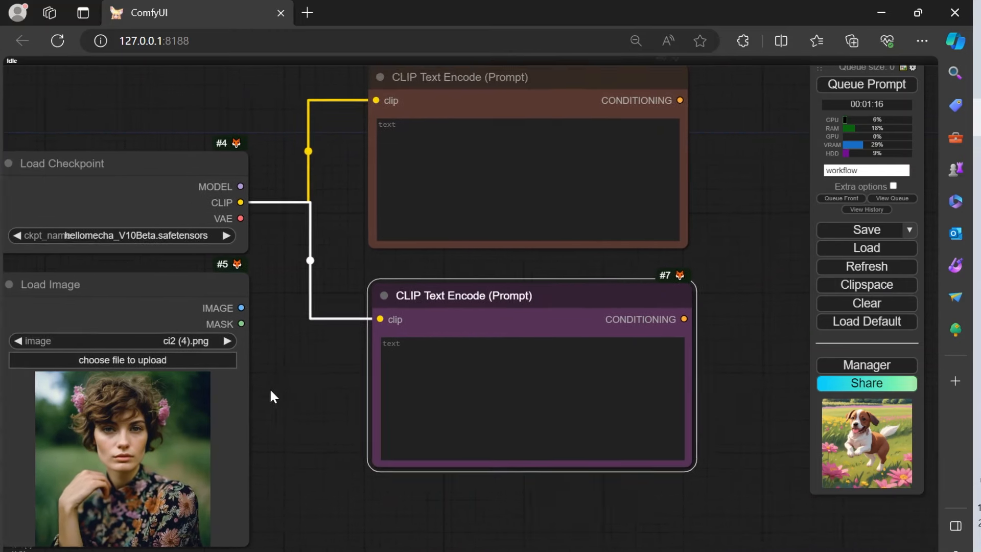
Step: Enter the prompt "female mech warrior standing on battlefield, clouds and smoke all around" in the brown CLIP Text Encode node
left_click(371, 180)
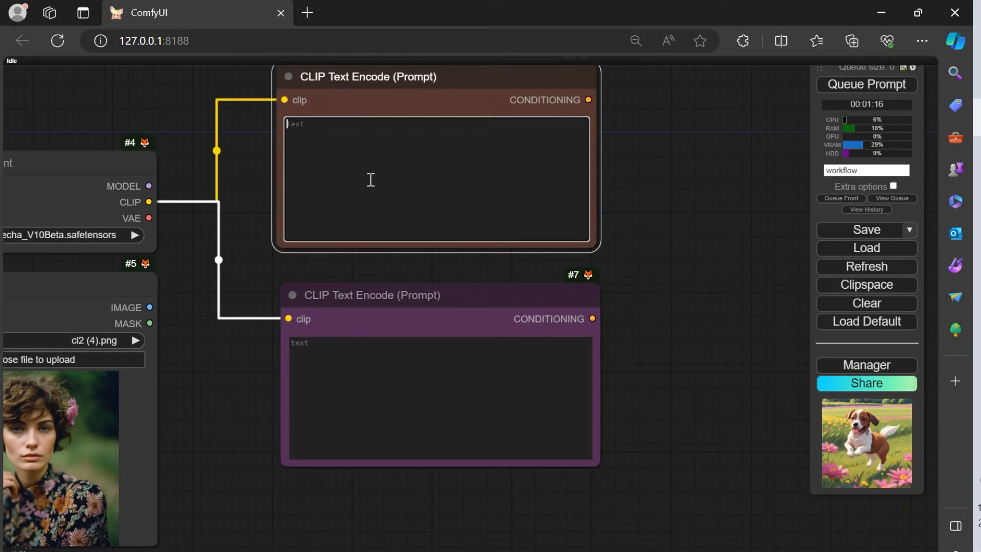
type("female mech warrior st")
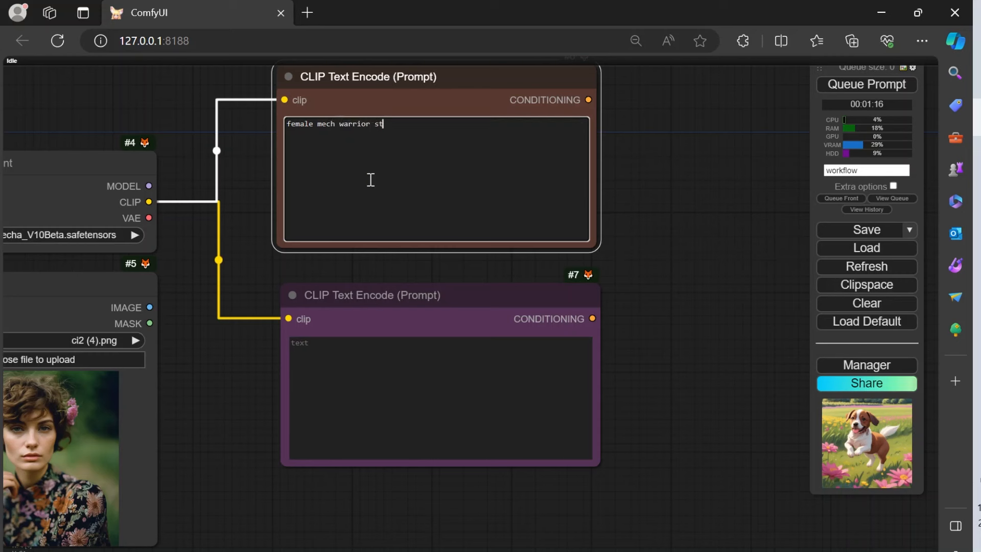
type("ing on battlefield, clou")
type("ds and smoke all around")
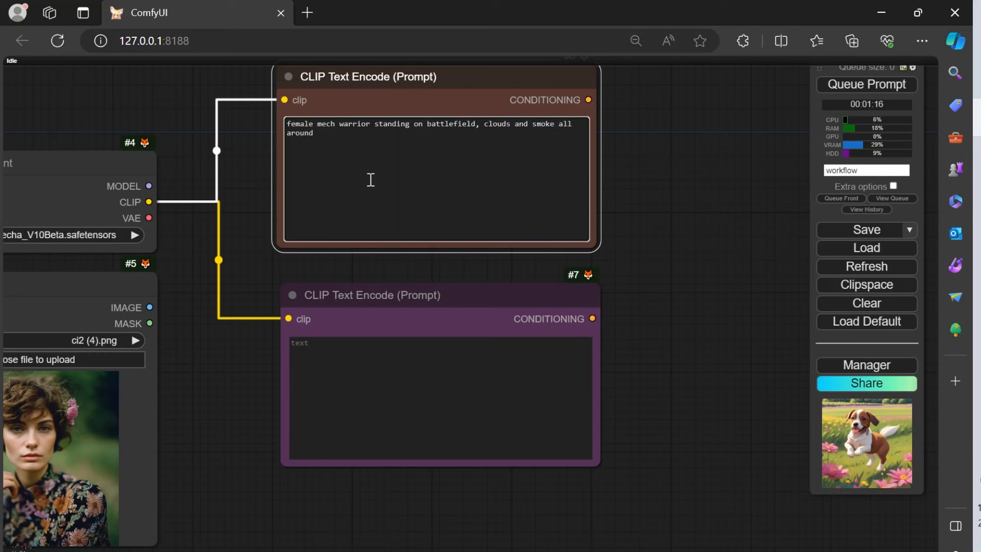
Step: Enter the negative prompt "ugly, deformed, bad hands" in the purple CLIP Text Encode node, using the spelling suggestion for the misspelled word
left_click_drag(260, 300, 385, 353)
scroll(159, 243, "up", 6)
scroll(160, 243, "down", 2)
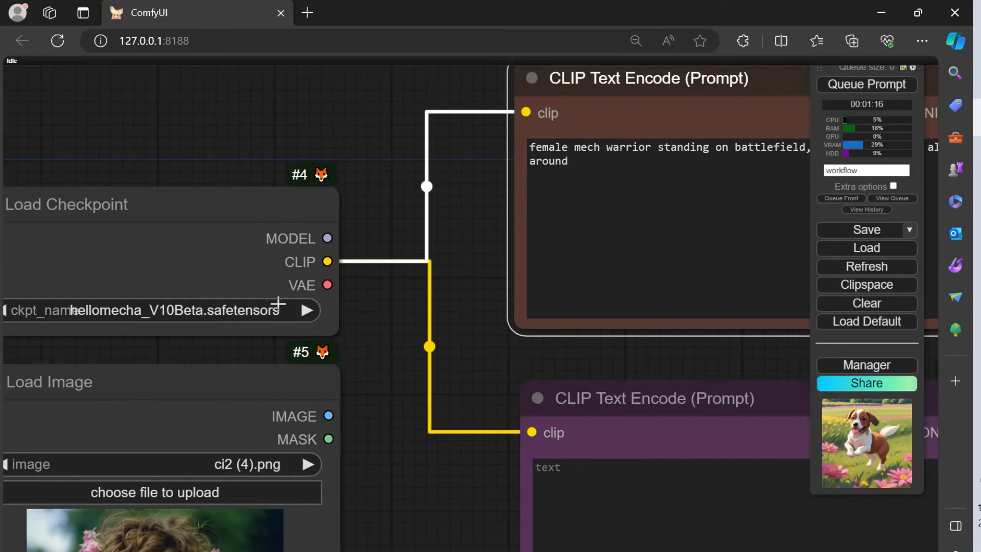
left_click_drag(474, 340, 283, 198)
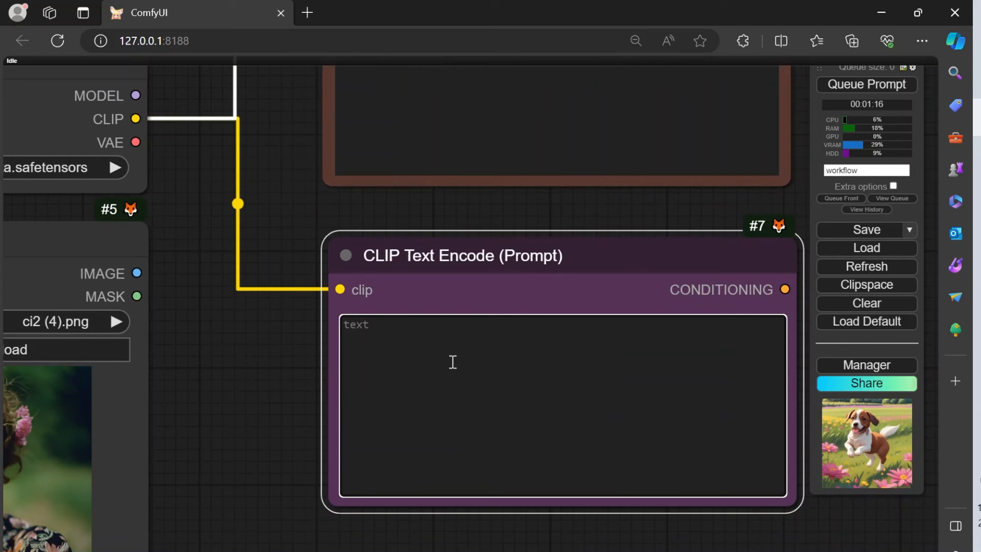
type("ugly, deforem")
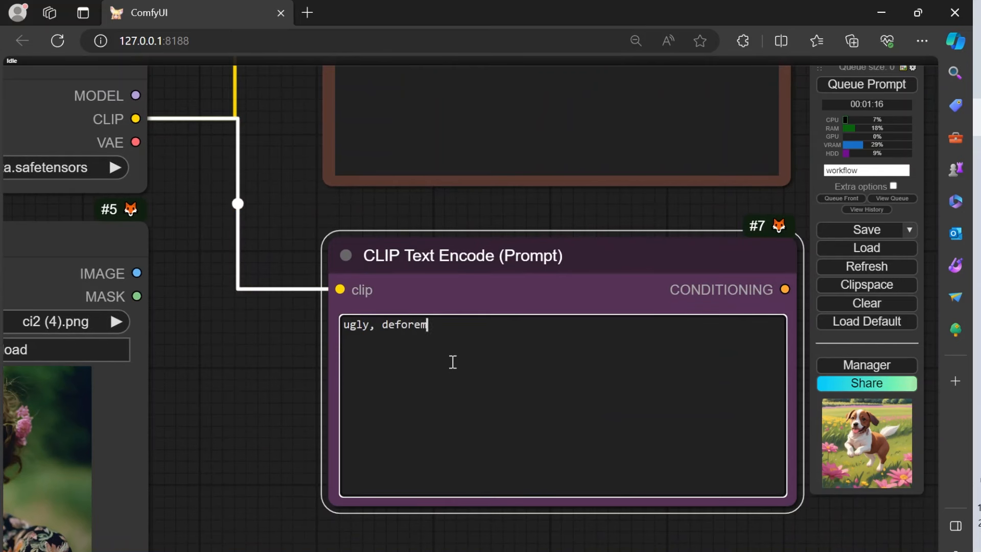
type("ed, bad hands")
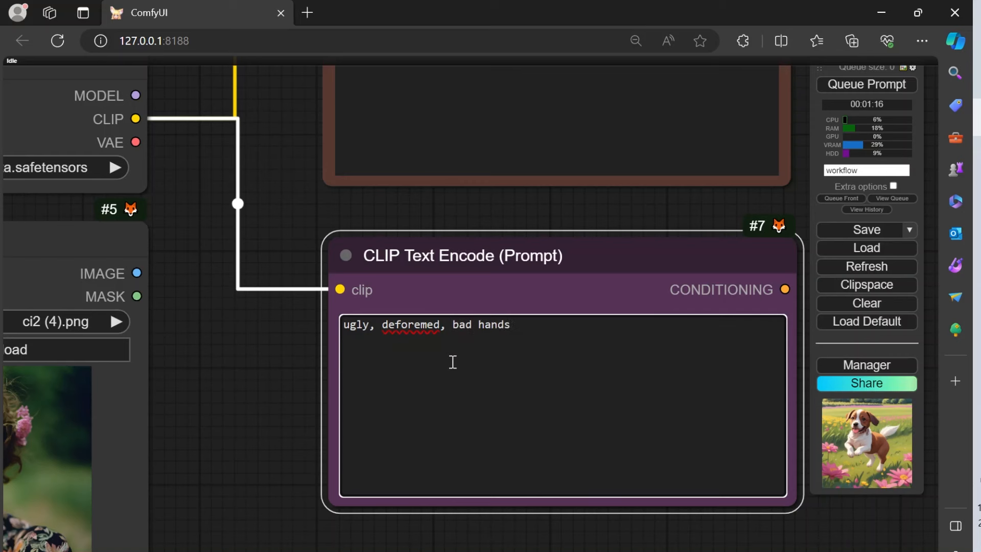
right_click(401, 325)
left_click(409, 341)
left_click(575, 337)
scroll(312, 391, "down", 4)
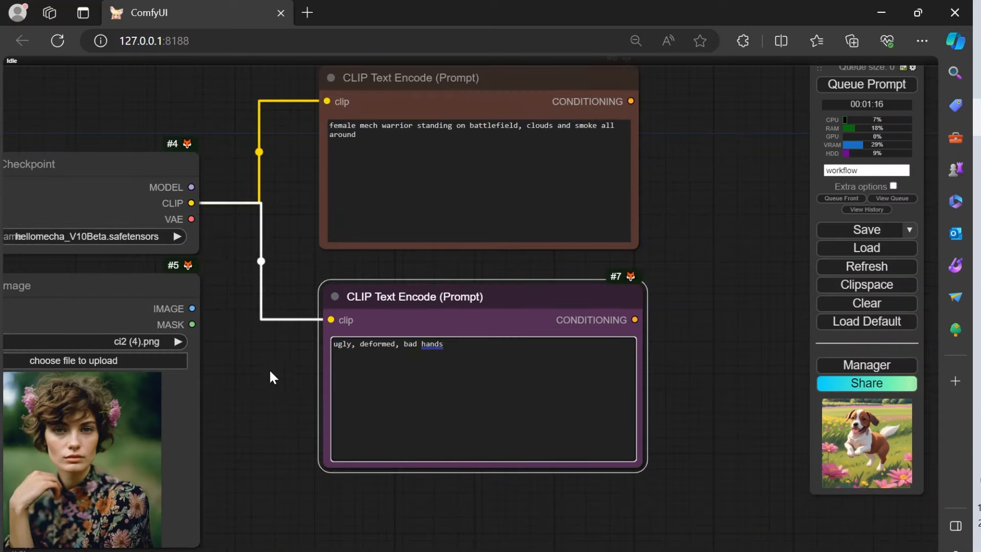
Step: Add a KSampler node from the brown prompt node's CONDITIONING output, feeding its positive input, and place it beside the prompt nodes
left_click_drag(685, 241, 477, 238)
scroll(577, 212, "down", 5)
scroll(577, 212, "up", 3)
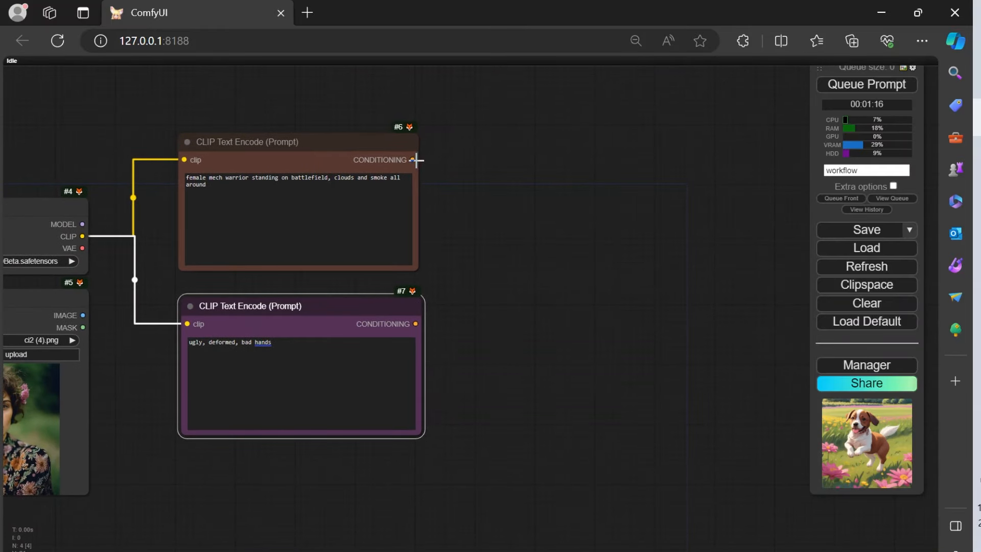
left_click_drag(415, 160, 414, 160)
left_click_drag(498, 165, 497, 198)
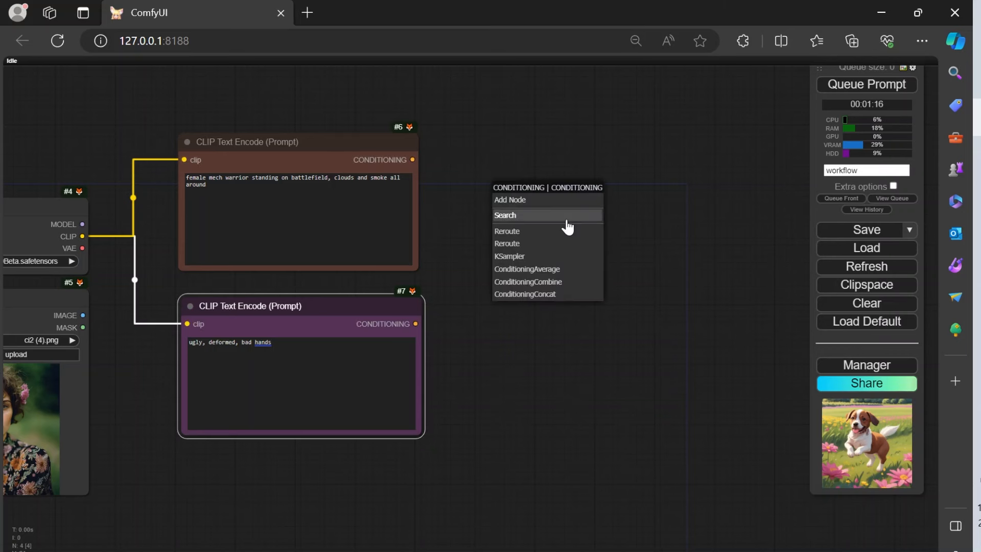
left_click(561, 256)
left_click_drag(579, 209, 579, 178)
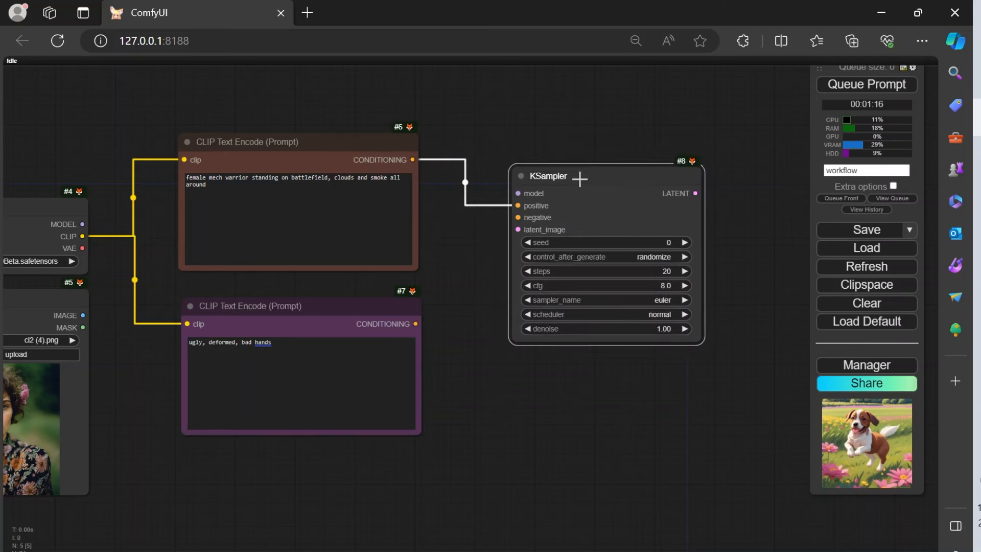
Step: Connect the purple prompt's CONDITIONING to the KSampler's negative input and the checkpoint's MODEL output to its model input
left_click_drag(415, 323, 513, 218)
scroll(472, 392, "down", 3)
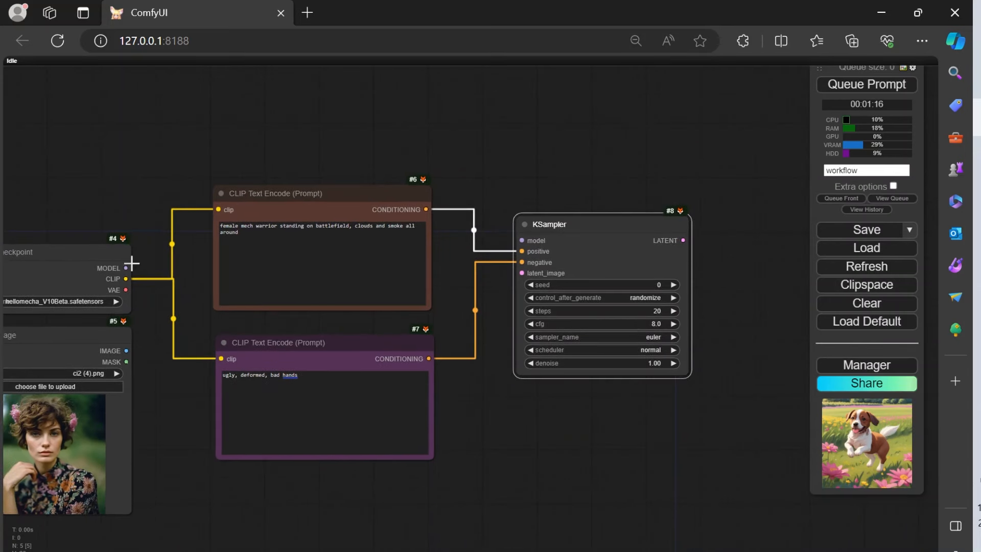
left_click_drag(127, 267, 522, 240)
scroll(574, 263, "up", 6)
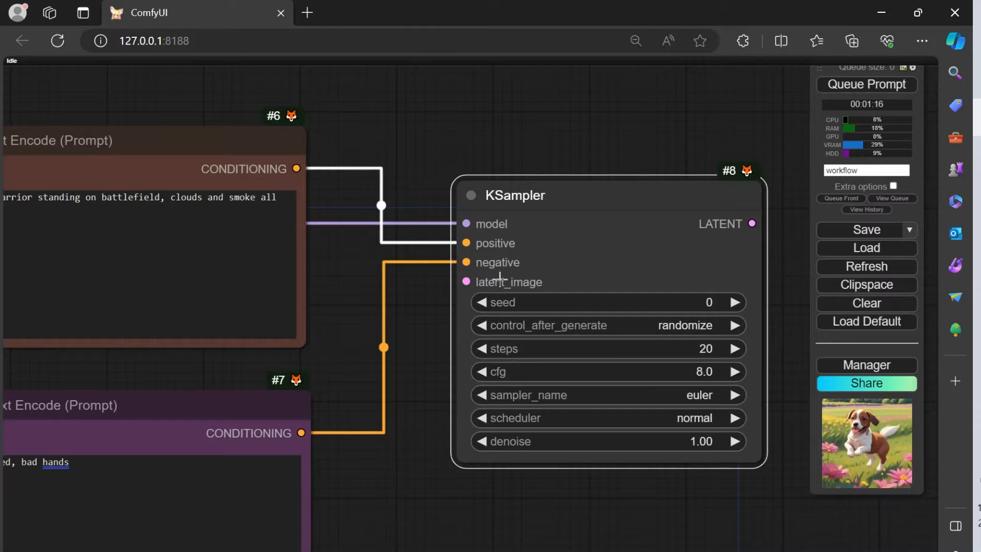
scroll(578, 268, "down", 6)
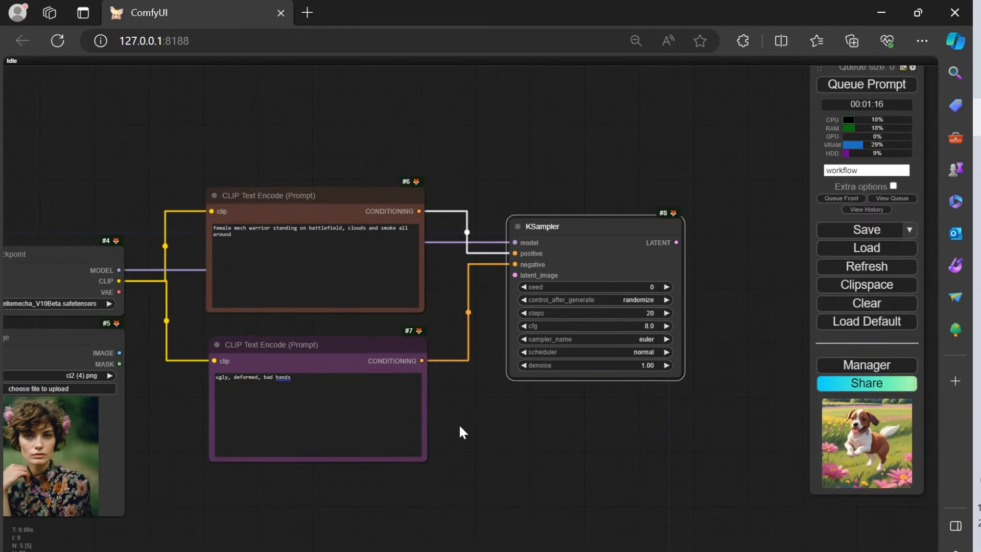
Step: Search the node list for "late" and add an Empty Latent Image node below the KSampler
left_click_drag(459, 424, 465, 375)
double_click(481, 375)
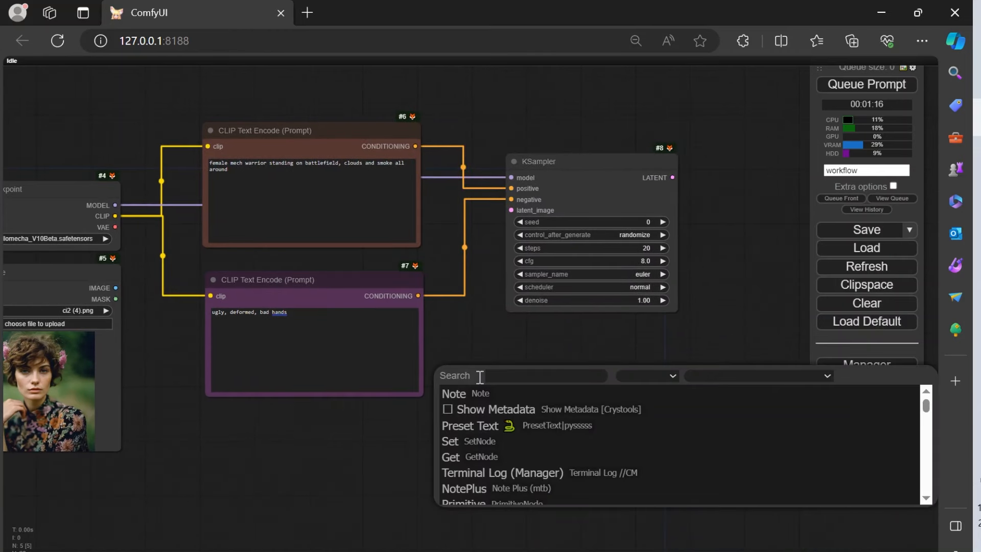
type("emp")
key("BackSpace")
key("BackSpace")
key("BackSpace")
type("lat")
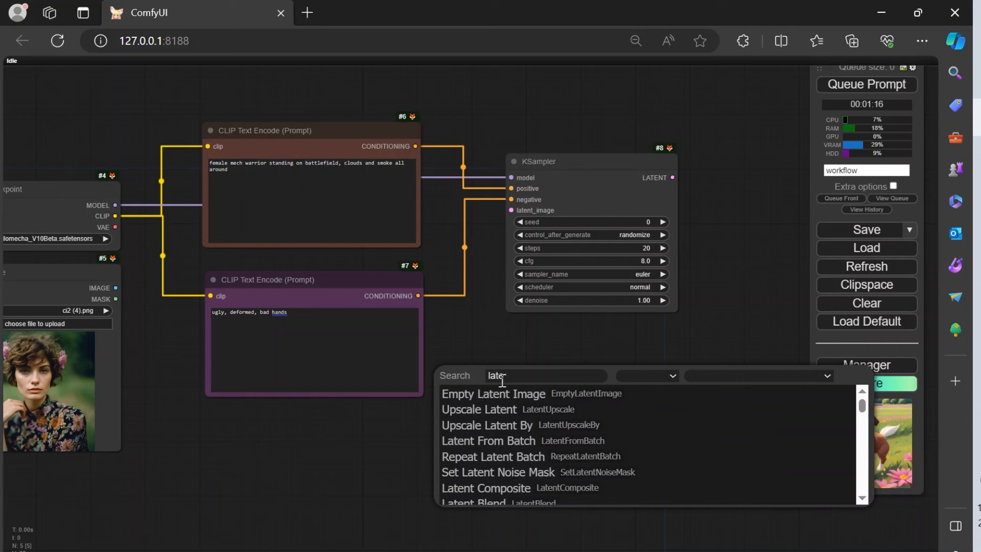
type("e")
left_click(509, 394)
Step: Shift the purple prompt node away from the KSampler and fit the Empty Latent Image node into the freed space below the KSampler
left_click_drag(557, 374, 497, 373)
left_click_drag(358, 297, 309, 291)
left_click(493, 368)
left_click_drag(493, 368, 464, 346)
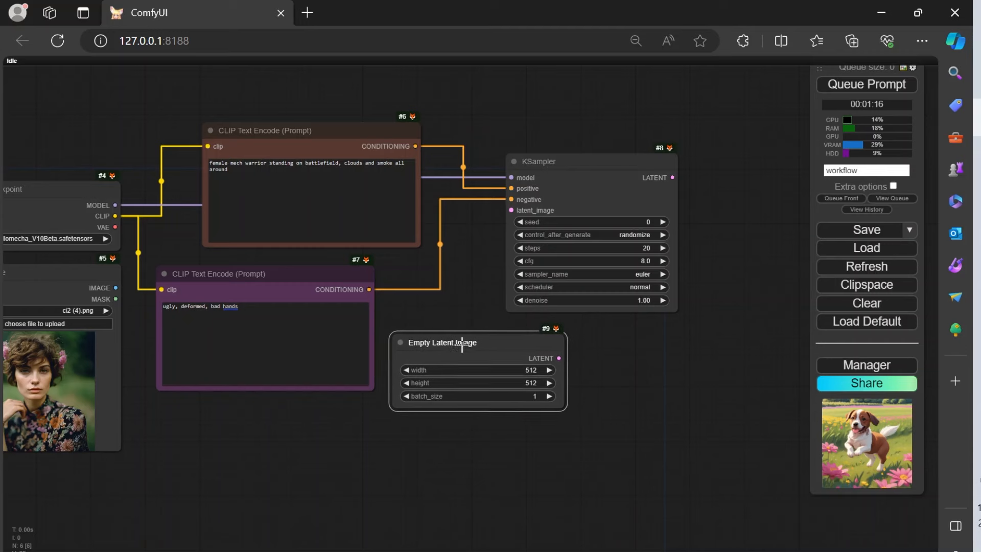
Step: Set both the width and height of the Empty Latent Image node to 768
scroll(558, 392, "up", 8)
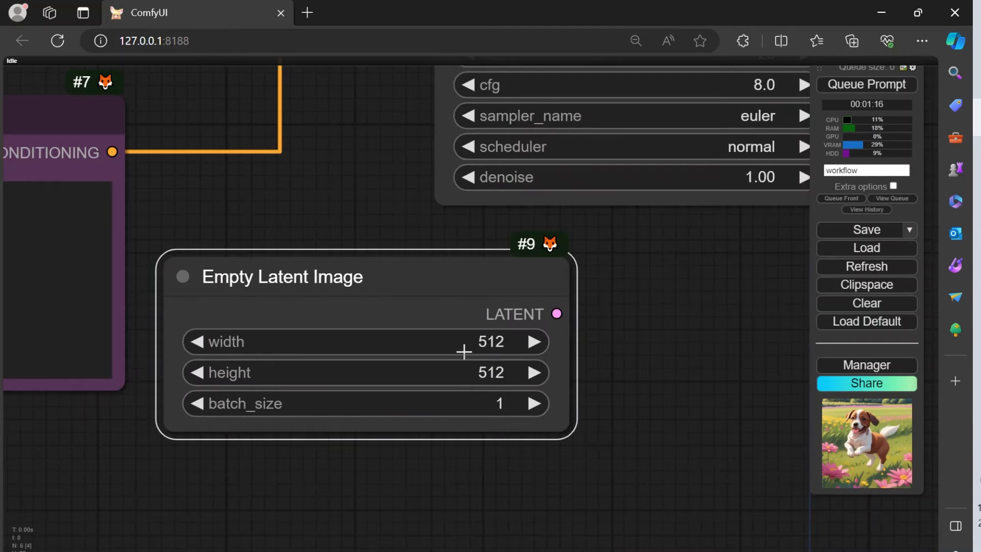
left_click(485, 343)
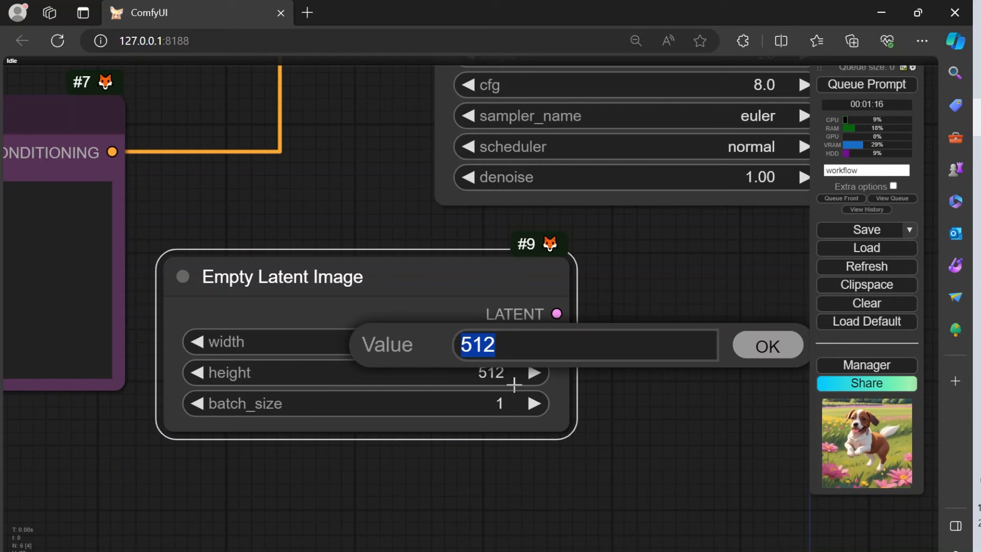
type("768")
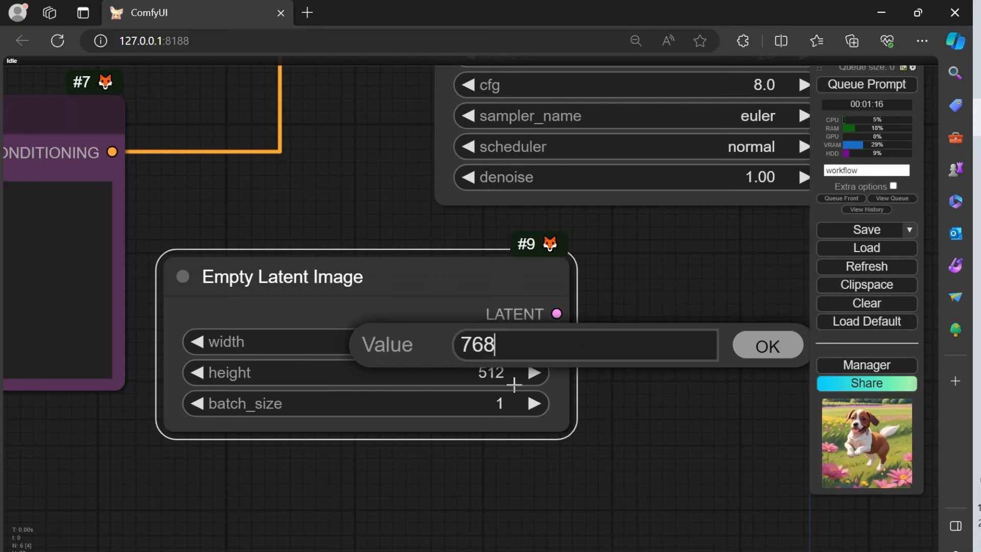
key("Tab")
key("Return")
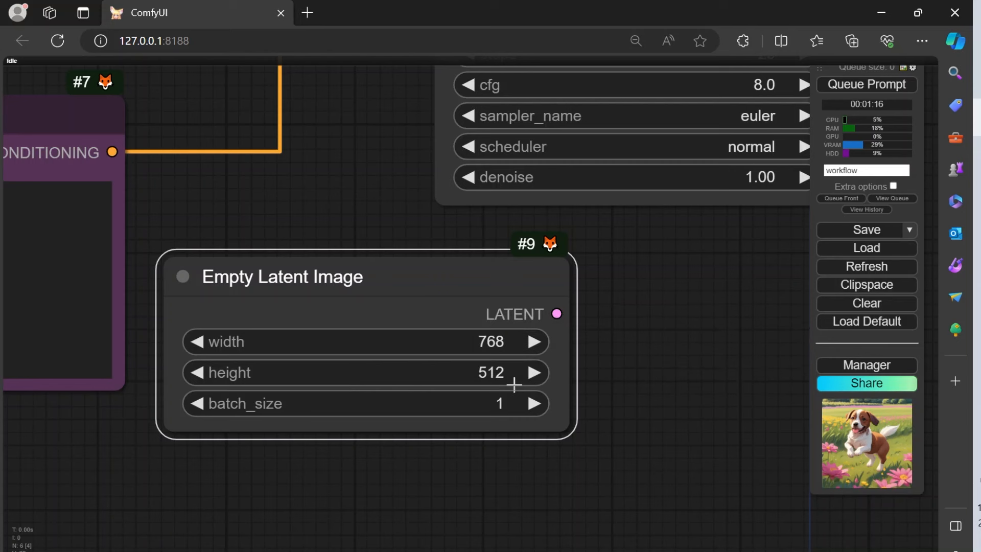
left_click(506, 377)
type("768")
key("Return")
Step: Raise the Empty Latent Image node's batch_size to 4
scroll(480, 410, "down", 4)
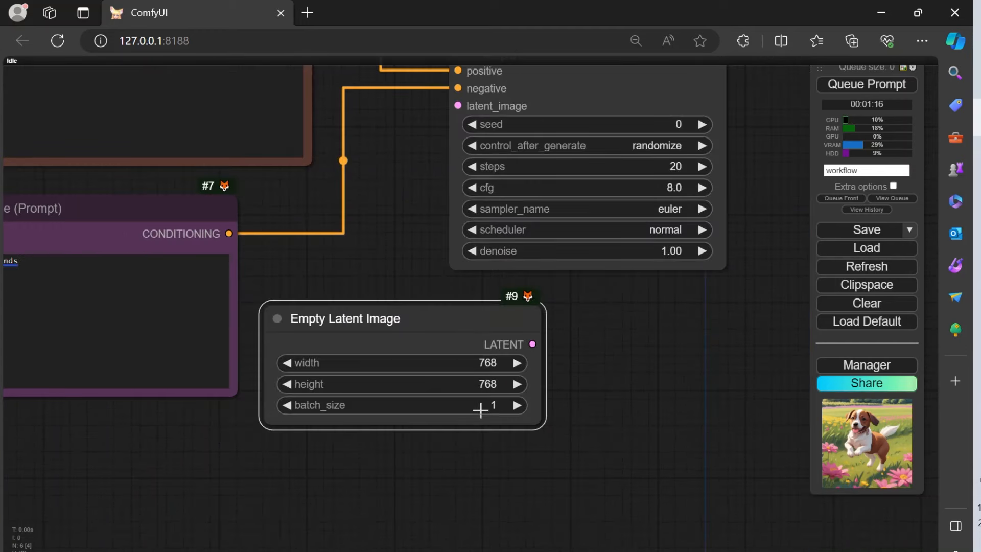
scroll(480, 410, "up", 4)
left_click(534, 405)
scroll(603, 349, "down", 3)
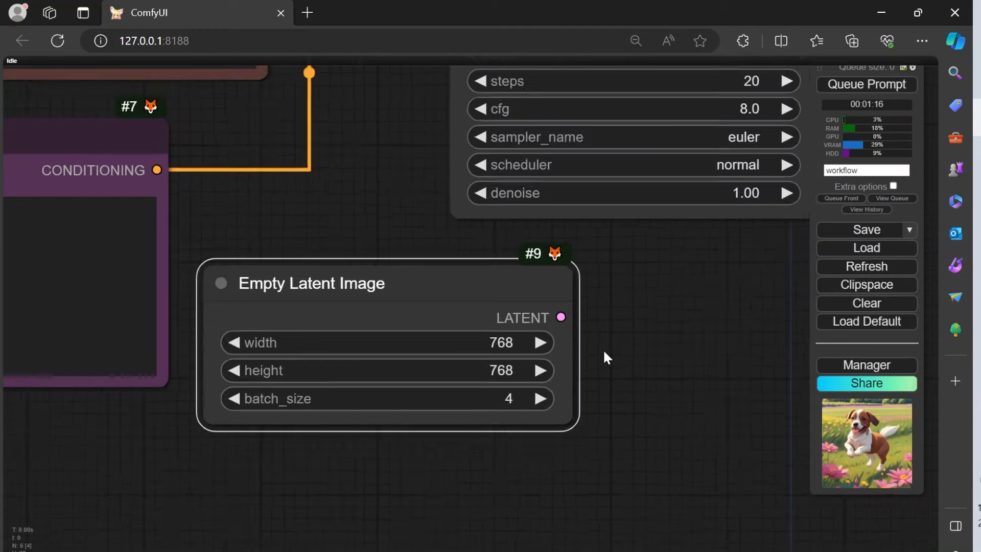
Step: Connect the Empty Latent Image's LATENT output to the KSampler's latent_image input and shift the KSampler slightly up, away from the prompts
left_click_drag(627, 331, 600, 517)
left_click_drag(539, 509, 458, 247)
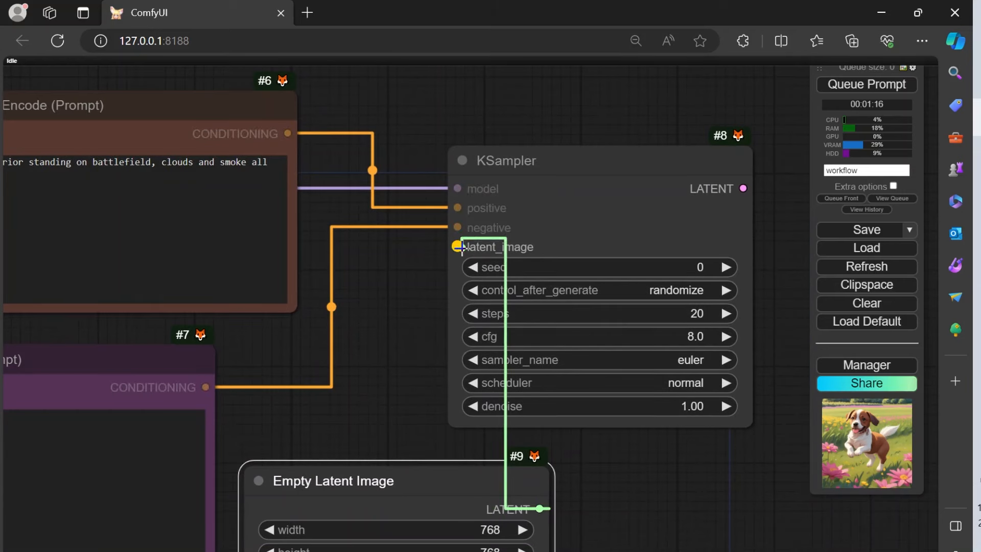
left_click_drag(616, 149, 644, 127)
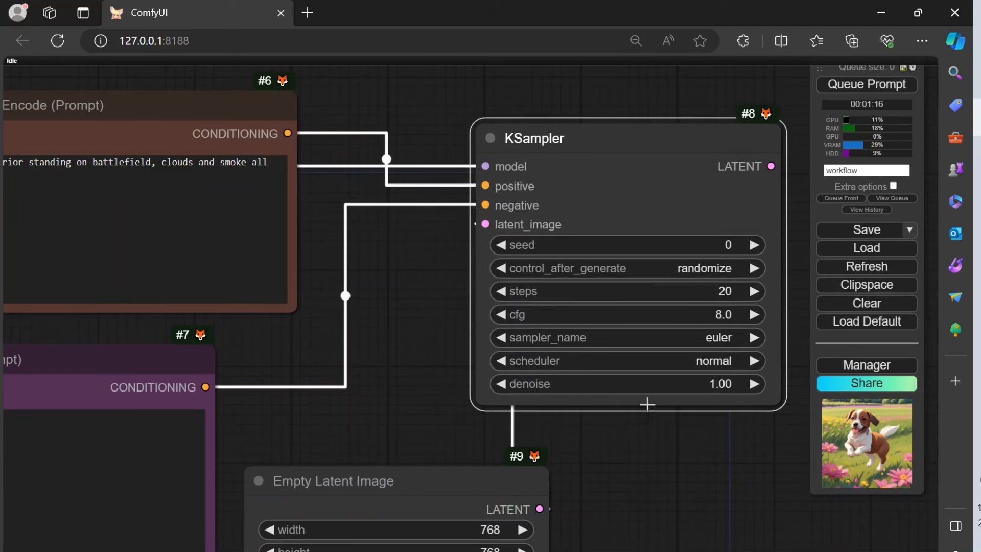
Step: Set the KSampler's seed to 989685
left_click_drag(663, 449, 394, 443)
scroll(335, 262, "up", 6)
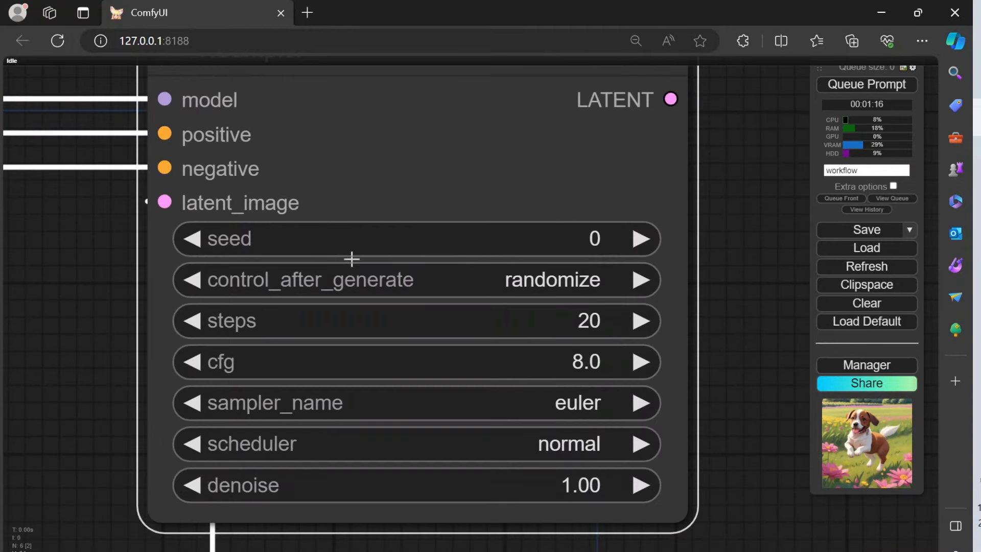
left_click(583, 233)
type("989685")
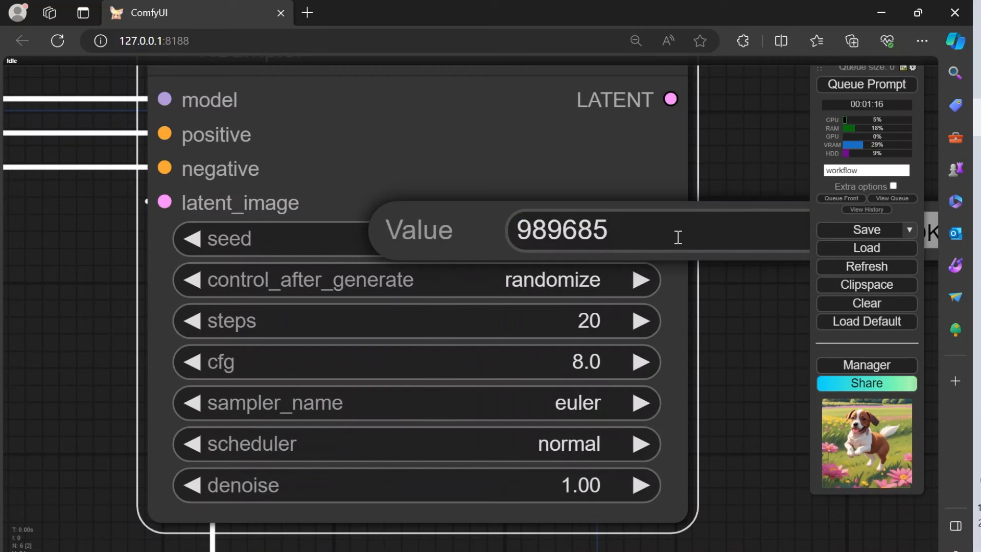
key("Return")
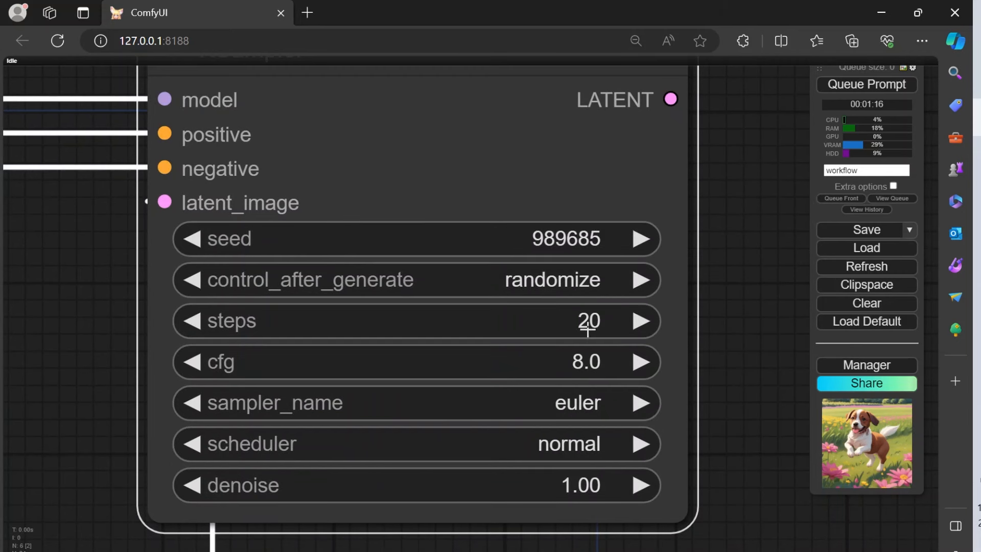
Step: Set the KSampler's sampler_name to dpmpp_sde and its scheduler to karras
scroll(587, 330, "down", 2)
left_click_drag(697, 327, 691, 226)
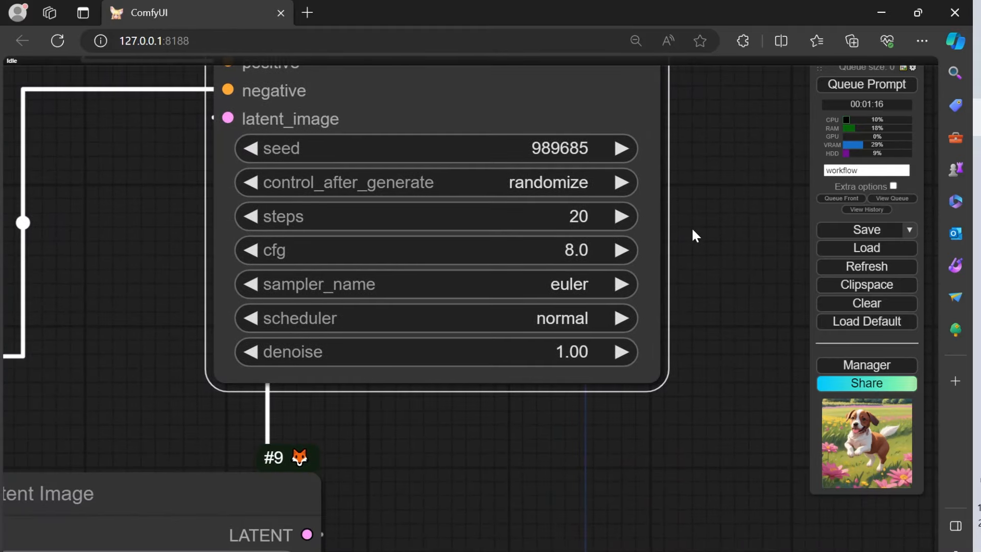
left_click(589, 280)
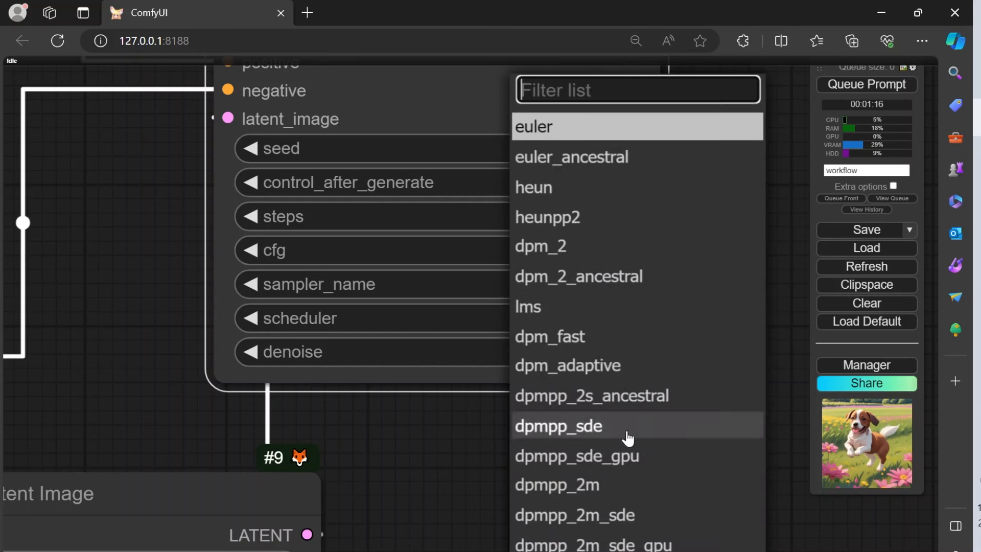
scroll(646, 443, "up", 2)
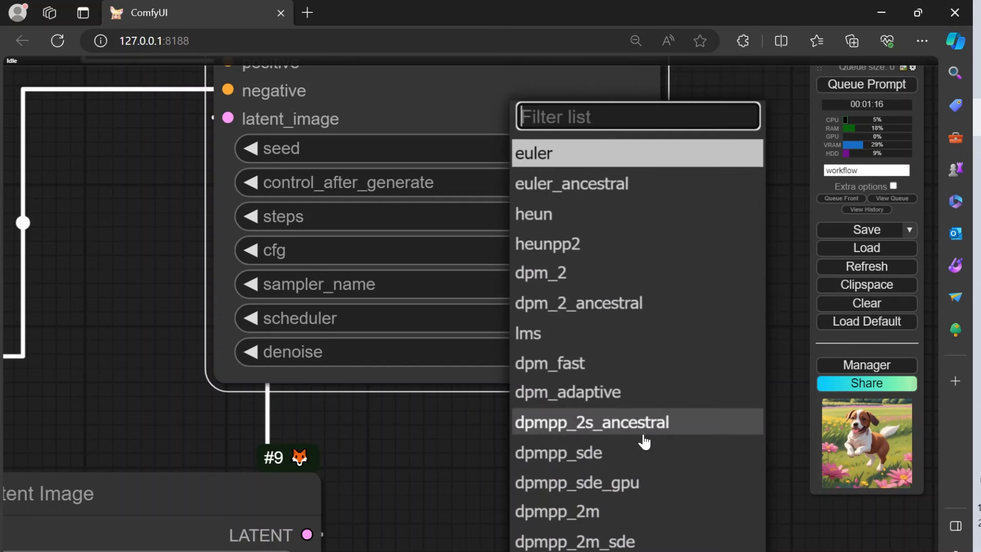
left_click(634, 461)
left_click(570, 326)
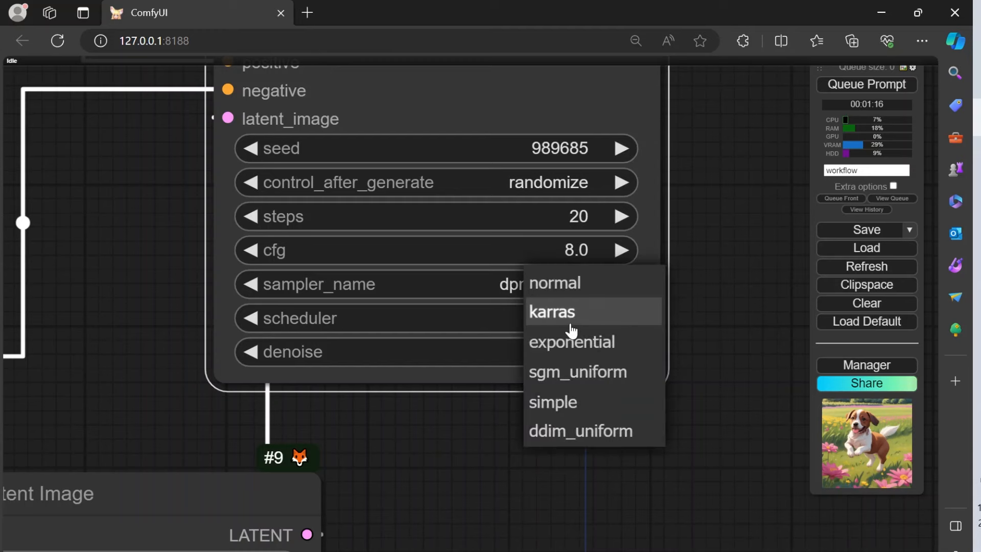
left_click(580, 320)
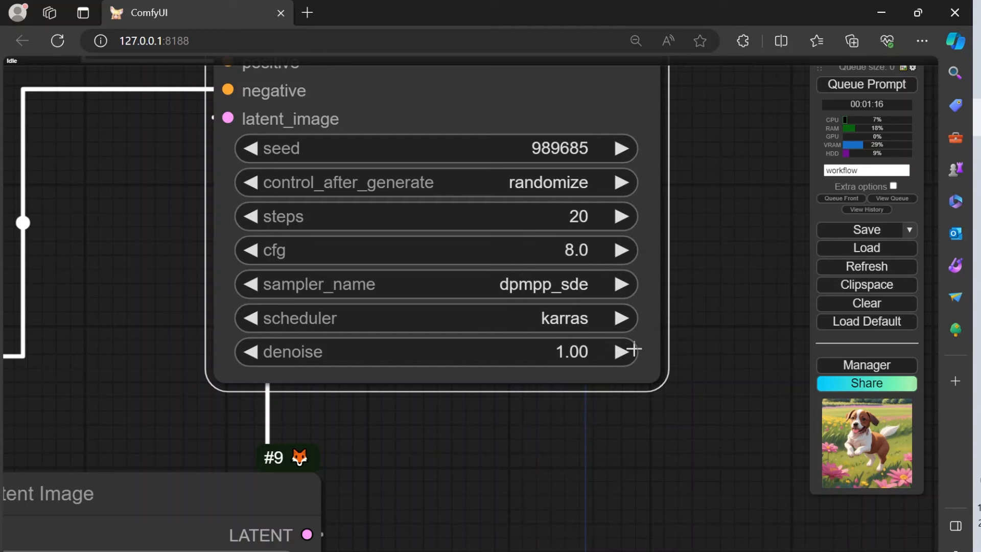
left_click_drag(725, 287, 604, 364)
scroll(651, 390, "down", 4)
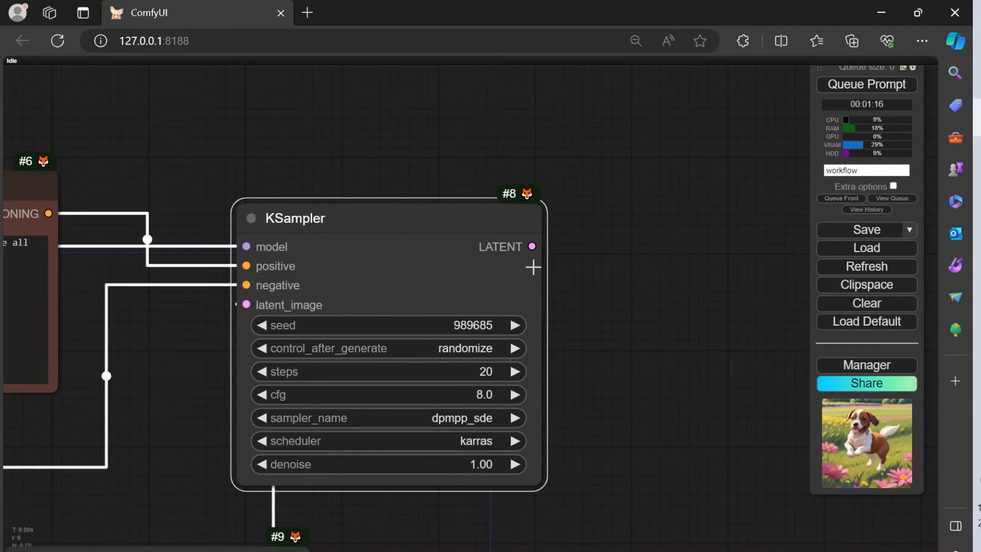
left_click_drag(532, 247, 675, 238)
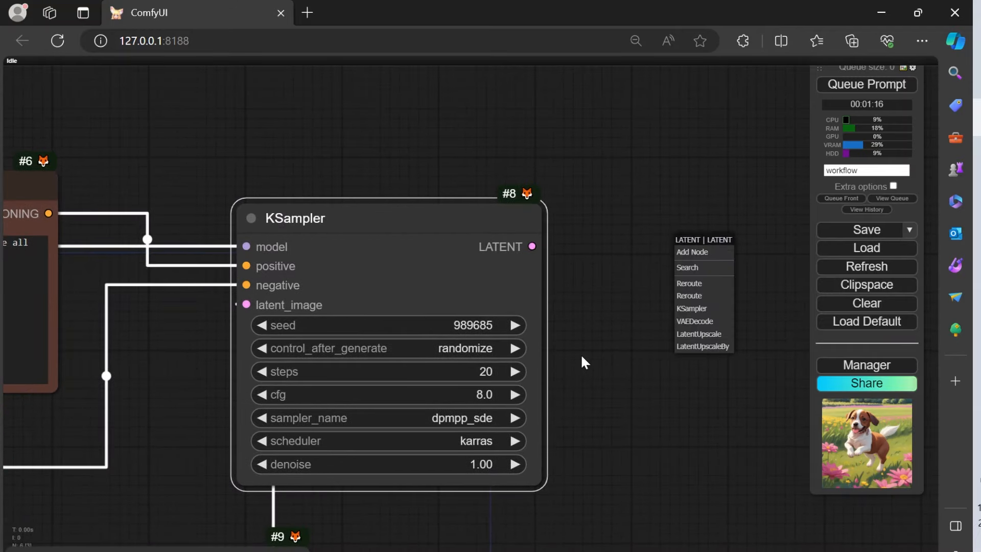
left_click(550, 266)
left_click_drag(532, 246, 638, 247)
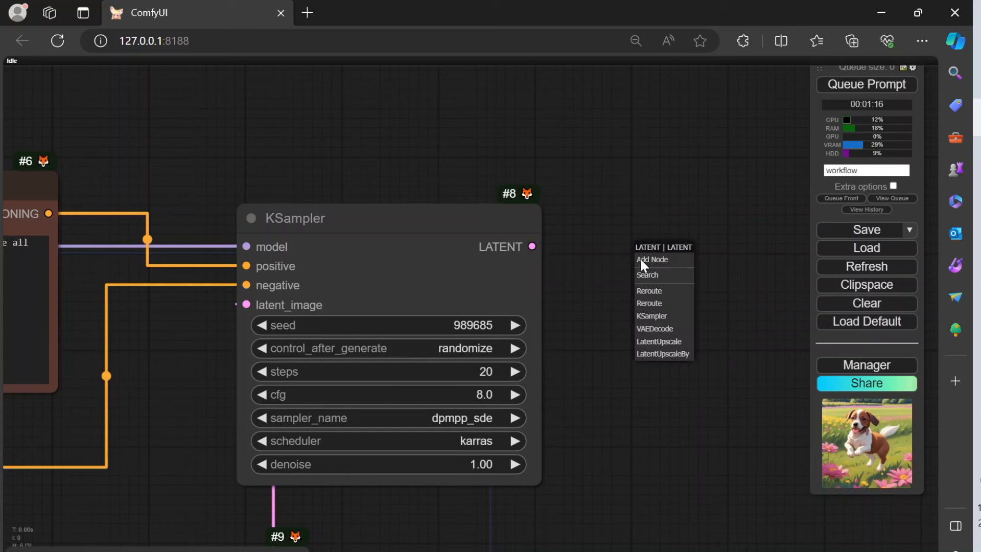
left_click(612, 347)
Step: Add a VAE Decode node from the KSampler's LATENT output and place it beside the KSampler
left_click_drag(532, 247, 625, 242)
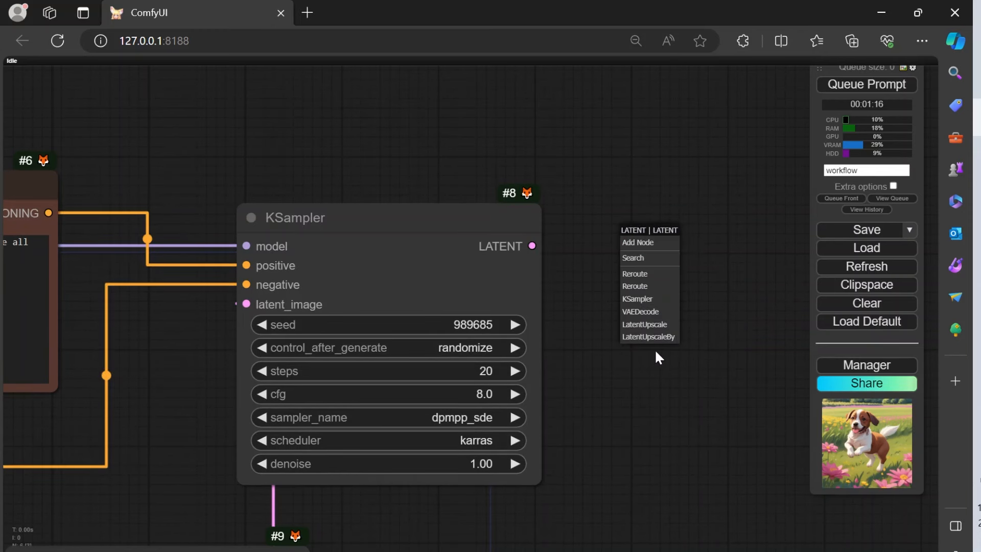
left_click(665, 313)
left_click_drag(700, 282, 698, 403)
left_click_drag(641, 454, 667, 293)
scroll(517, 391, "down", 5)
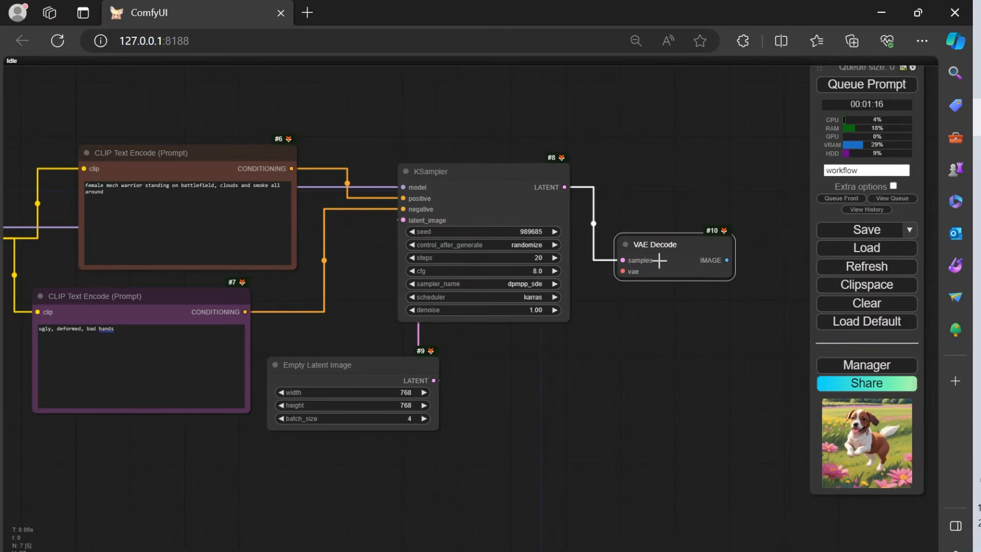
Step: Move the Load Image node down, clear of the checkpoint and prompt nodes, and nudge the purple prompt node up
left_click_drag(43, 522, 376, 516)
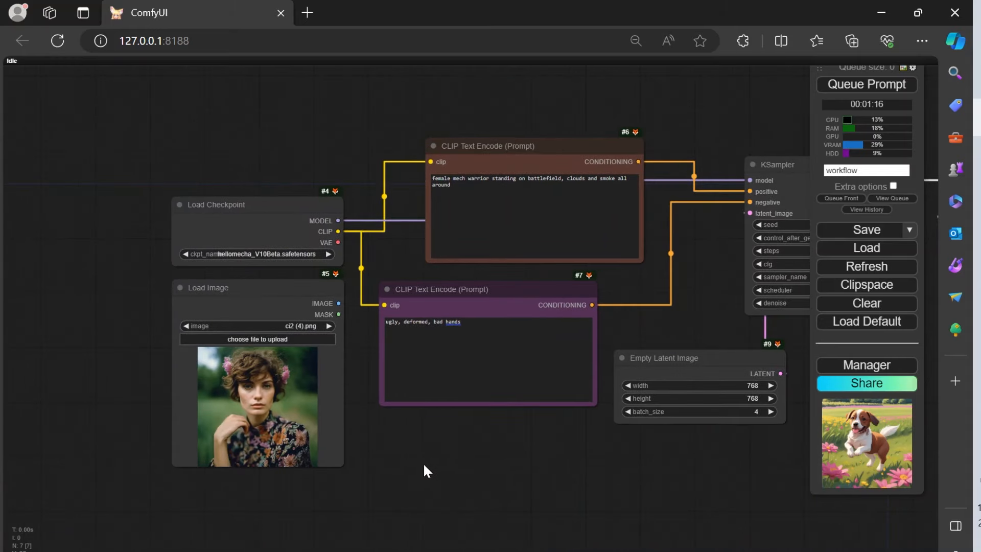
scroll(465, 460, "up", 5)
left_click_drag(440, 450, 543, 458)
scroll(542, 457, "down", 2)
left_click_drag(267, 226, 248, 381)
left_click_drag(497, 394, 492, 269)
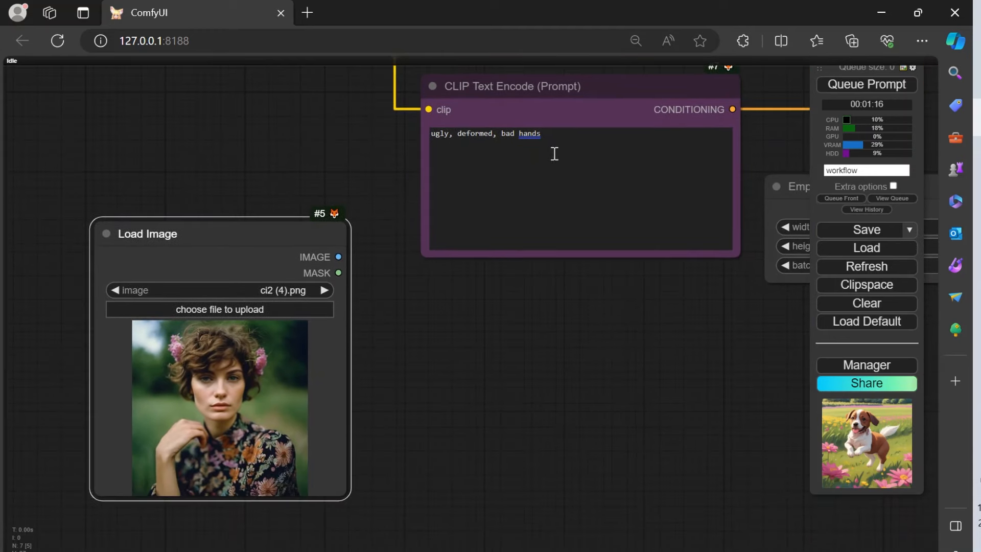
left_click_drag(541, 107, 553, 75)
left_click_drag(537, 338, 504, 345)
left_click_drag(194, 263, 206, 286)
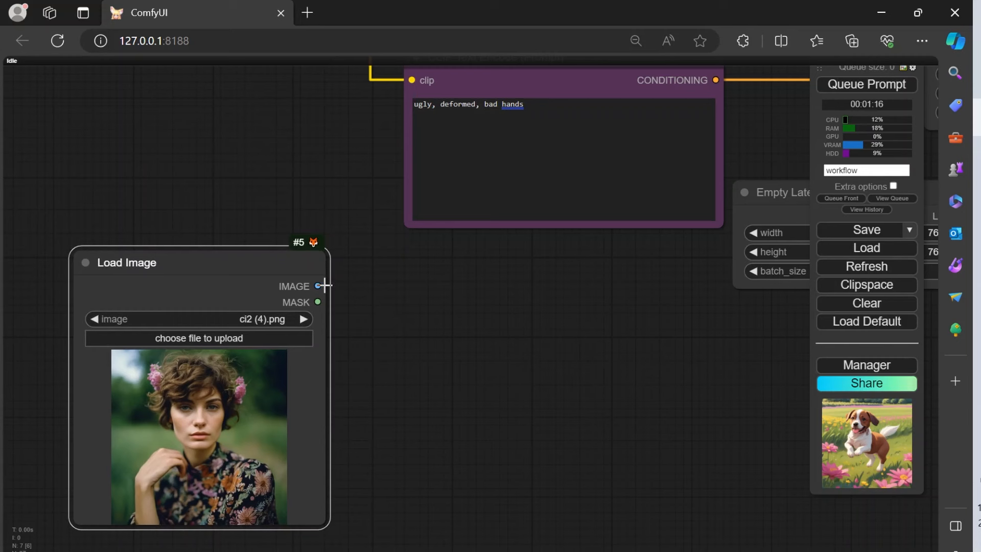
Step: Add a VAE Encode node from the Load Image node's IMAGE output and place it below the purple prompt node
left_click_drag(318, 286, 481, 336)
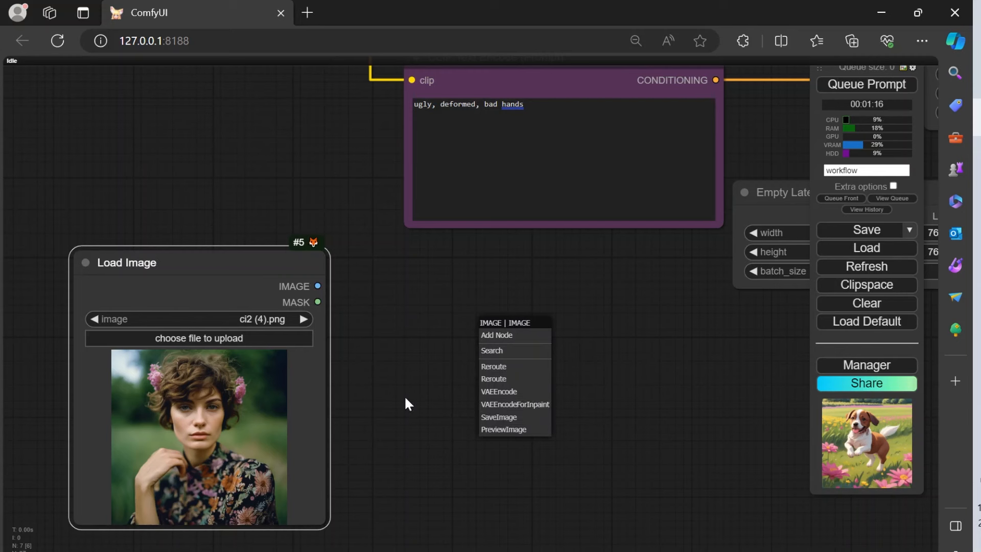
left_click(510, 391)
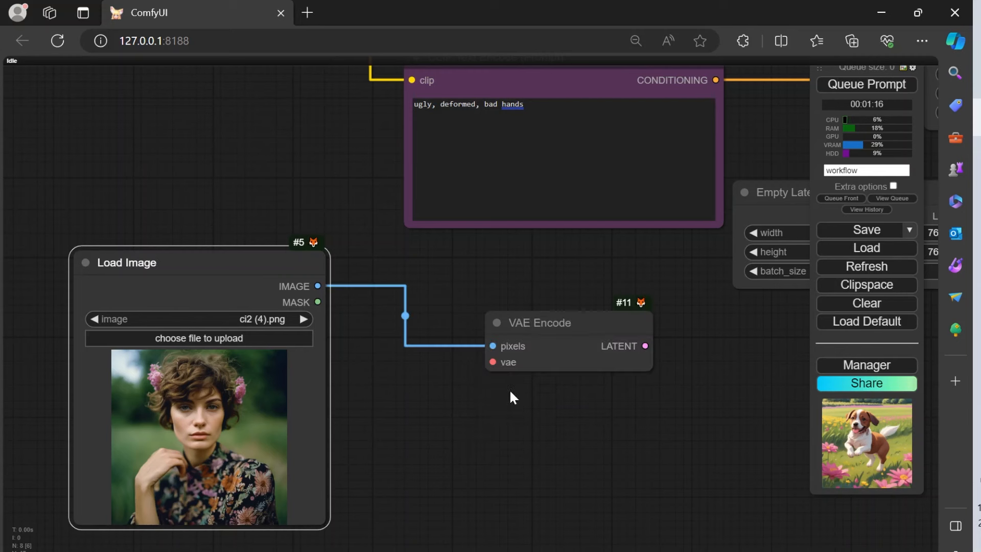
left_click_drag(567, 325, 543, 324)
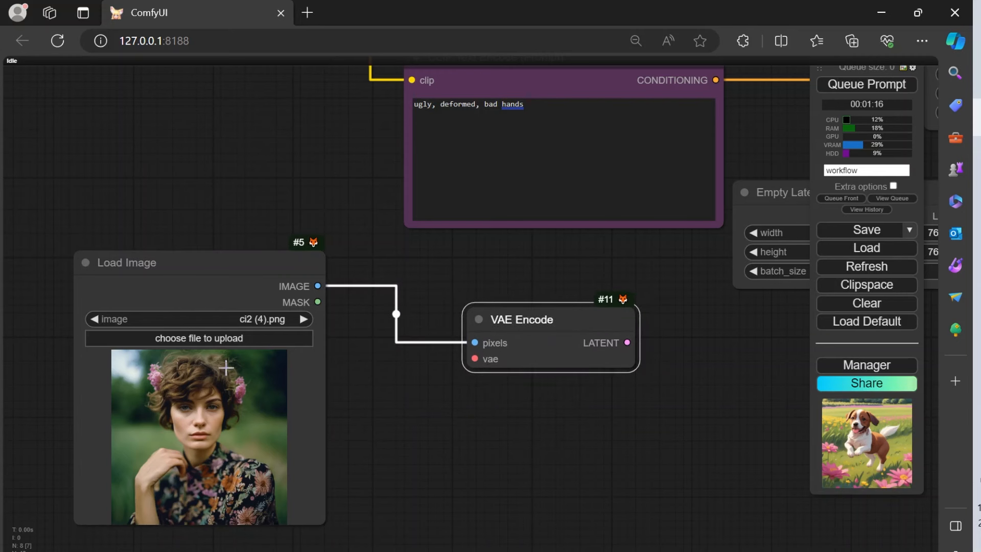
Step: Raise the Load Image node slightly so it sits higher than the VAE Encode node
left_click_drag(660, 377, 400, 546)
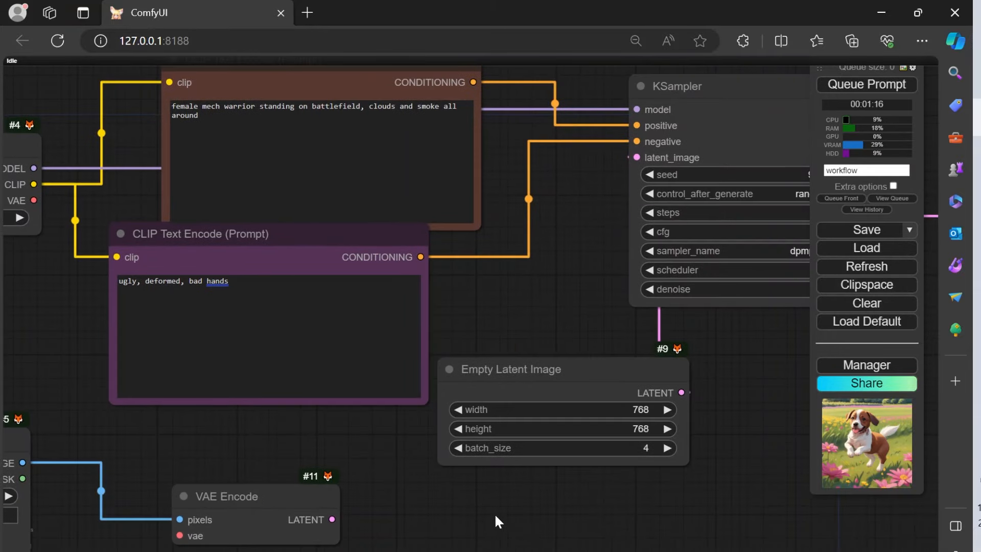
left_click_drag(509, 517, 710, 385)
left_click_drag(386, 424, 386, 400)
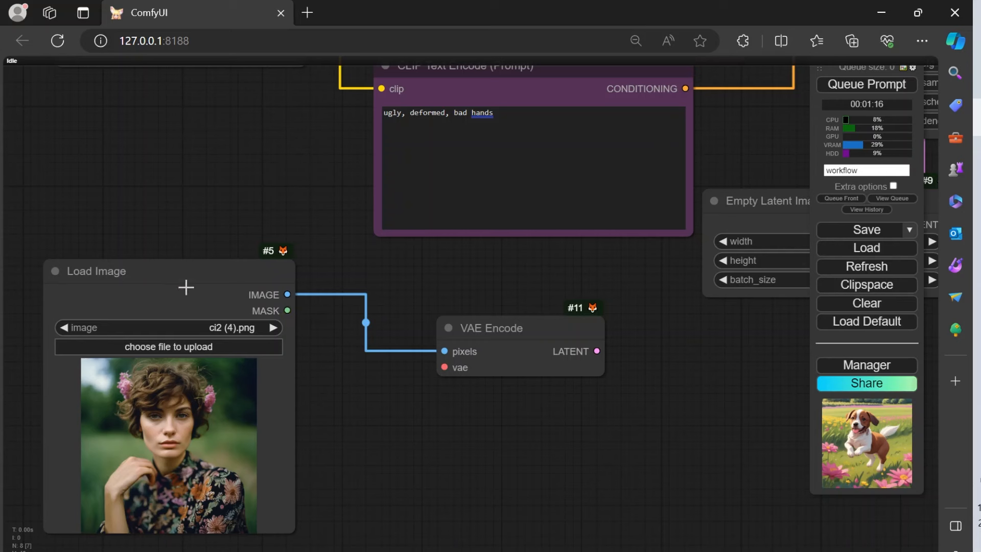
left_click_drag(219, 302, 198, 252)
Step: Adjust the position of the VAE Encode node between the Load Image and Empty Latent Image nodes, below the purple prompt
left_click_drag(419, 440, 460, 449)
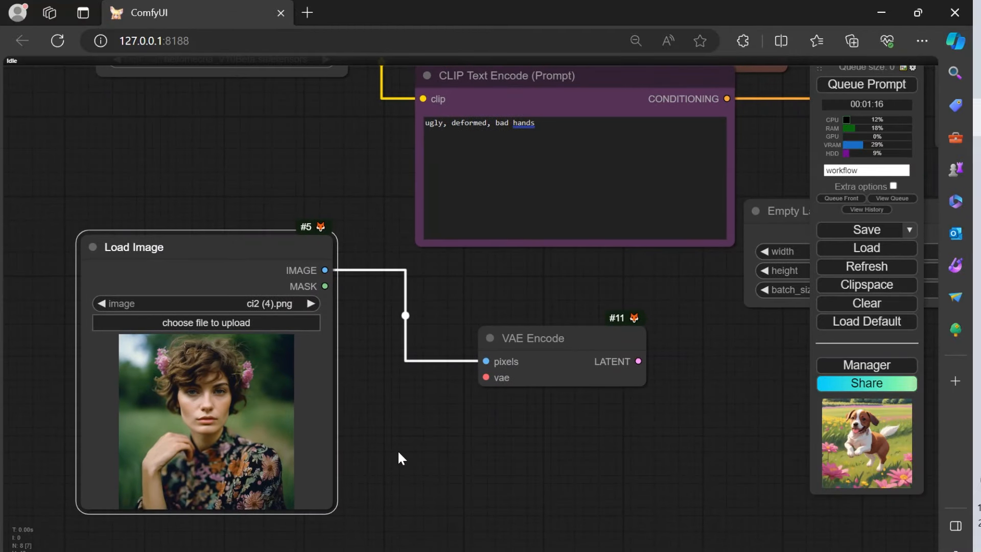
left_click_drag(443, 447, 317, 355)
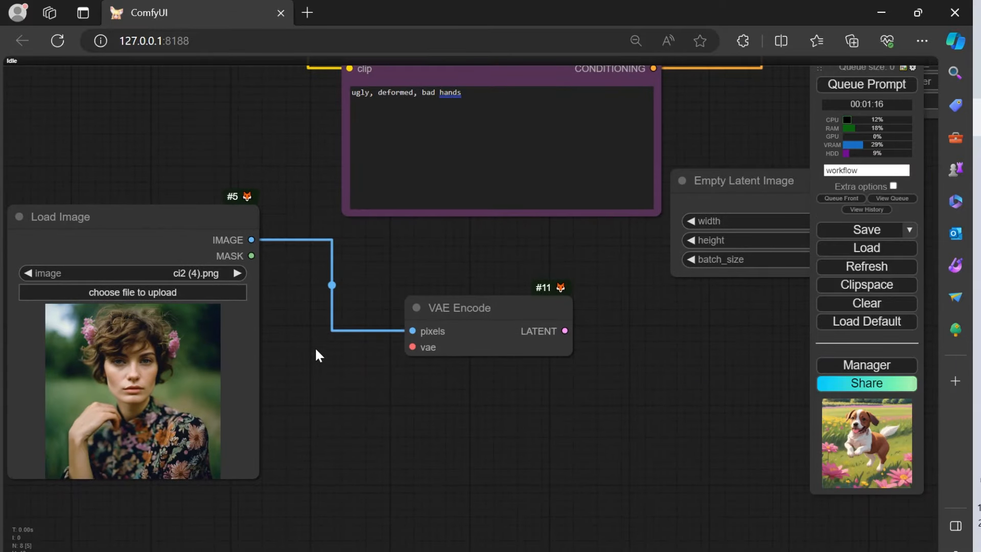
left_click_drag(481, 429, 433, 467)
left_click(418, 373)
left_click_drag(418, 373, 405, 324)
scroll(408, 328, "up", 7)
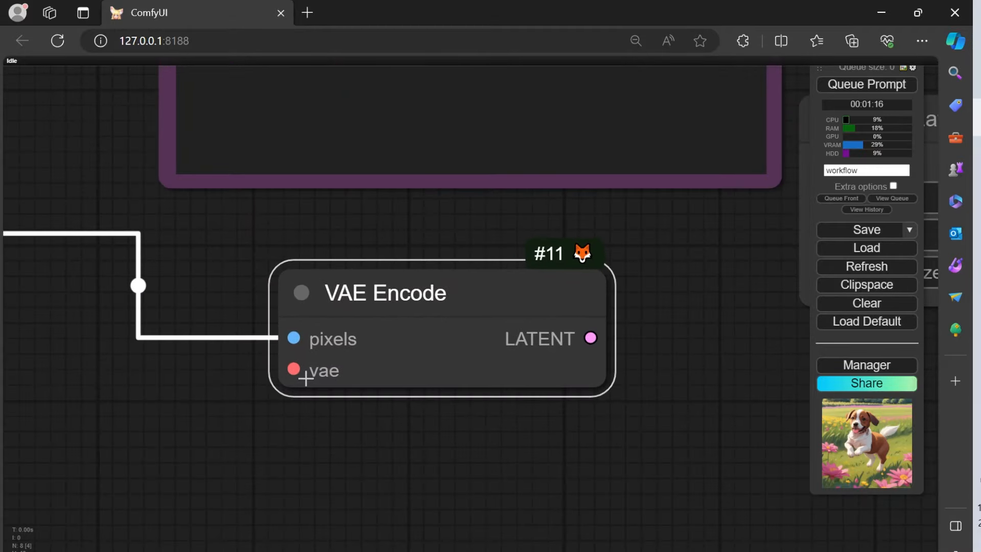
scroll(431, 358, "down", 6)
left_click_drag(425, 351, 438, 391)
left_click_drag(345, 288, 388, 406)
left_click_drag(243, 258, 237, 118)
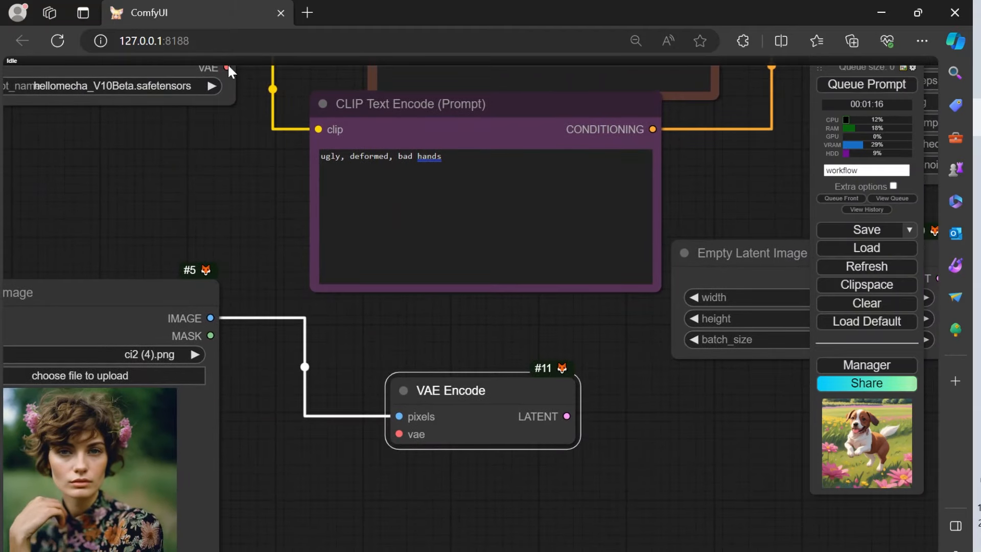
left_click_drag(645, 310, 226, 337)
mouse_move(747, 254)
left_mouse_down()
mouse_move(451, 497)
mouse_move(396, 503)
mouse_move(737, 243)
left_mouse_up()
left_click_drag(362, 436, 658, 390)
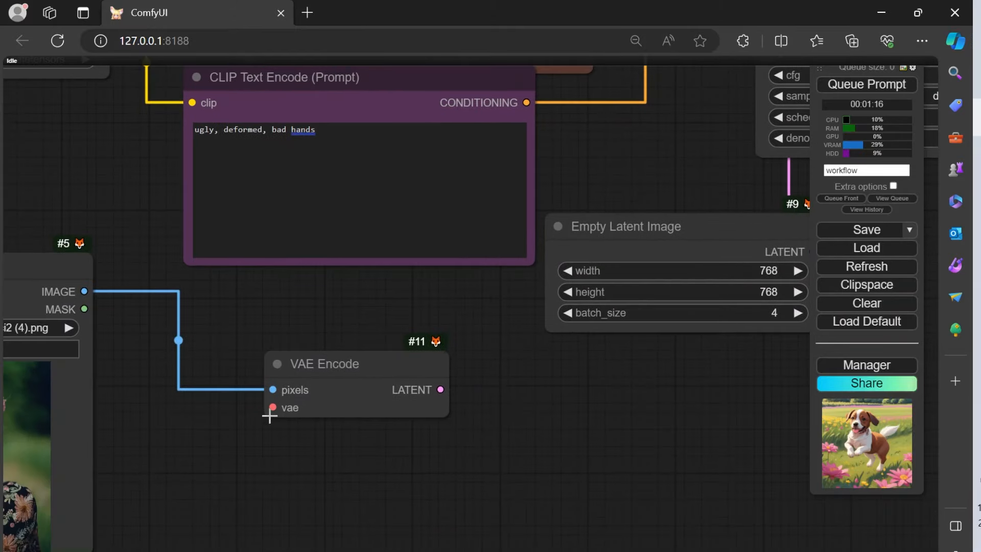
left_click_drag(580, 425, 255, 522)
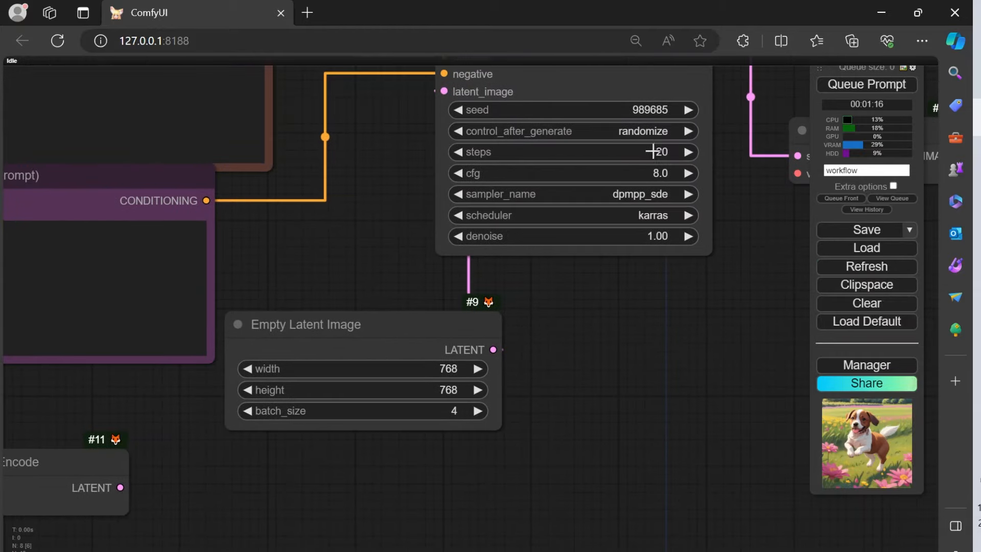
Step: Connect the VAE Encode node's LATENT output to the KSampler's latent_image input, and move the Empty Latent Image node aside
left_click_drag(688, 396, 393, 447)
left_click_drag(639, 337, 836, 452)
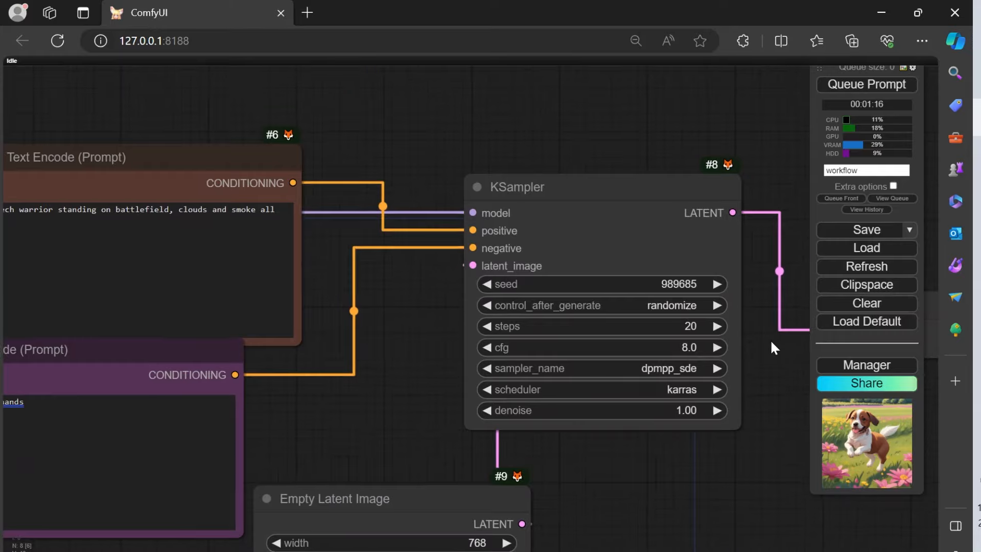
left_click_drag(770, 353, 808, 170)
left_click_drag(380, 471, 598, 425)
left_click_drag(520, 435, 521, 435)
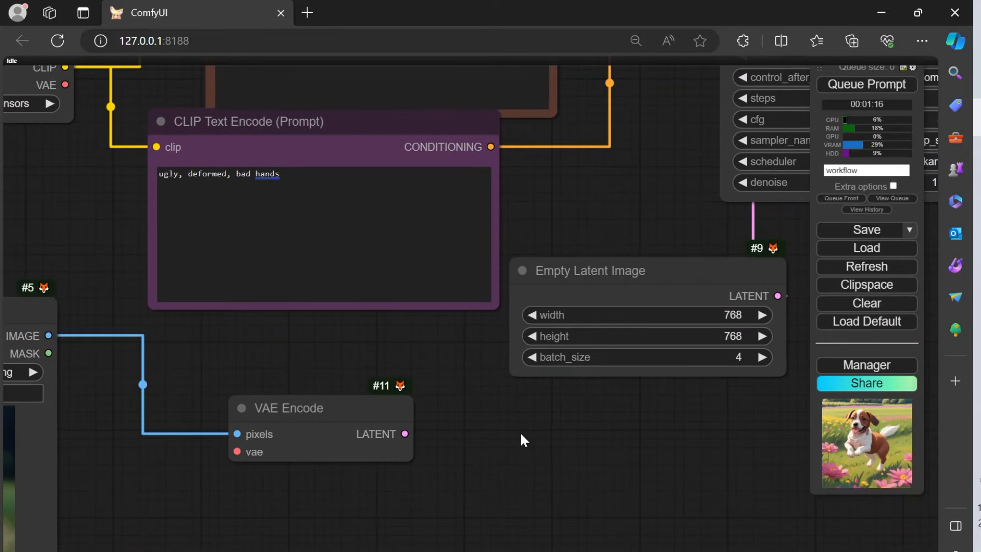
left_click_drag(520, 432, 516, 382)
left_click_drag(690, 379, 466, 496)
left_click_drag(592, 440, 520, 516)
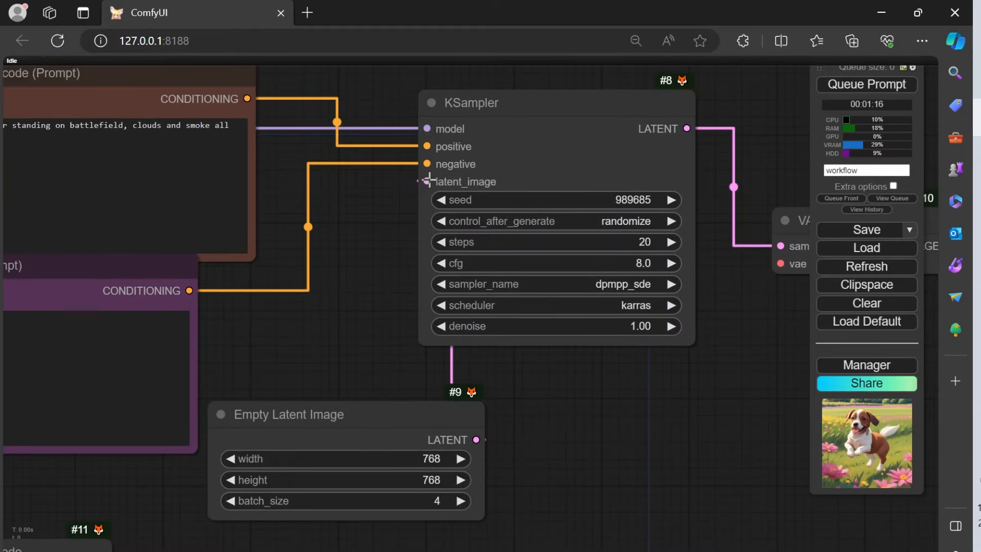
left_click_drag(140, 483, 169, 428)
left_click_drag(155, 510, 483, 117)
left_click_drag(428, 356, 631, 385)
left_click_drag(373, 502, 465, 362)
left_click_drag(420, 394, 590, 431)
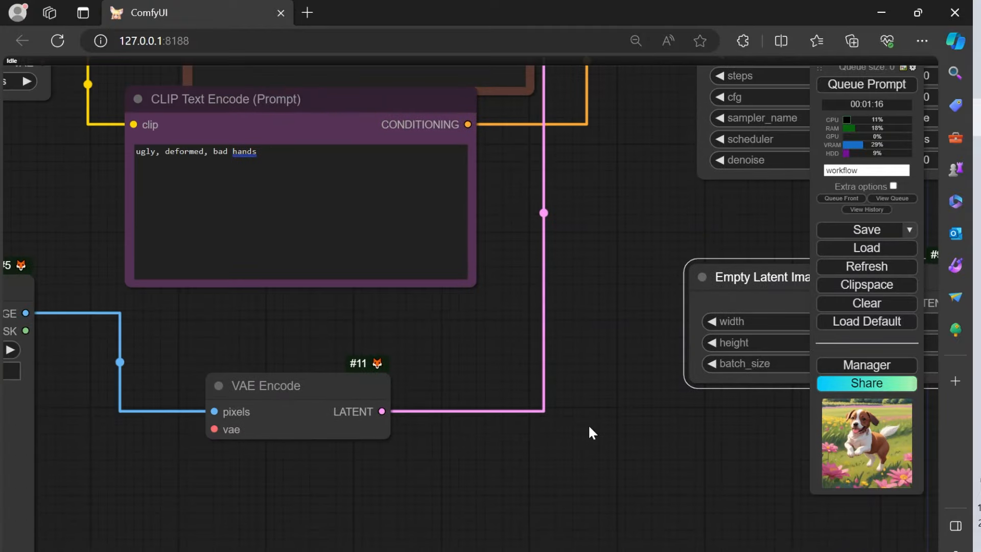
Step: Delete the Empty Latent Image node from the workflow
left_click_drag(603, 246, 465, 199)
left_click_drag(492, 161, 562, 284)
left_click_drag(581, 326, 725, 209)
left_click_drag(237, 452, 425, 419)
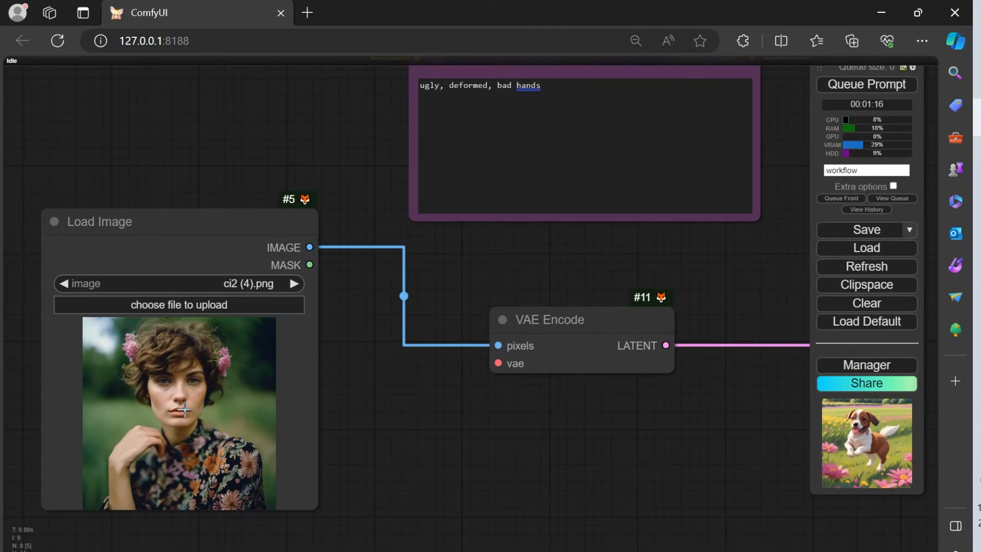
left_click_drag(762, 414, 389, 475)
left_click_drag(558, 467, 378, 475)
left_click(533, 301)
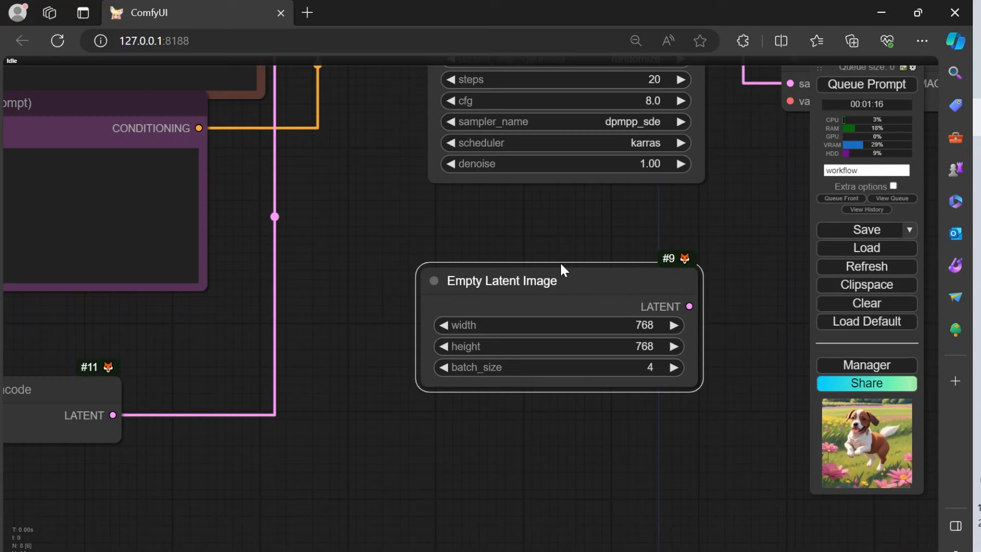
key("Delete")
left_click_drag(391, 398, 619, 404)
left_click_drag(216, 369, 448, 369)
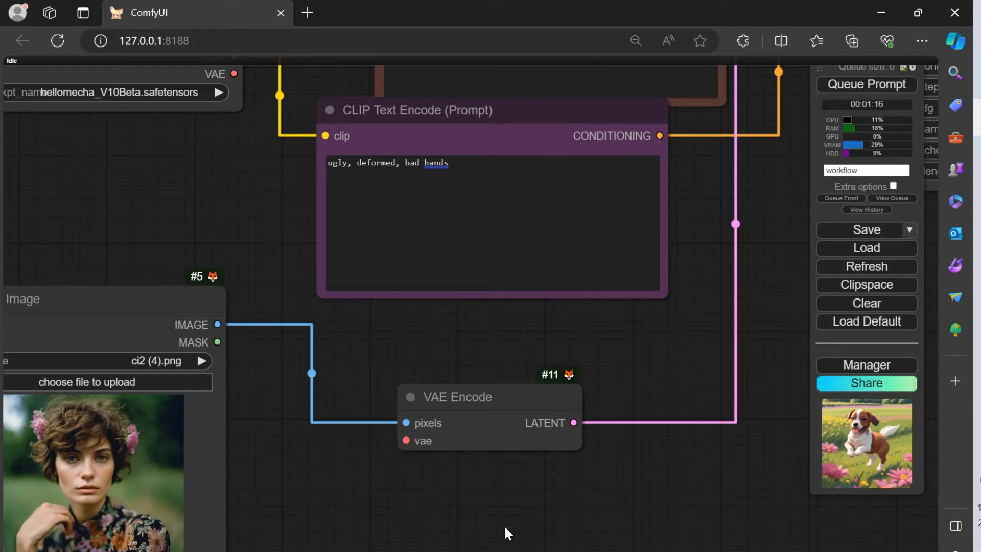
left_click_drag(552, 521, 554, 417)
left_click_drag(657, 384, 351, 407)
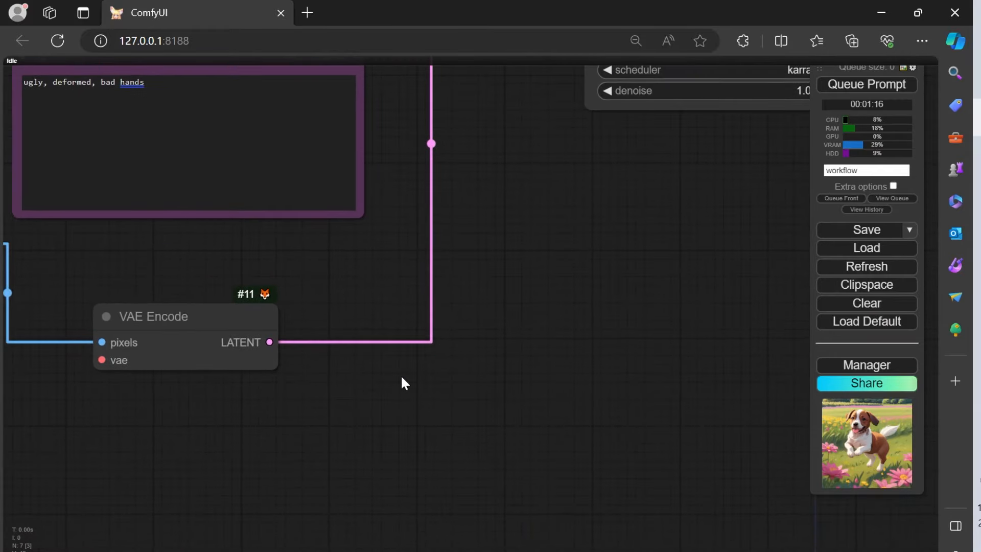
double_click(467, 301)
left_click(498, 226)
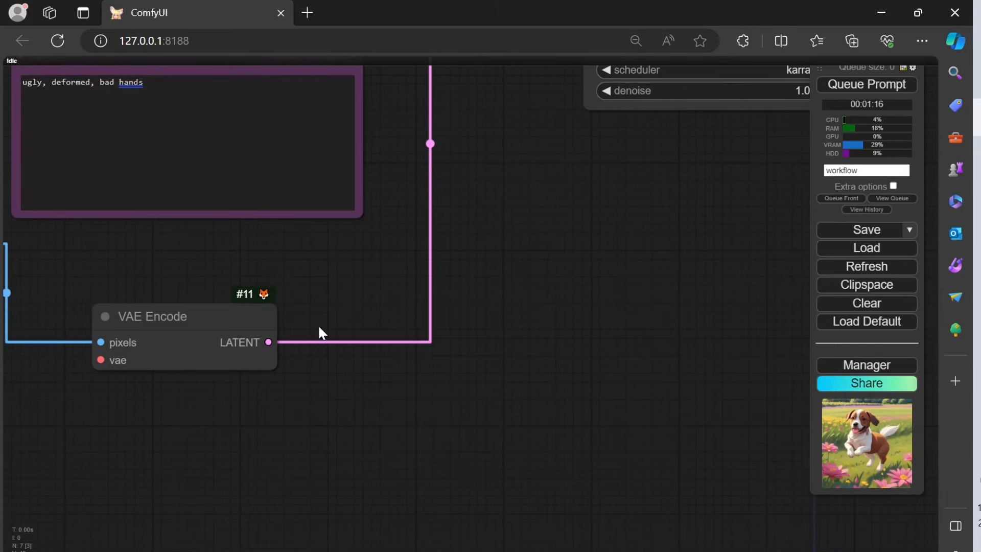
right_click(476, 258)
left_click_drag(357, 429, 519, 419)
left_click_drag(405, 418, 368, 430)
left_click_drag(461, 448, 404, 371)
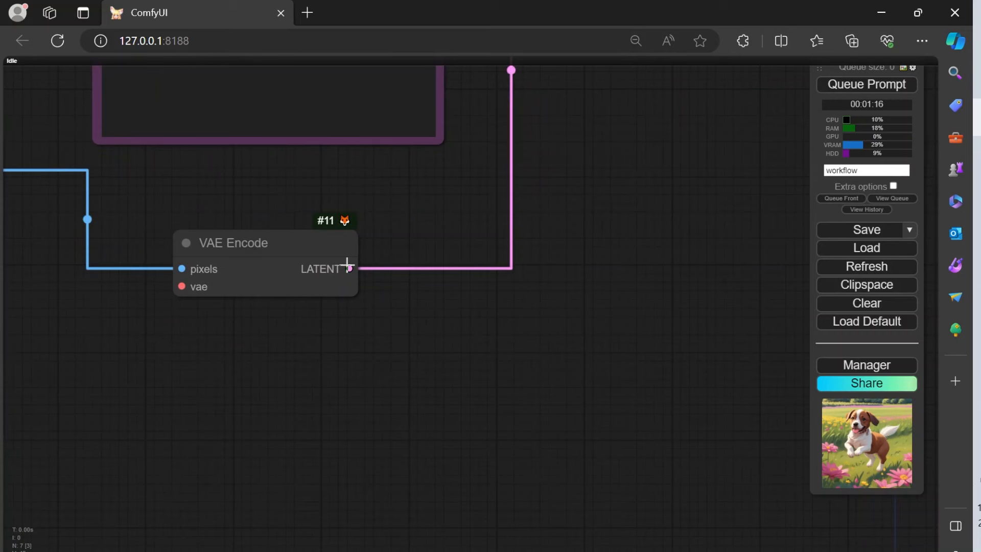
Step: Add a LatentUpscale node from the VAE Encode node's LATENT output and place it beside VAE Encode, slightly lower
left_click_drag(349, 268, 420, 368)
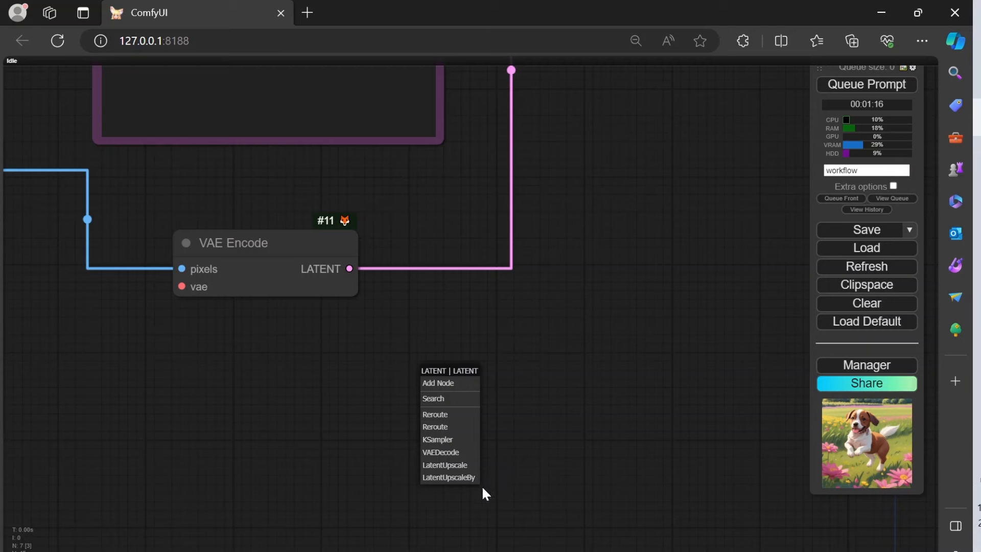
left_click(465, 465)
left_click_drag(528, 372, 552, 305)
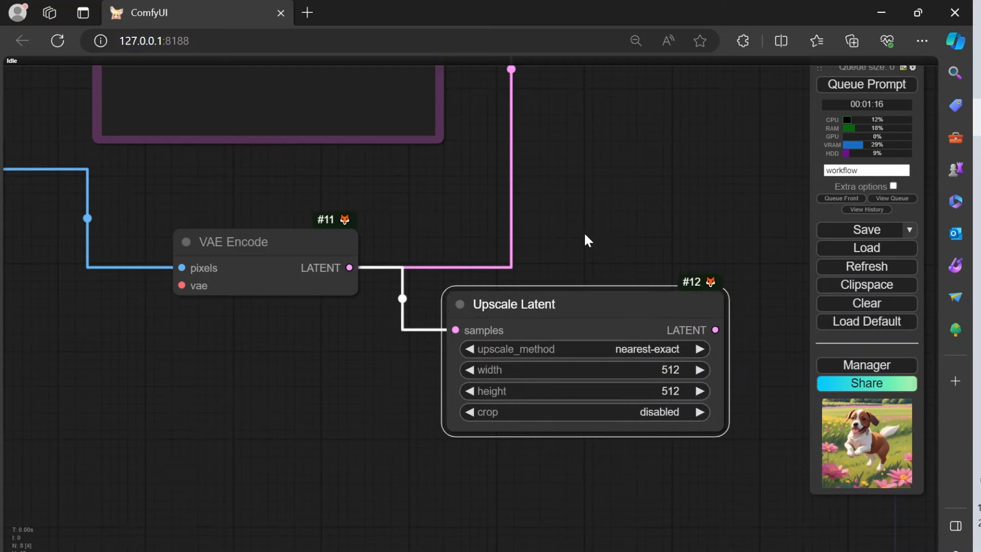
Step: Set the Upscale Latent node's width and height to 768 each
left_click_drag(587, 239, 495, 176)
left_click(566, 306)
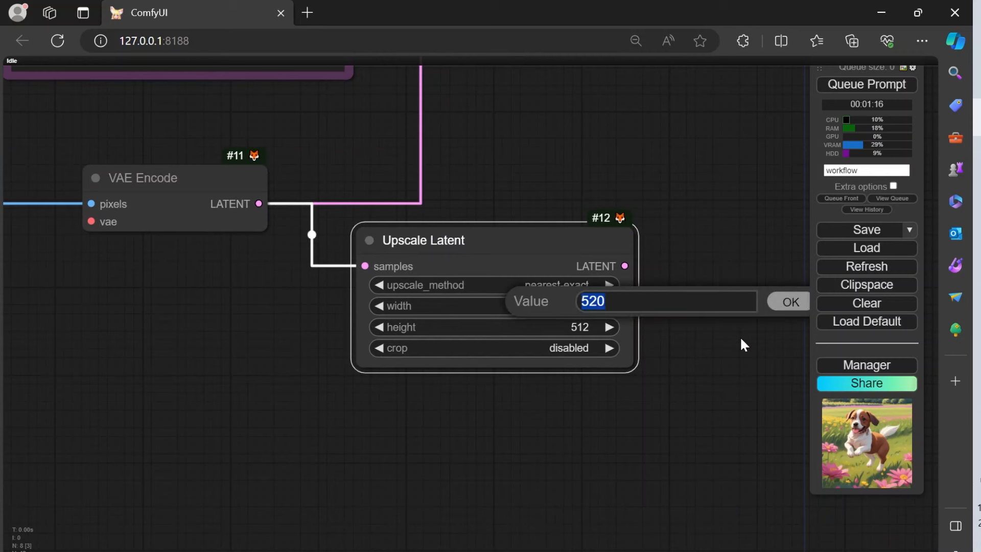
type("768")
left_click(782, 302)
left_click(566, 327)
type("768")
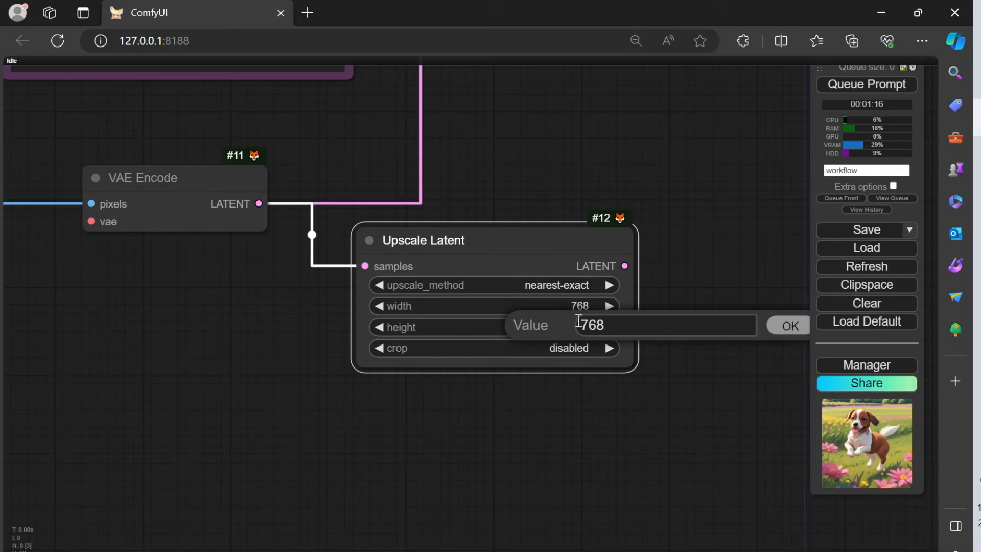
left_click(786, 326)
Step: Connect the Upscale Latent node's LATENT output to the KSampler's latent_image input
left_click_drag(664, 353, 565, 416)
left_click(471, 349)
left_click_drag(427, 301, 370, 340)
left_click_drag(400, 251, 420, 341)
left_click_drag(492, 262, 489, 400)
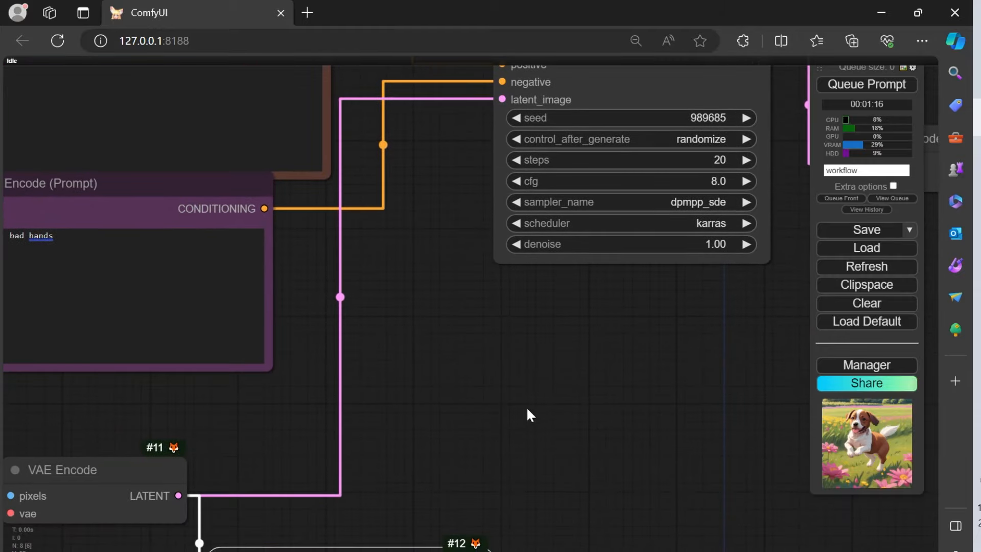
scroll(526, 440, "down", 5)
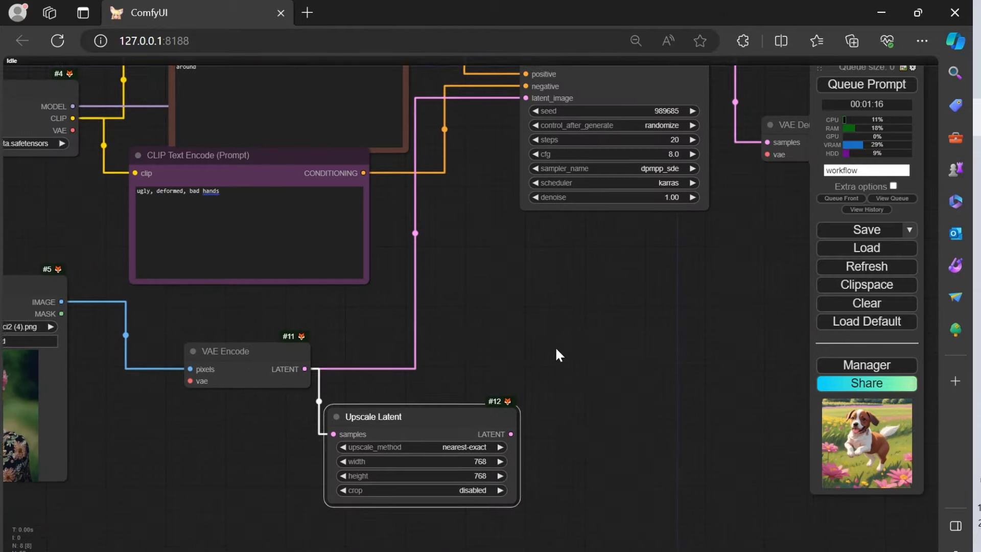
left_click_drag(561, 333, 542, 400)
left_click_drag(493, 492, 508, 161)
Step: Move the VAE Encode node down and away from Upscale Latent so the two nodes line up in a row
left_click_drag(354, 406, 354, 316)
left_click_drag(223, 348, 171, 414)
left_click_drag(302, 329, 499, 364)
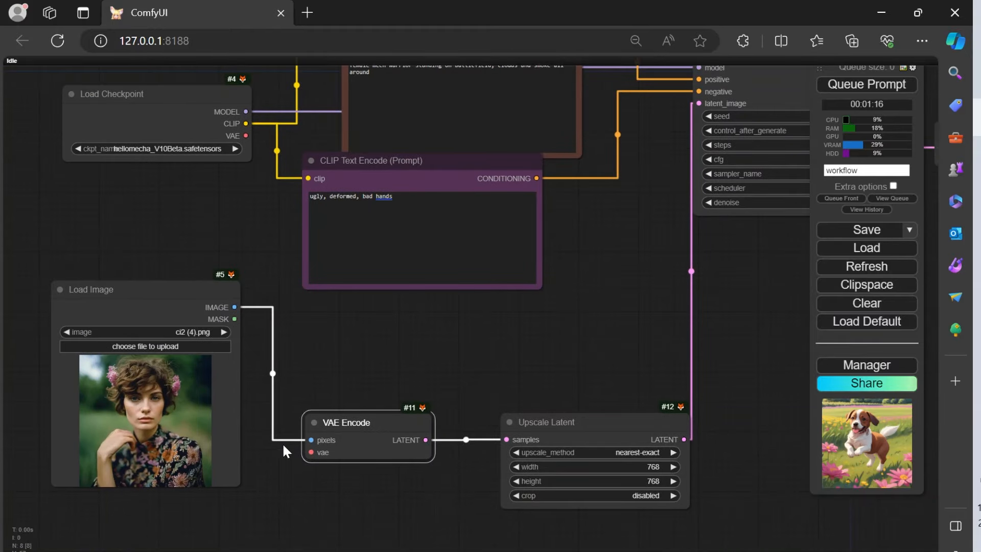
Step: Space out the KSampler, Upscale Latent and VAE Decode nodes, raising Upscale Latent and setting VAE Decode clear of the KSampler
left_click_drag(554, 379, 335, 319)
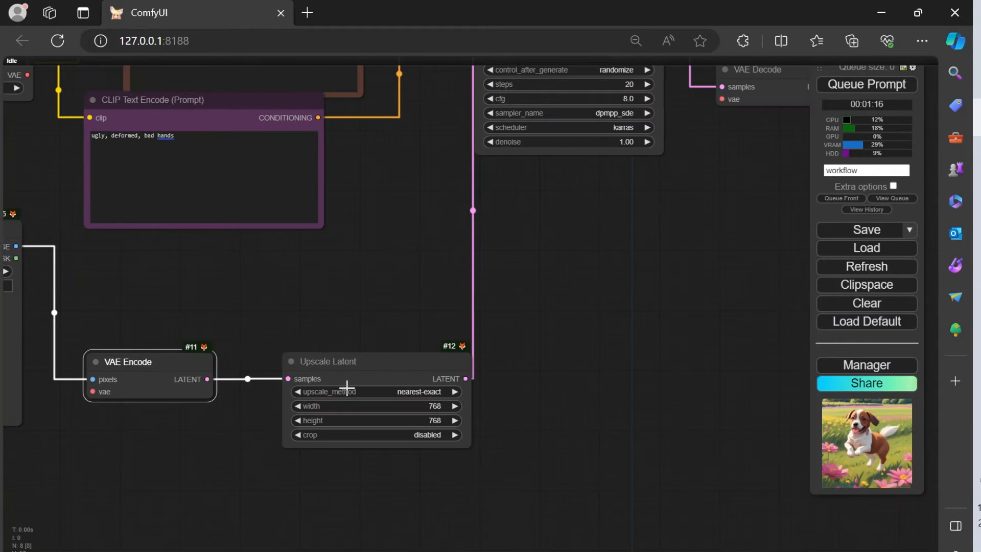
left_click_drag(399, 343, 282, 495)
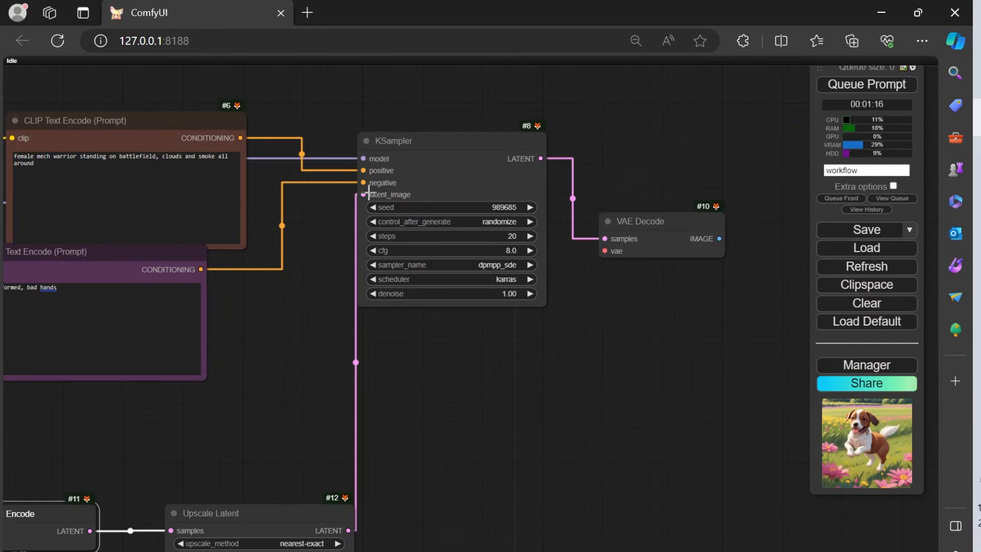
left_click_drag(450, 145, 508, 137)
left_click_drag(515, 424, 715, 379)
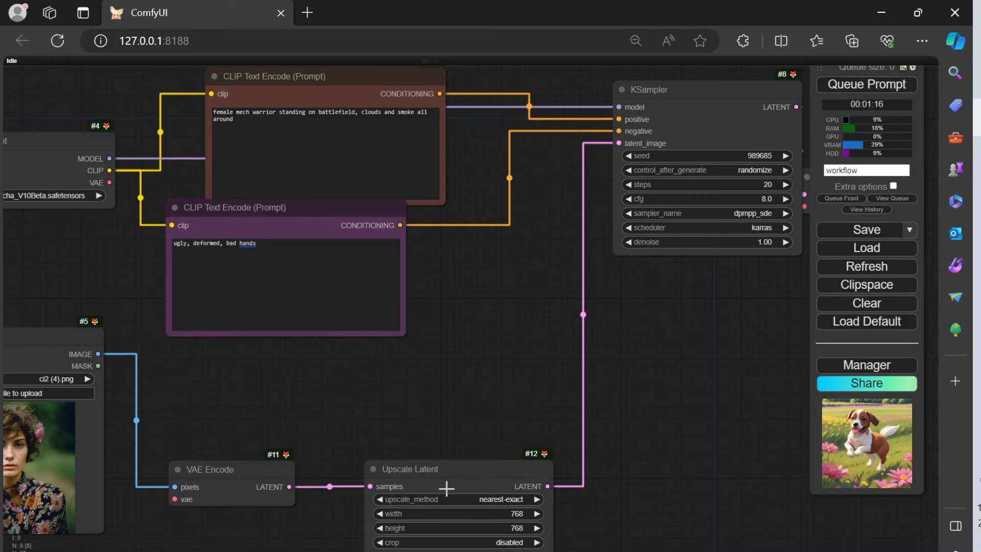
left_click_drag(448, 479, 457, 365)
left_click_drag(721, 339, 494, 438)
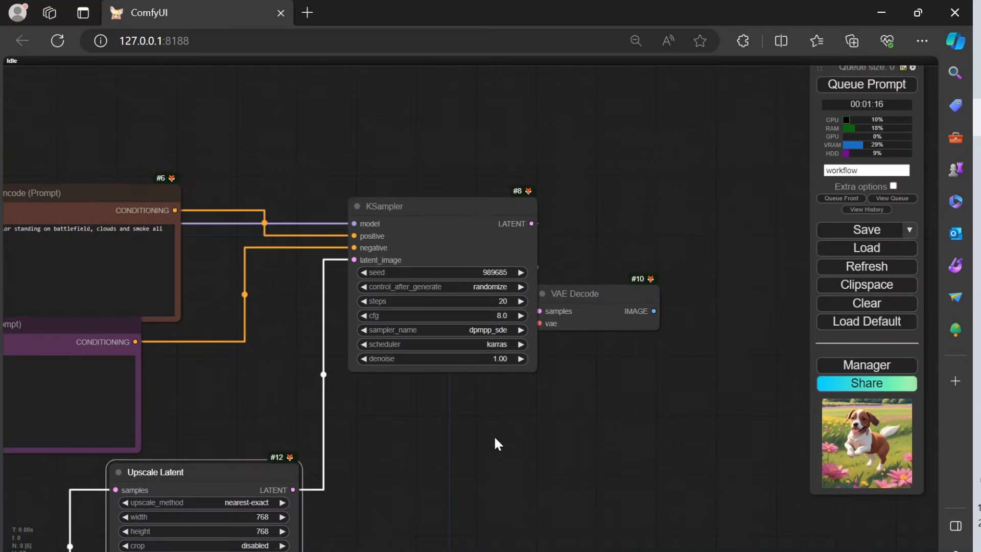
left_click_drag(591, 307, 650, 263)
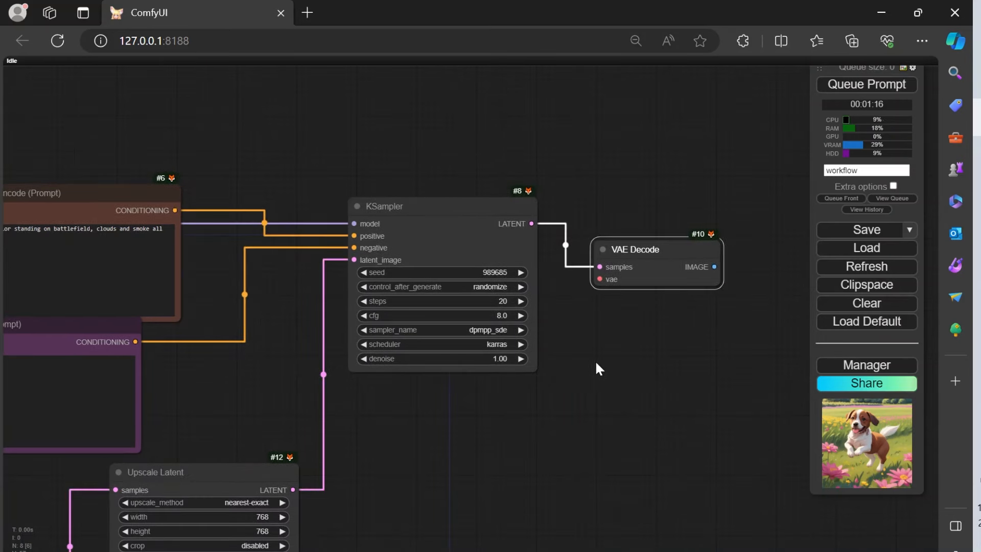
Step: Connect the Load Checkpoint node's VAE output to the VAE Decode node's vae input
left_click_drag(591, 285, 695, 345)
scroll(389, 452, "down", 3)
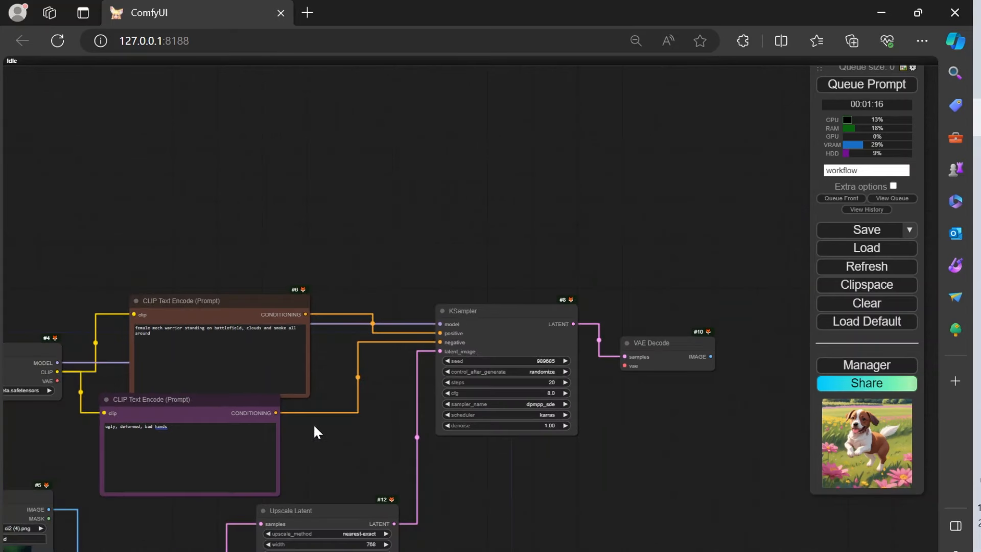
left_click_drag(58, 381, 627, 371)
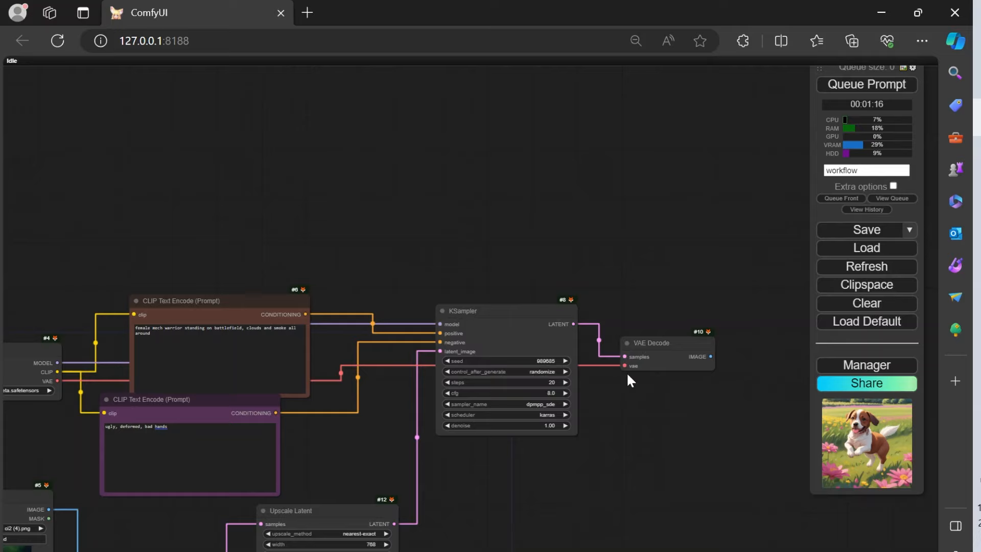
Step: Add a Save Image node from the VAE Decode node's IMAGE output
left_click_drag(691, 440, 428, 338)
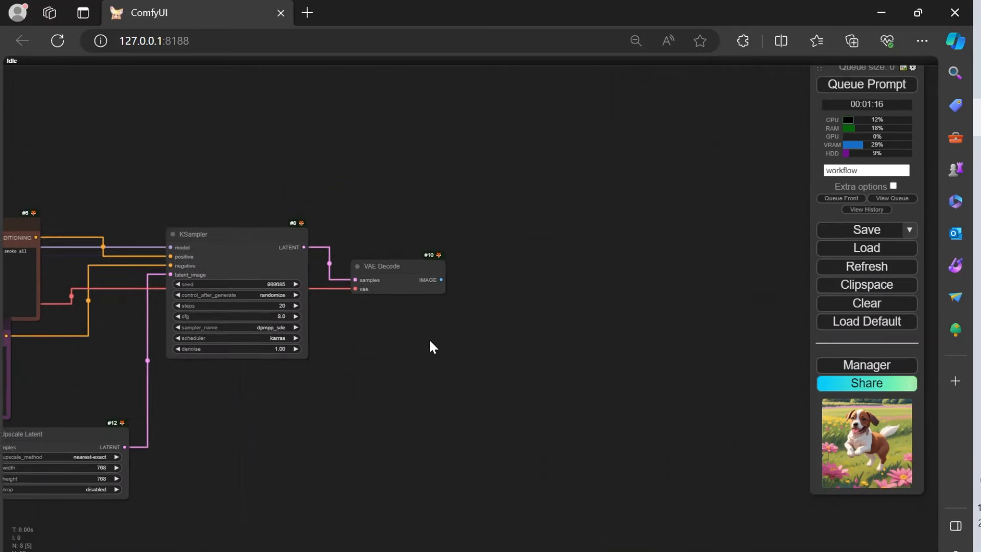
scroll(412, 320, "up", 3)
left_click_drag(453, 260, 562, 278)
left_click(588, 368)
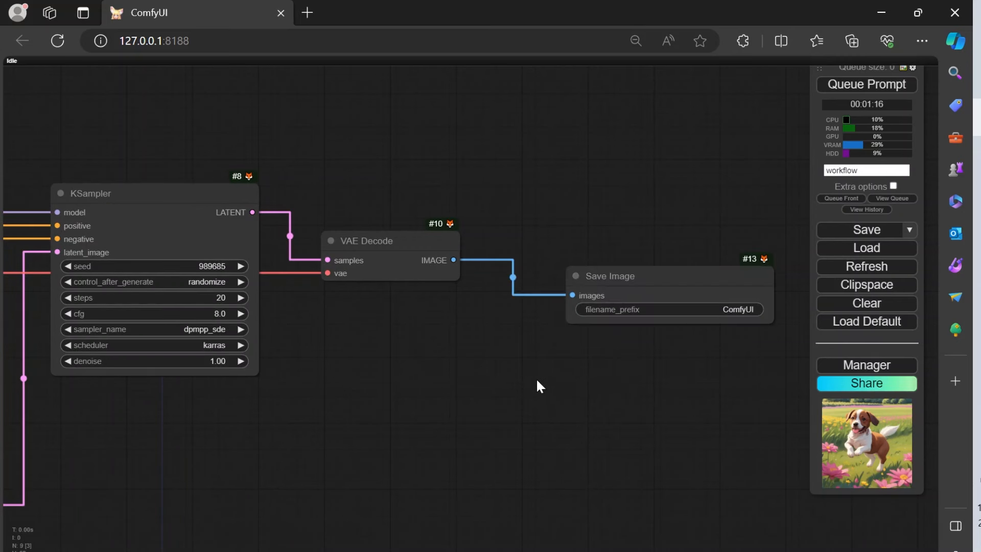
Step: Place the Save Image node directly below VAE Decode and enlarge it to make room for the image preview
left_click_drag(626, 270, 370, 290)
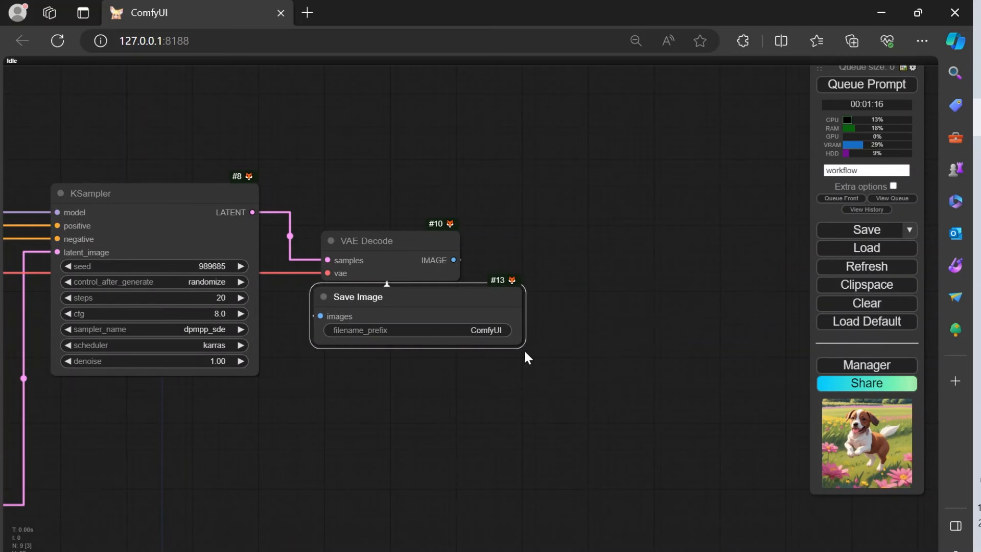
left_click_drag(522, 349, 625, 550)
left_click_drag(670, 444, 777, 302)
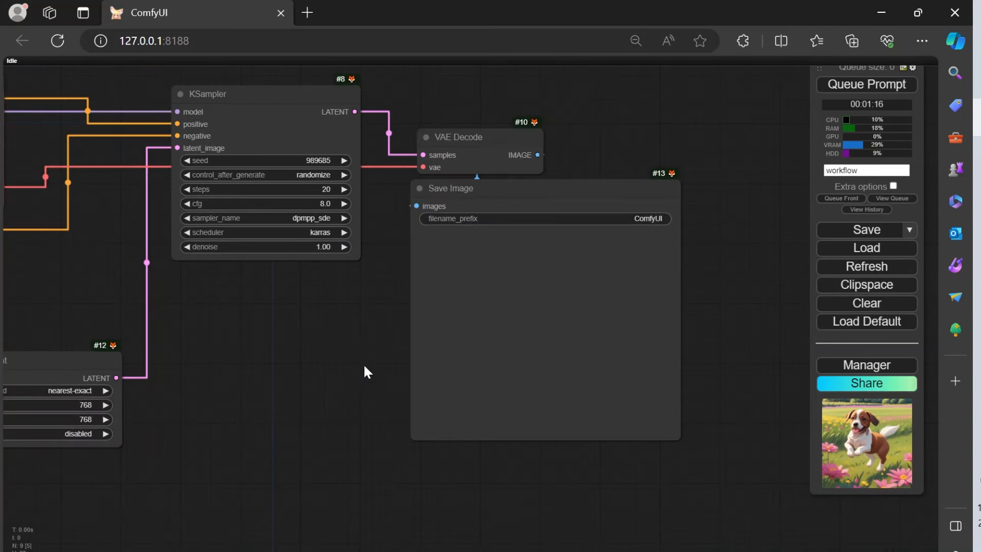
Step: Move the Load Image node up so it sits closely beneath the Load Checkpoint node
scroll(251, 342, "down", 3)
scroll(250, 342, "down", 3)
left_click_drag(249, 342, 572, 362)
scroll(395, 335, "down", 2)
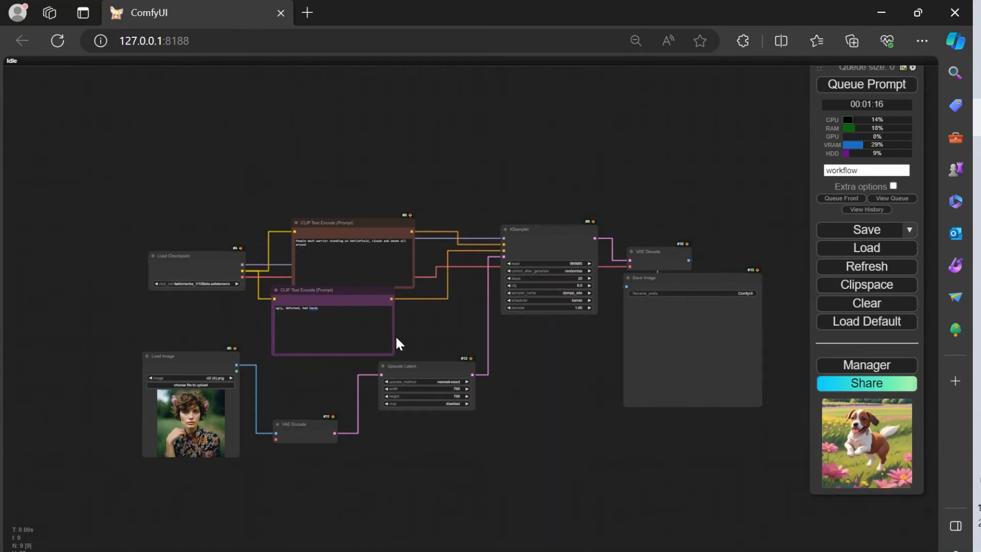
left_click_drag(170, 372, 156, 315)
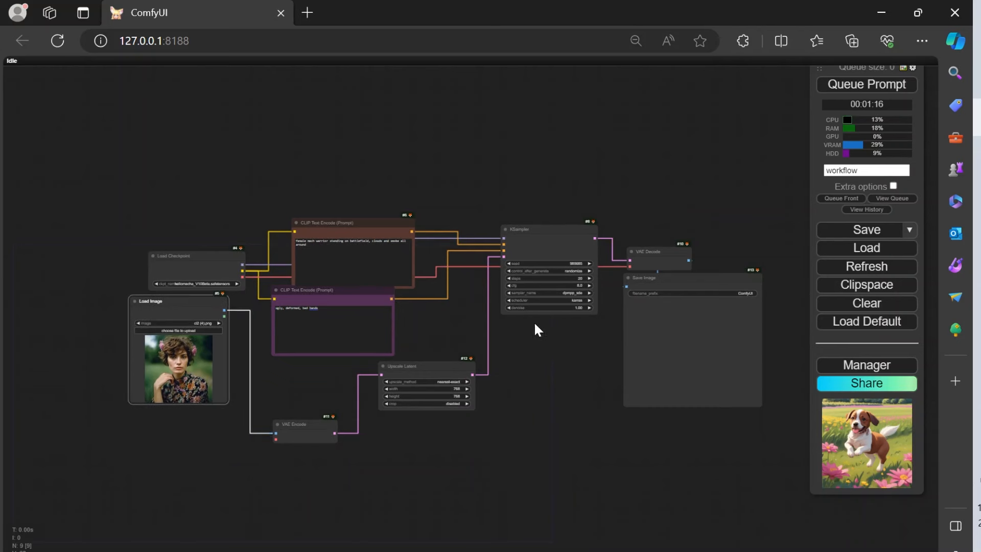
left_click_drag(590, 381, 516, 388)
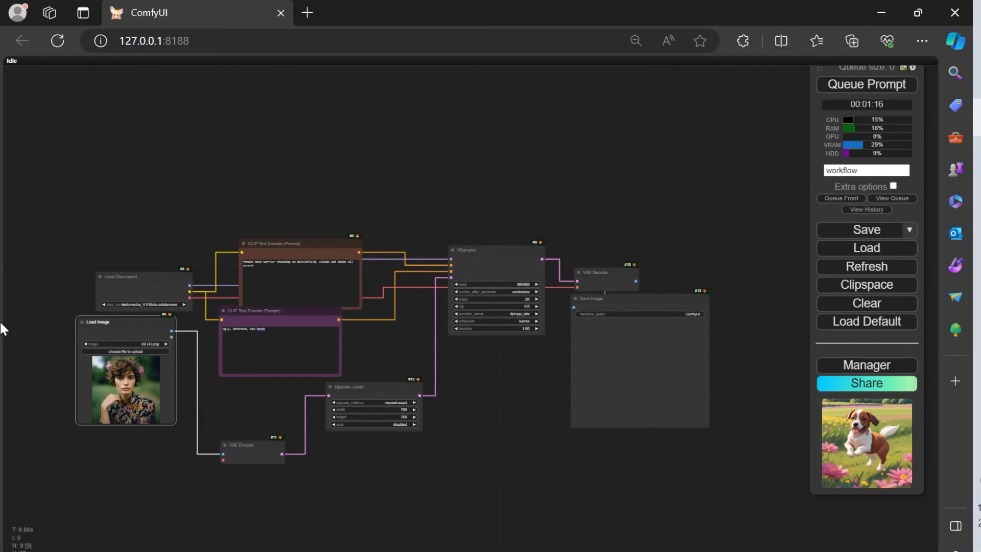
mouse_move(115, 326)
left_mouse_down()
mouse_move(136, 348)
mouse_move(124, 339)
left_mouse_up()
left_click(514, 435)
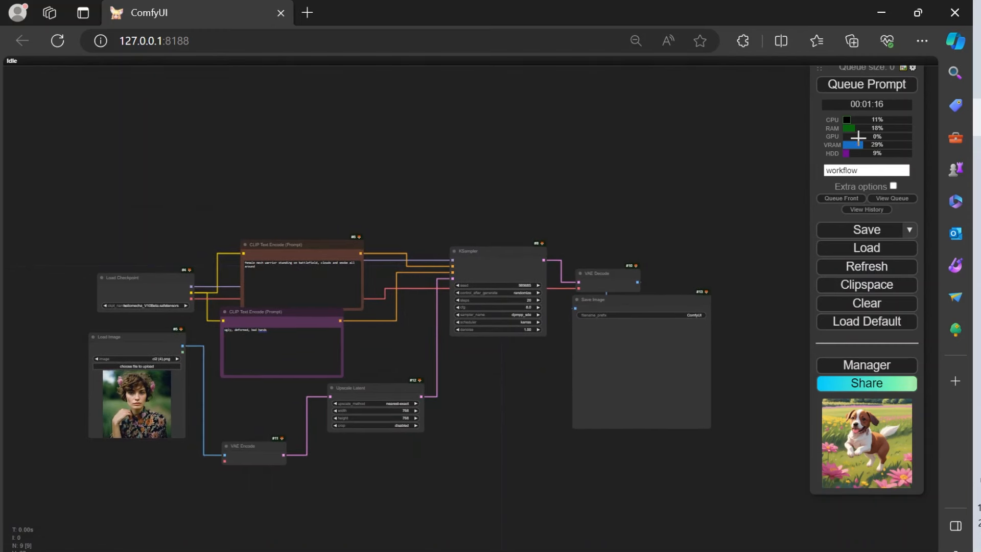
Step: Try to queue the prompt for the assembled workflow, and close the dialog that opens
left_click(866, 84)
scroll(479, 383, "up", 3)
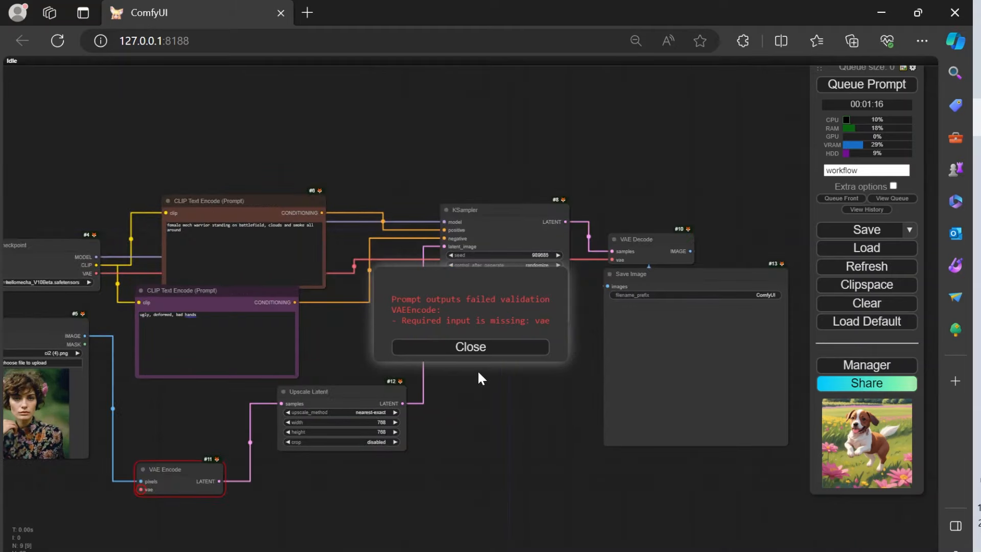
left_click(479, 350)
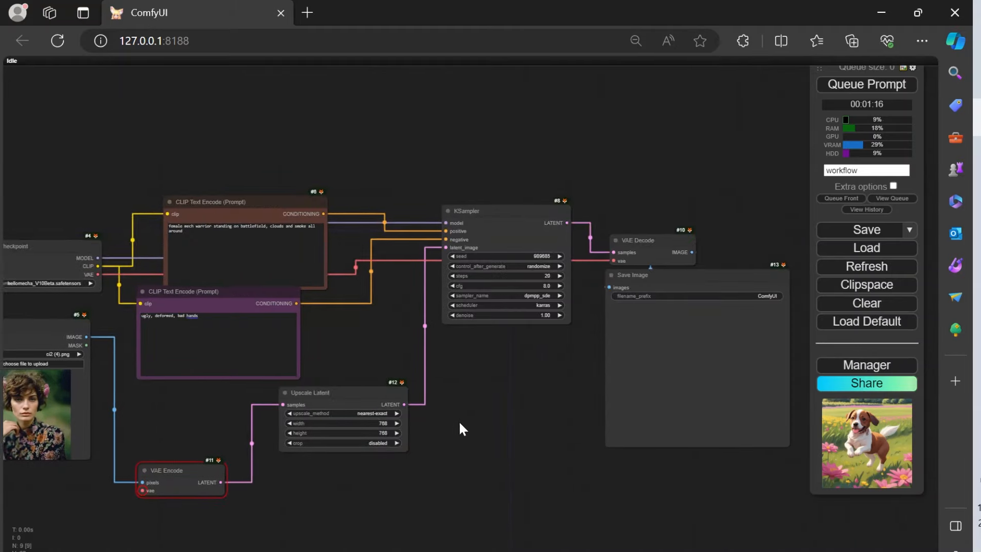
Step: Connect the Load Checkpoint node's VAE output to the vae input of the VAE Encode node
left_click_drag(424, 453, 511, 408)
scroll(244, 454, "up", 10)
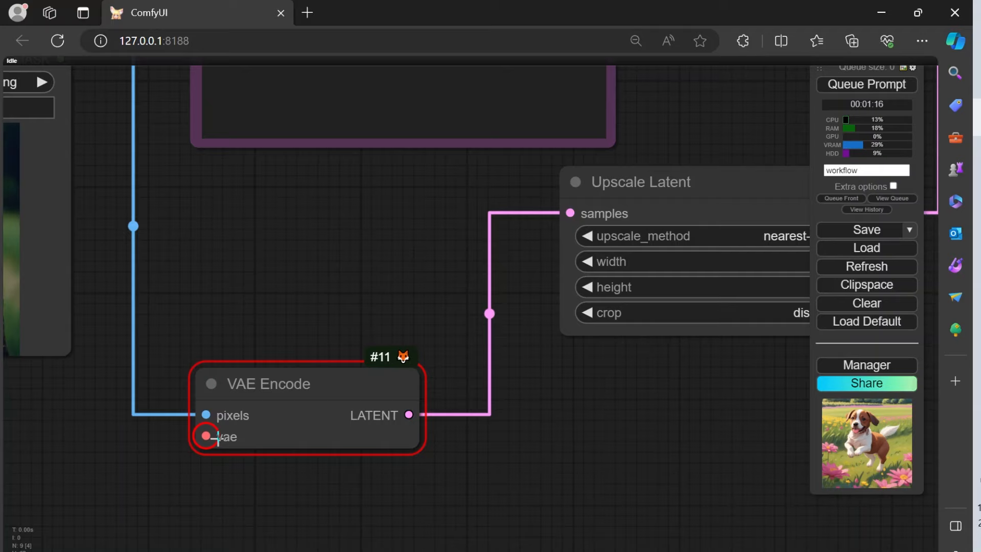
scroll(202, 449, "up", 3)
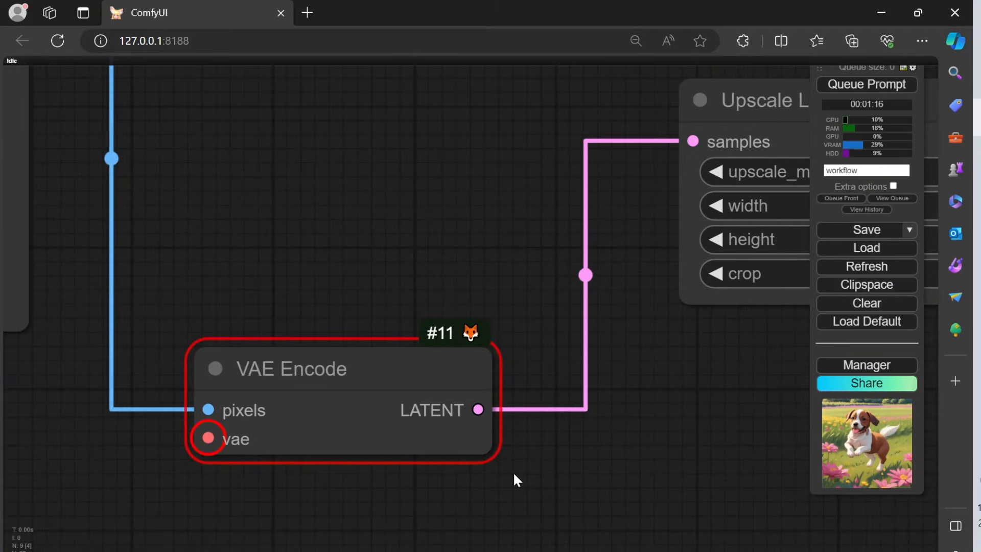
left_click_drag(653, 447, 687, 488)
left_click_drag(405, 229, 511, 118)
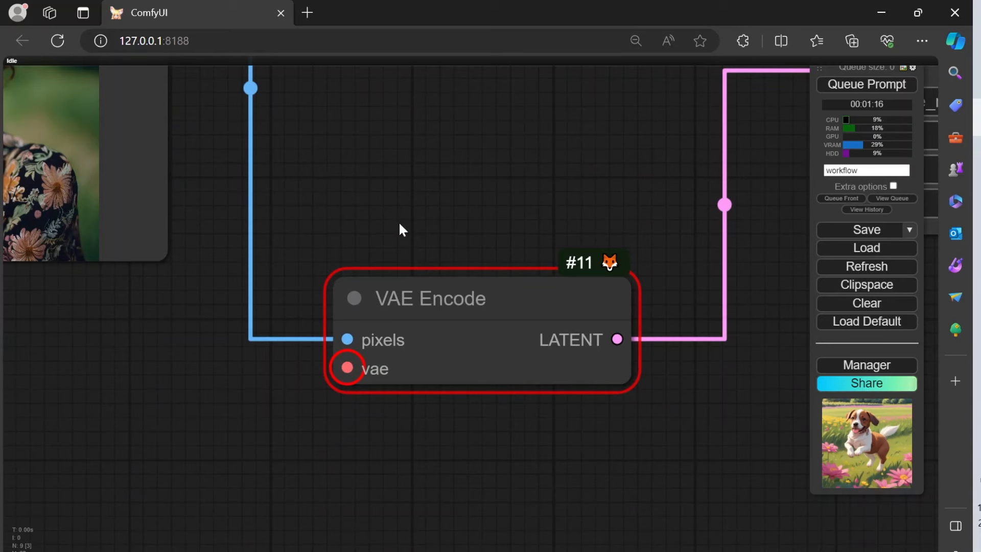
scroll(387, 238, "down", 3)
scroll(388, 241, "down", 2)
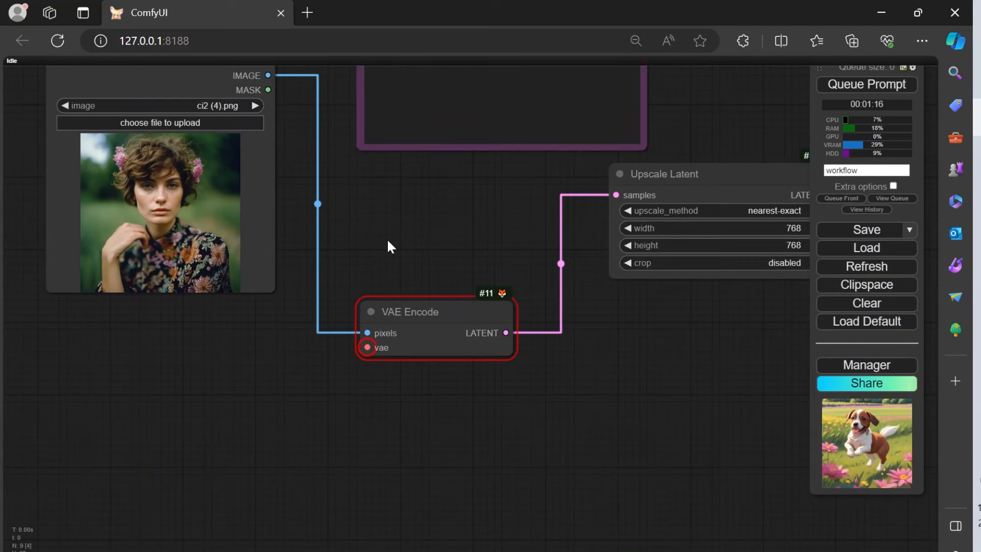
left_click_drag(387, 238, 366, 335)
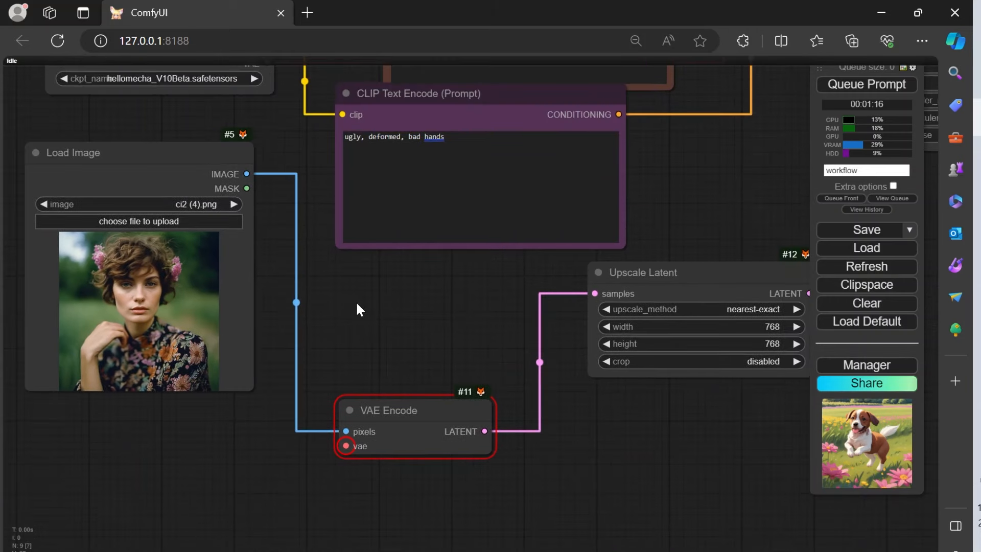
left_click_drag(356, 301, 332, 374)
left_click_drag(248, 204, 254, 200)
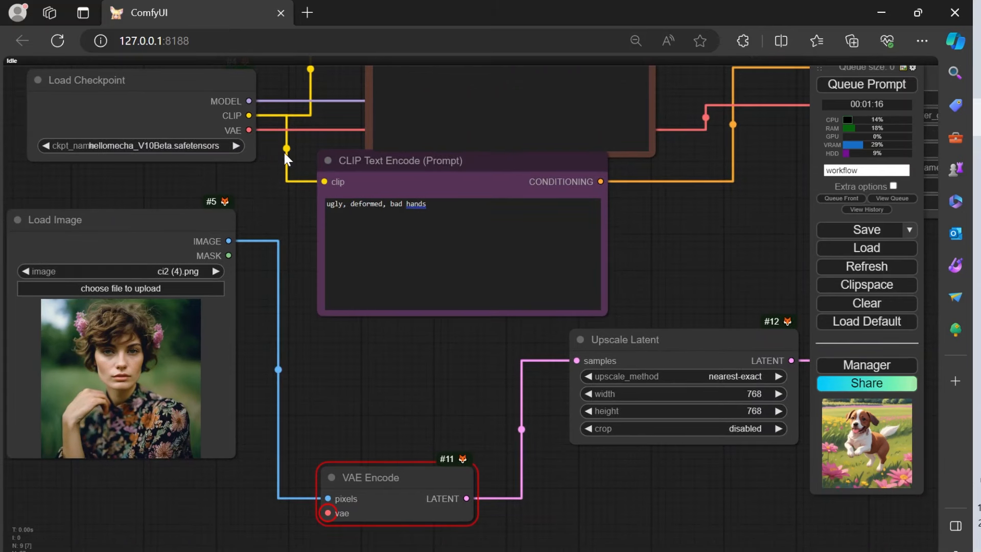
left_click_drag(248, 129, 328, 514)
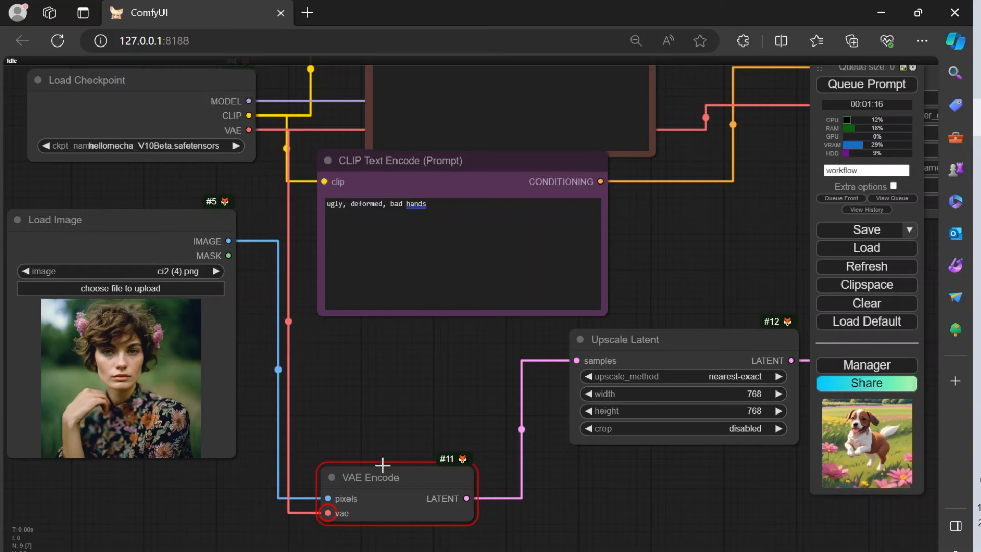
Step: Queue the prompt to generate an image with the completed workflow
left_click_drag(415, 405, 336, 313)
left_click_drag(281, 334, 90, 403)
left_click_drag(737, 293, 574, 351)
scroll(378, 350, "down", 6)
left_click_drag(416, 437, 497, 408)
left_click(864, 84)
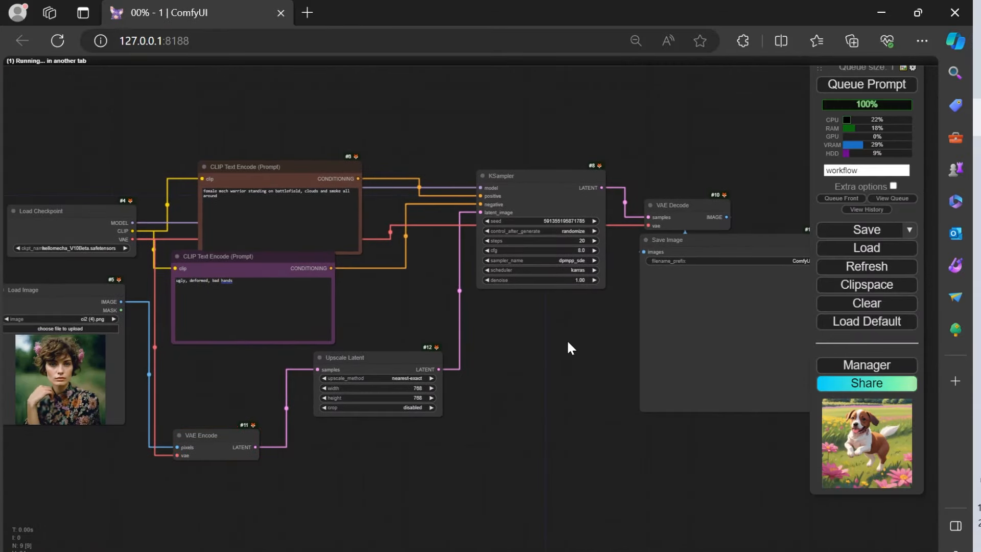
Step: Examine the generated image in the Save Image node, both as a whole and in close-up detail
left_click_drag(606, 399, 621, 382)
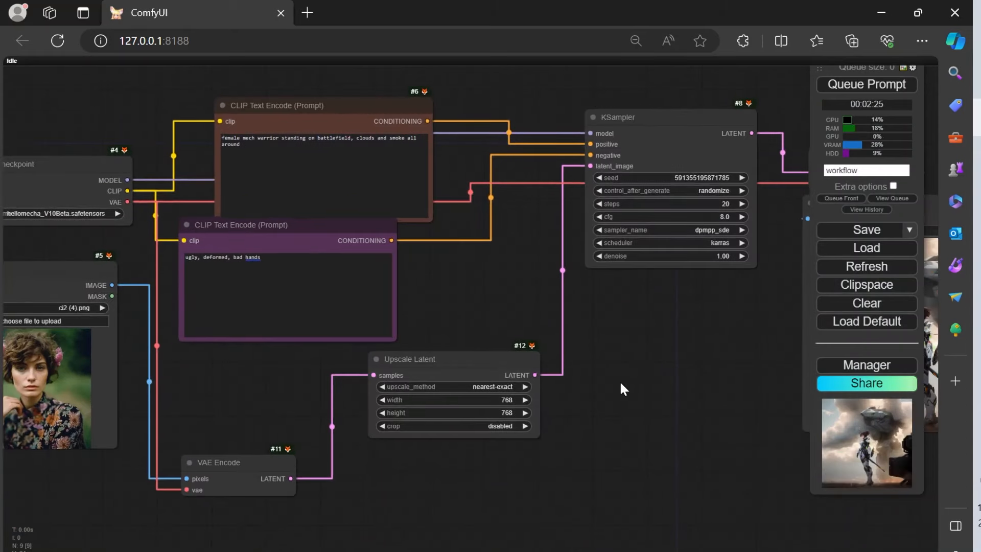
left_click_drag(609, 326, 363, 306)
left_click_drag(483, 315, 335, 296)
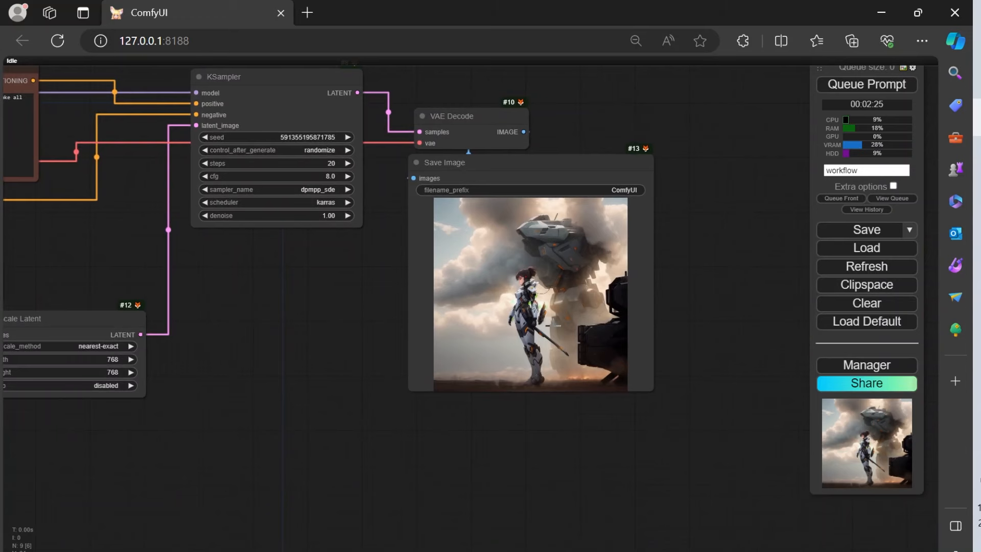
scroll(568, 332, "up", 10)
left_click_drag(183, 335, 163, 387)
scroll(456, 394, "down", 2)
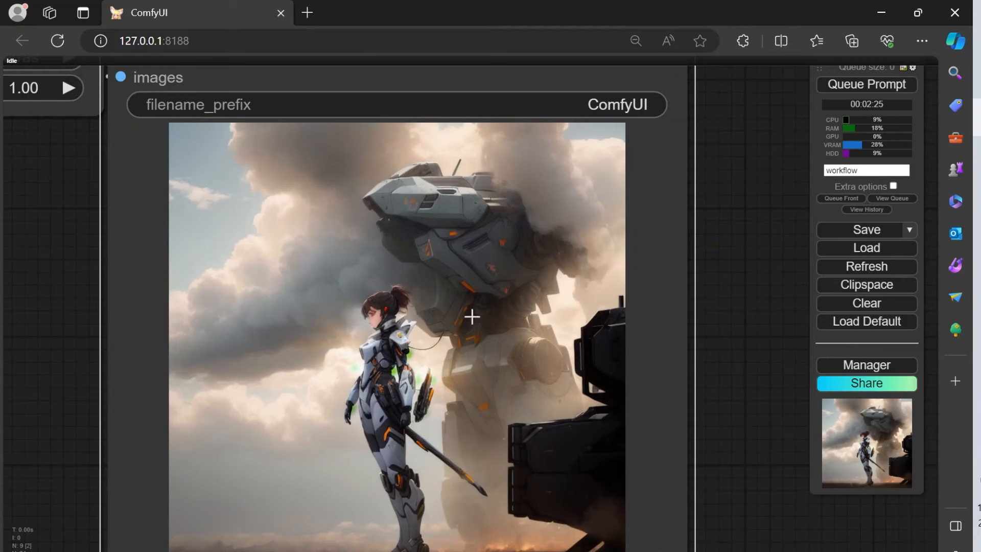
scroll(461, 344, "down", 3)
scroll(468, 344, "up", 5)
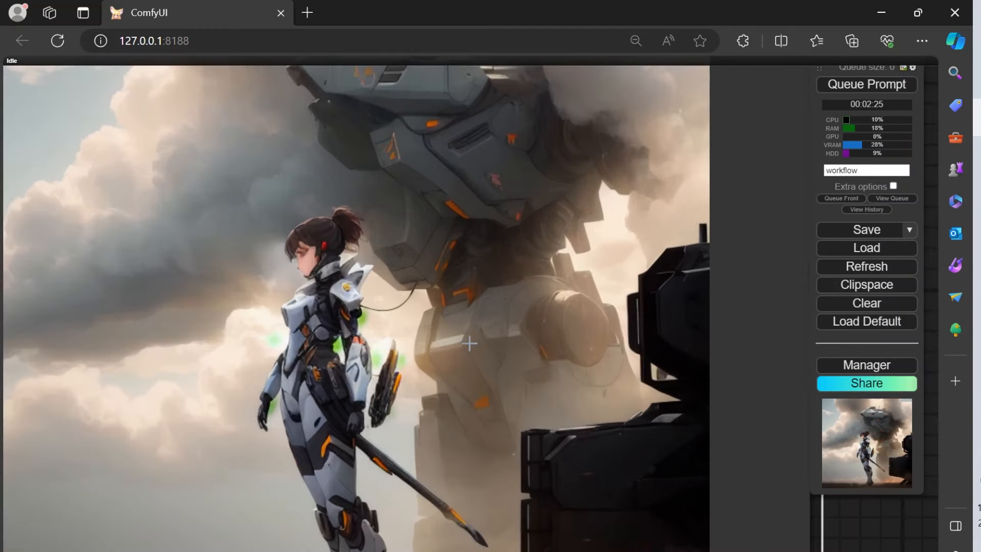
scroll(469, 343, "down", 1)
scroll(470, 342, "down", 2)
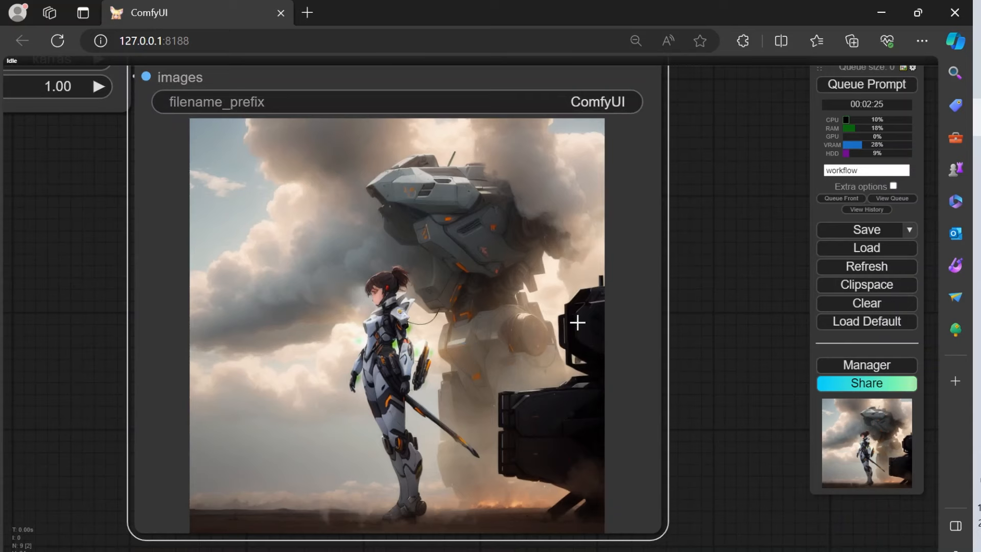
scroll(412, 322, "down", 2)
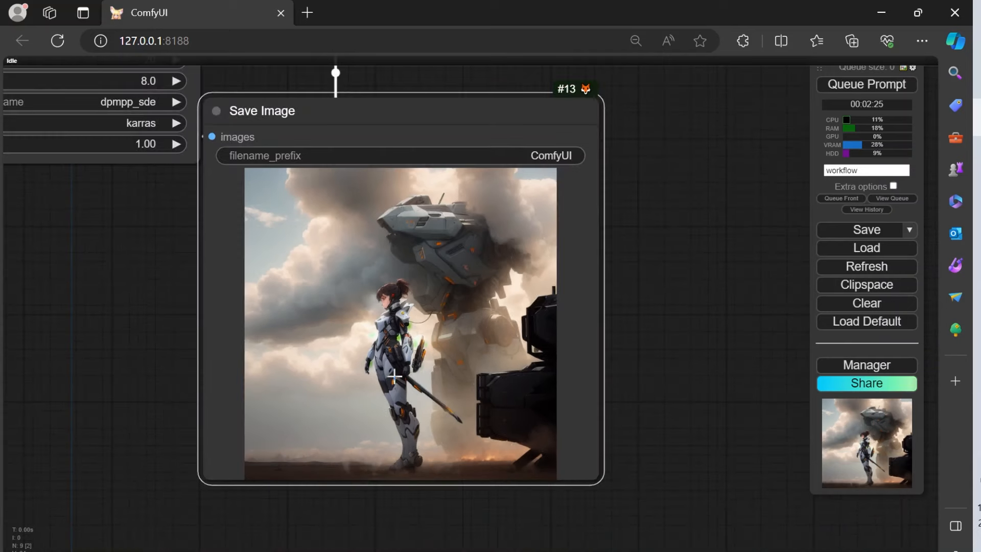
scroll(341, 320, "up", 5)
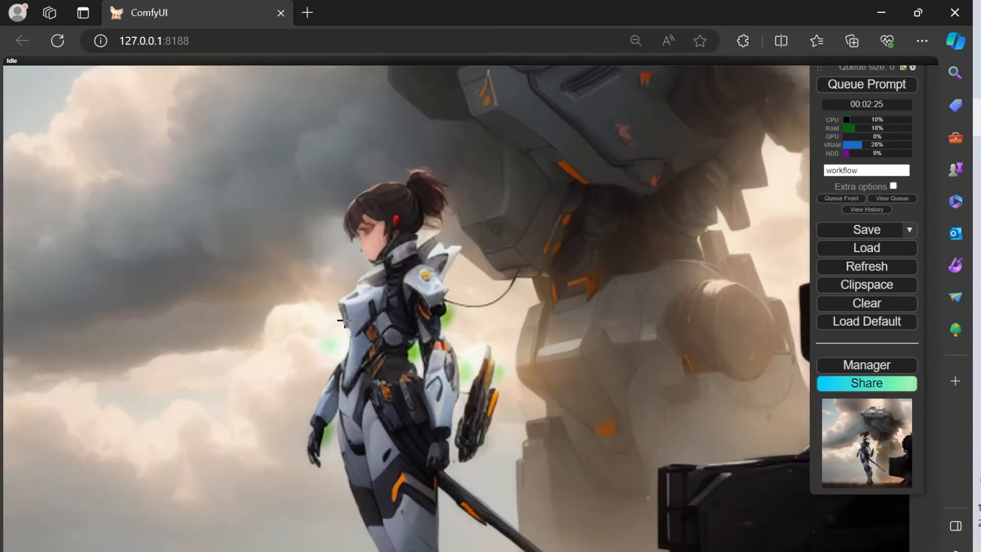
scroll(475, 363, "down", 12)
scroll(480, 367, "up", 7)
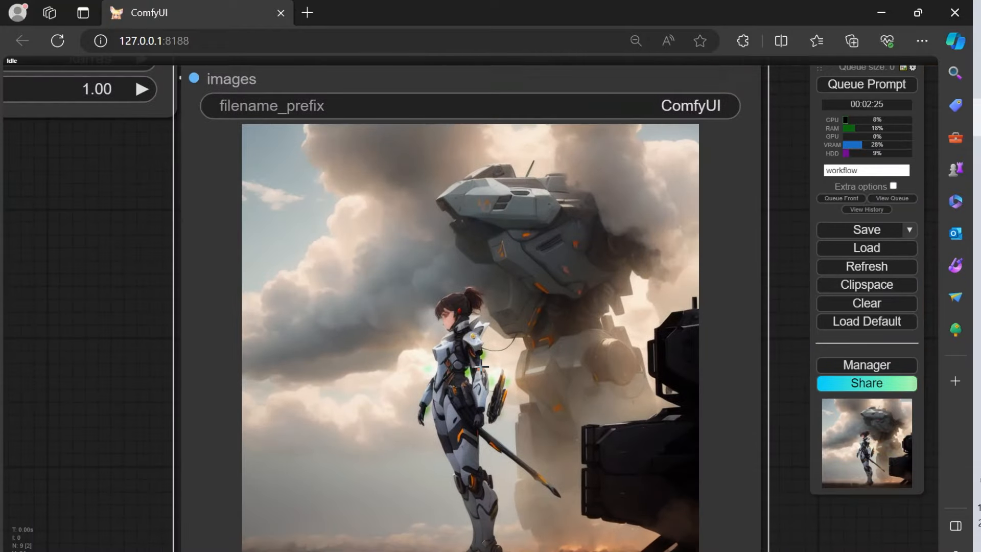
scroll(482, 366, "down", 1)
left_click_drag(208, 338, 123, 369)
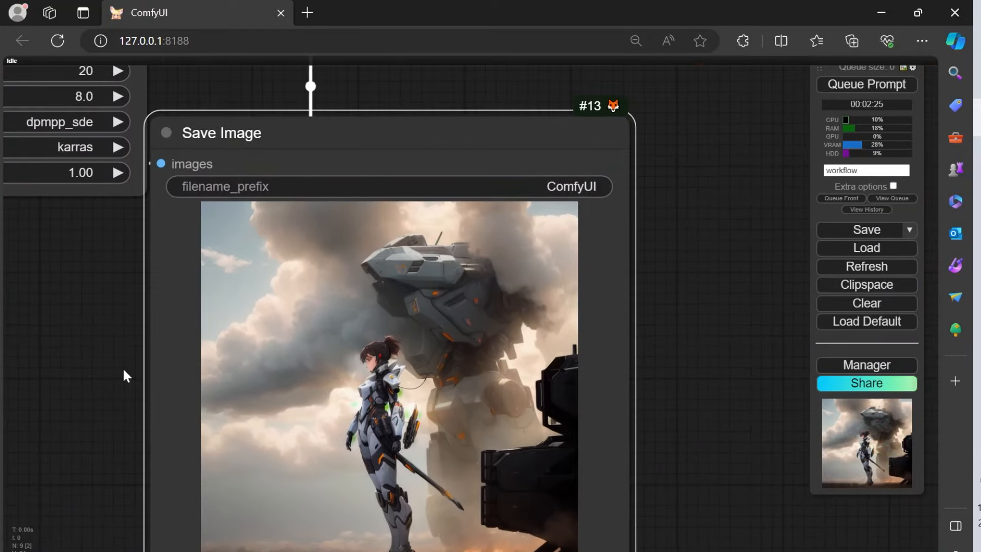
left_click_drag(79, 304, 132, 217)
scroll(184, 271, "down", 6)
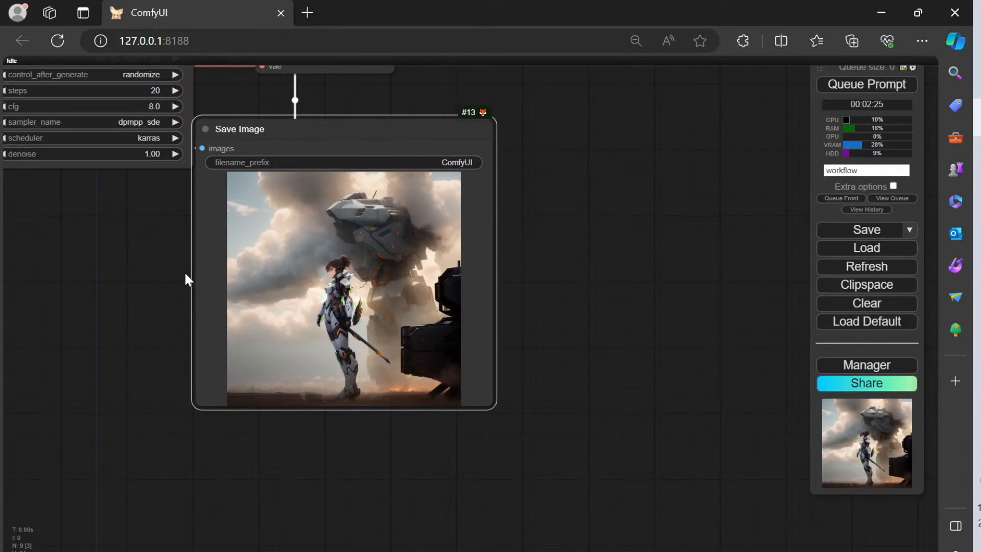
Step: Open the Save Image node's generated picture in its own browser tab, view it, and close that tab
left_click_drag(125, 292, 297, 379)
right_click(478, 342)
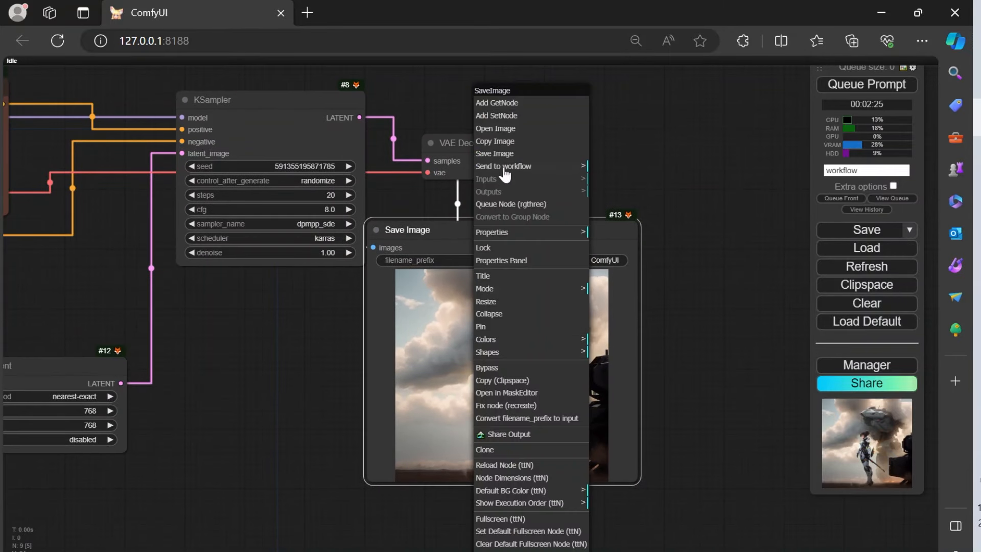
left_click(519, 129)
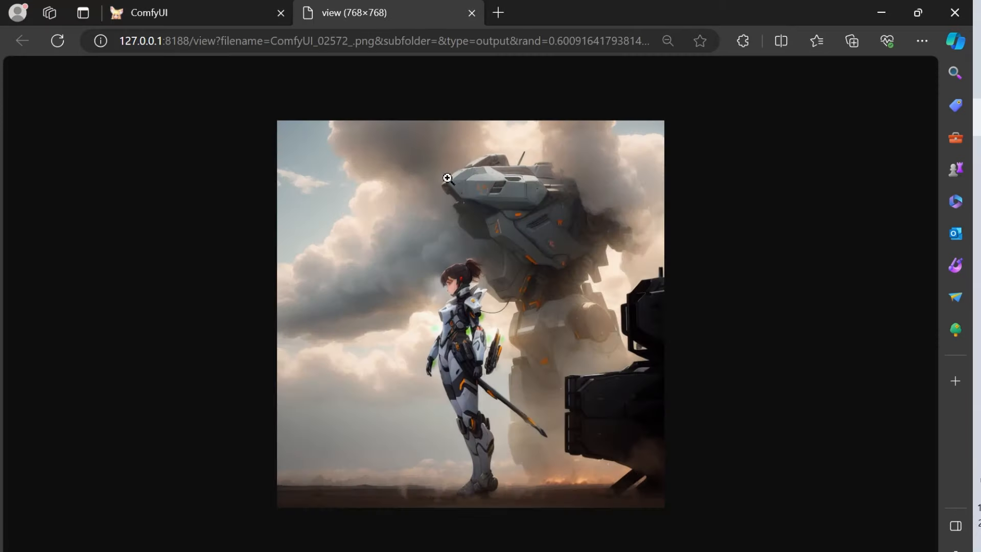
left_click(472, 12)
Step: Move the Save Image node directly beneath the KSampler node so the whole workflow fits compactly on the canvas
scroll(444, 385, "down", 6)
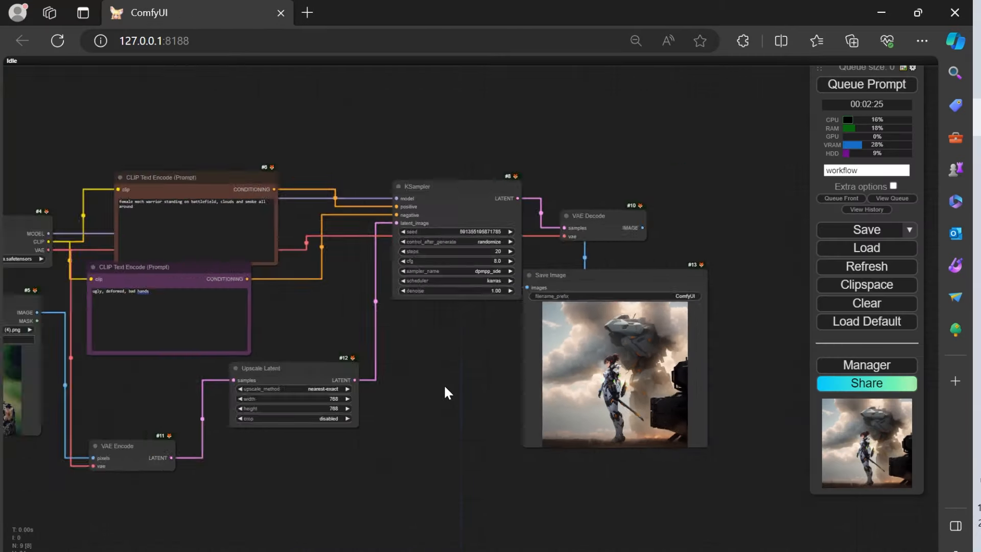
scroll(404, 411, "up", 6)
left_click_drag(390, 456, 457, 498)
scroll(570, 378, "up", 2)
scroll(569, 378, "down", 3)
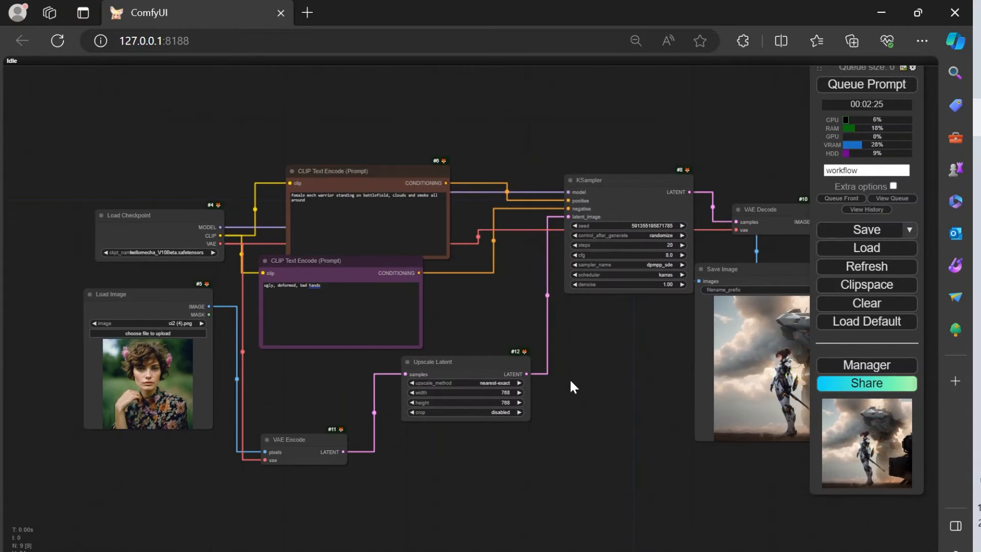
scroll(569, 378, "down", 1)
left_click_drag(744, 282, 625, 319)
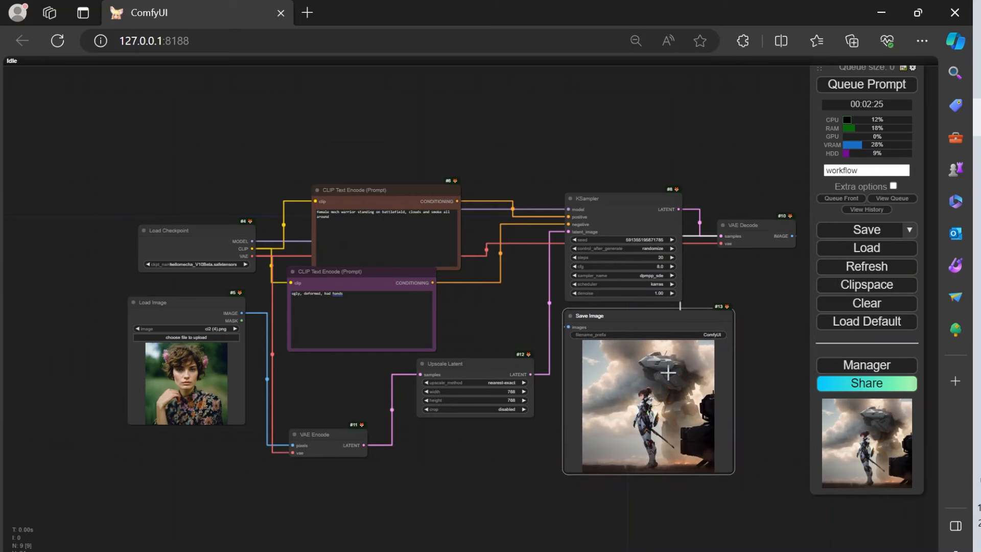
left_click_drag(491, 329, 463, 323)
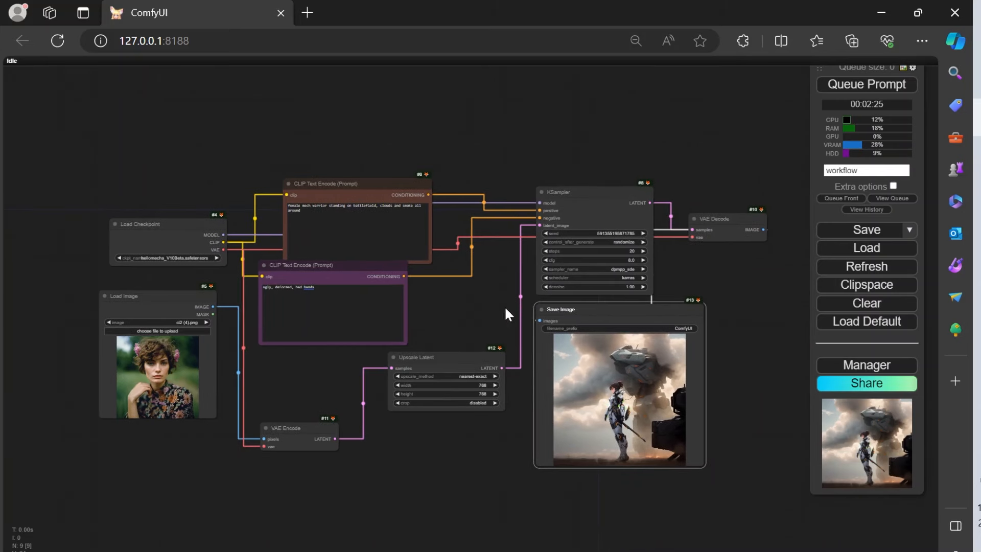
Step: Open the prompt for saving the workflow as a JSON file, cancel it, and deselect the Save Image node
left_click(889, 231)
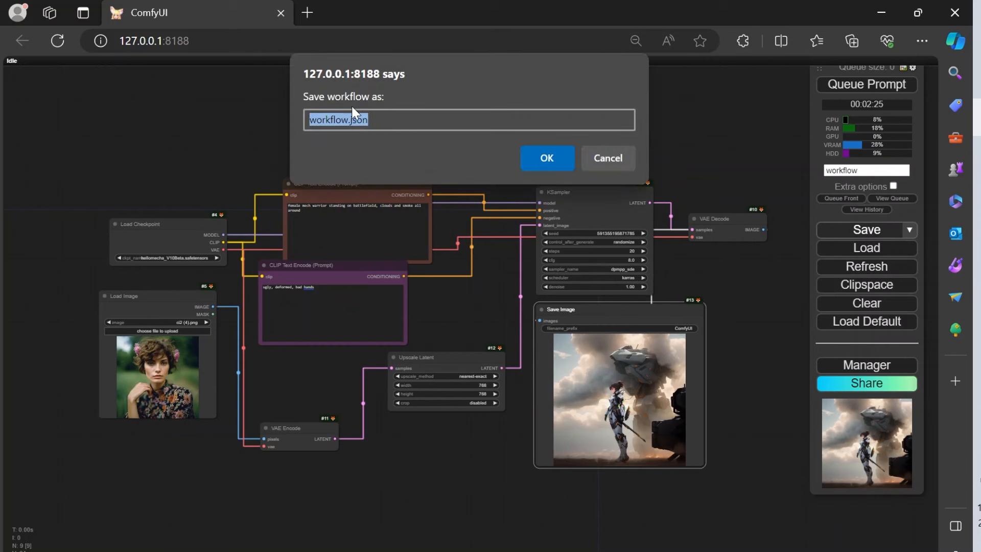
left_click(611, 154)
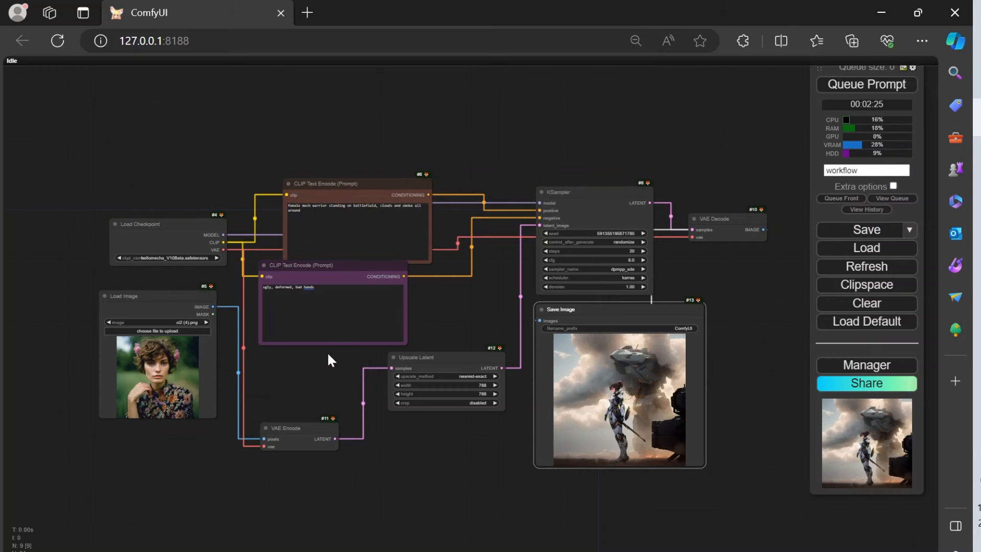
left_click(308, 384)
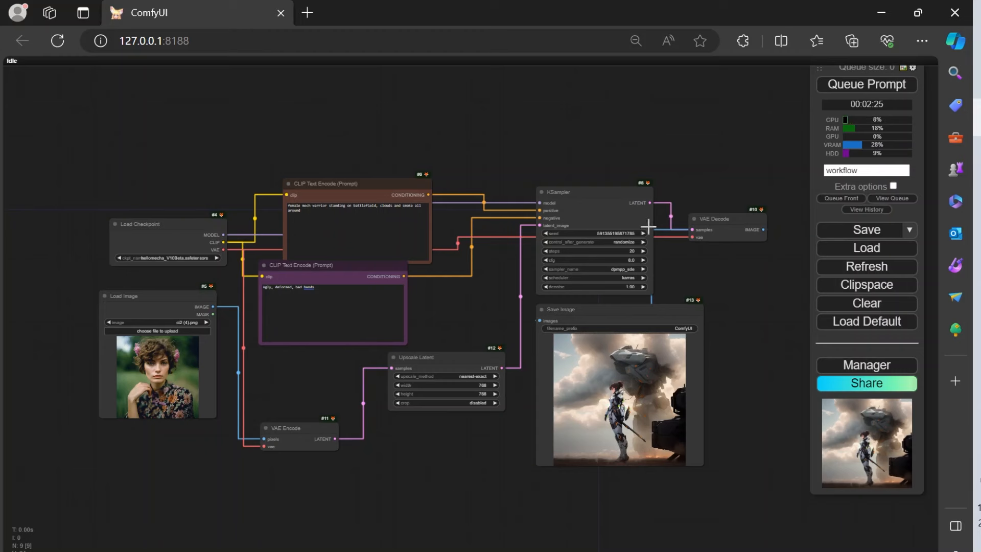
Step: Move the Upscale Latent node slightly down and closer to the VAE Encode node
scroll(424, 486, "up", 4)
scroll(424, 486, "down", 4)
left_click_drag(457, 357, 435, 366)
left_click(476, 312)
left_click(610, 317)
Step: Move the KSampler node closer to the prompt nodes and place the Save Image node directly below it
left_click_drag(639, 322, 661, 336)
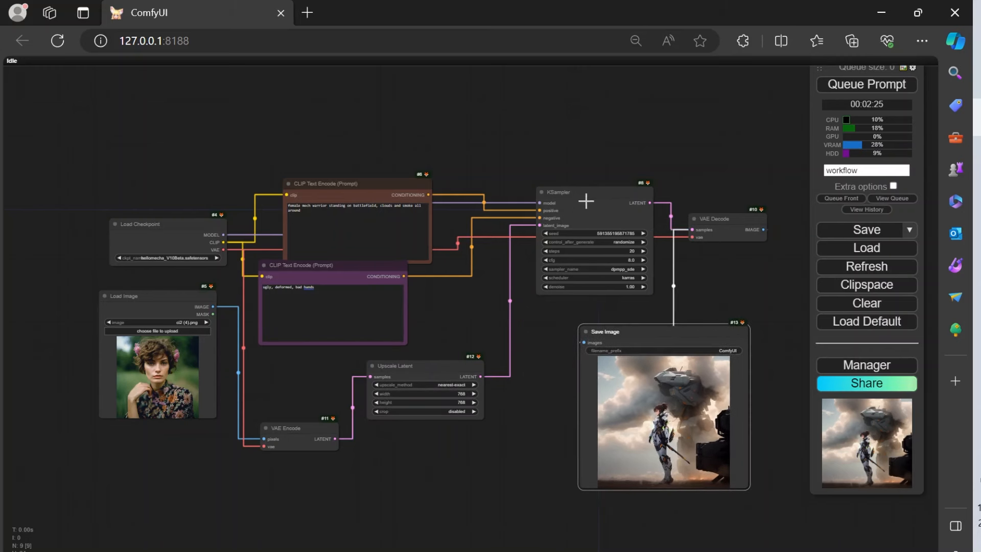
left_click_drag(588, 205, 558, 200)
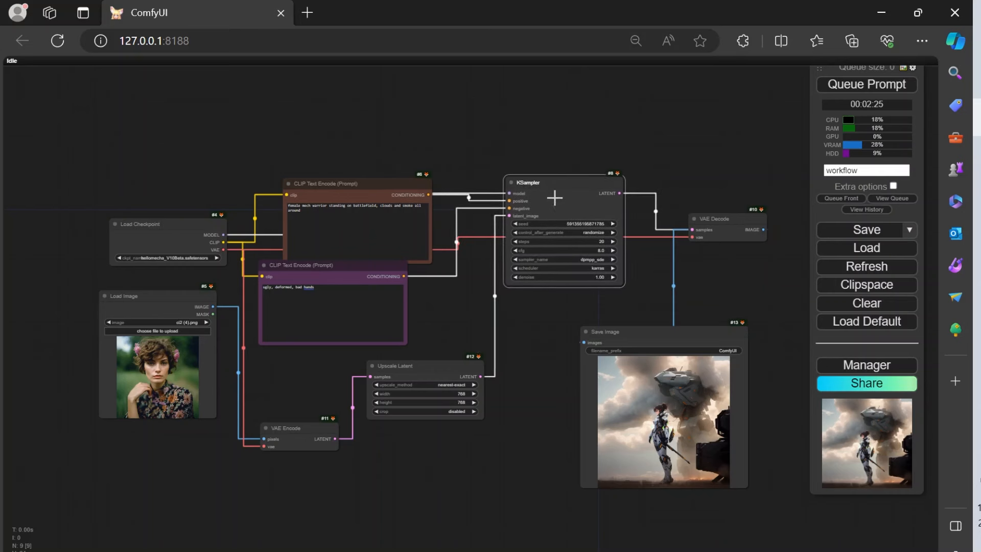
left_click_drag(631, 343, 556, 317)
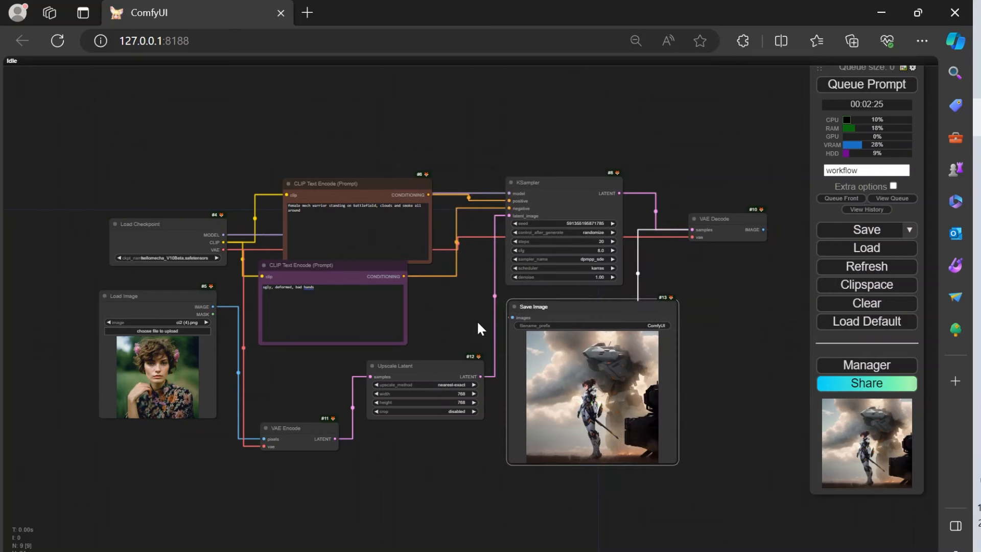
scroll(477, 320, "up", 3)
scroll(476, 320, "down", 2)
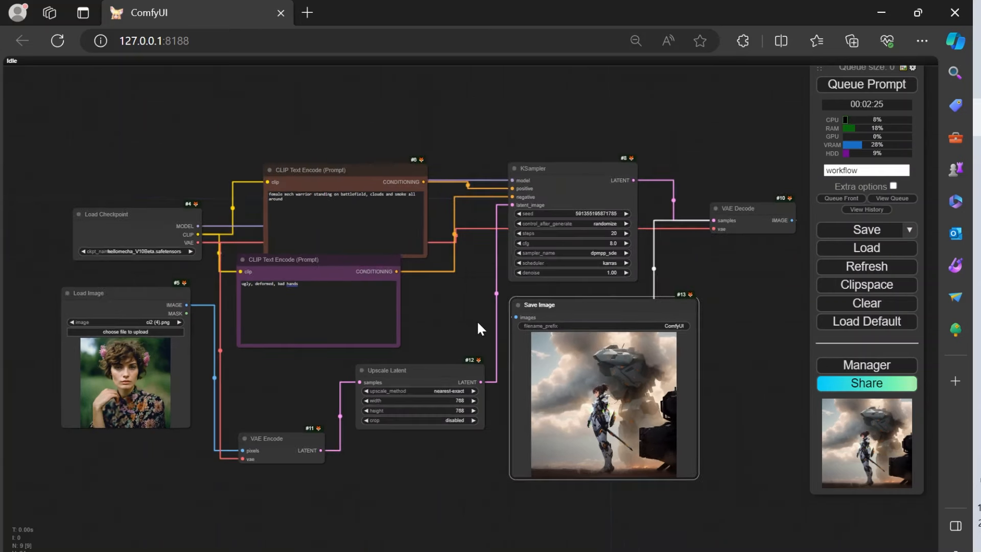